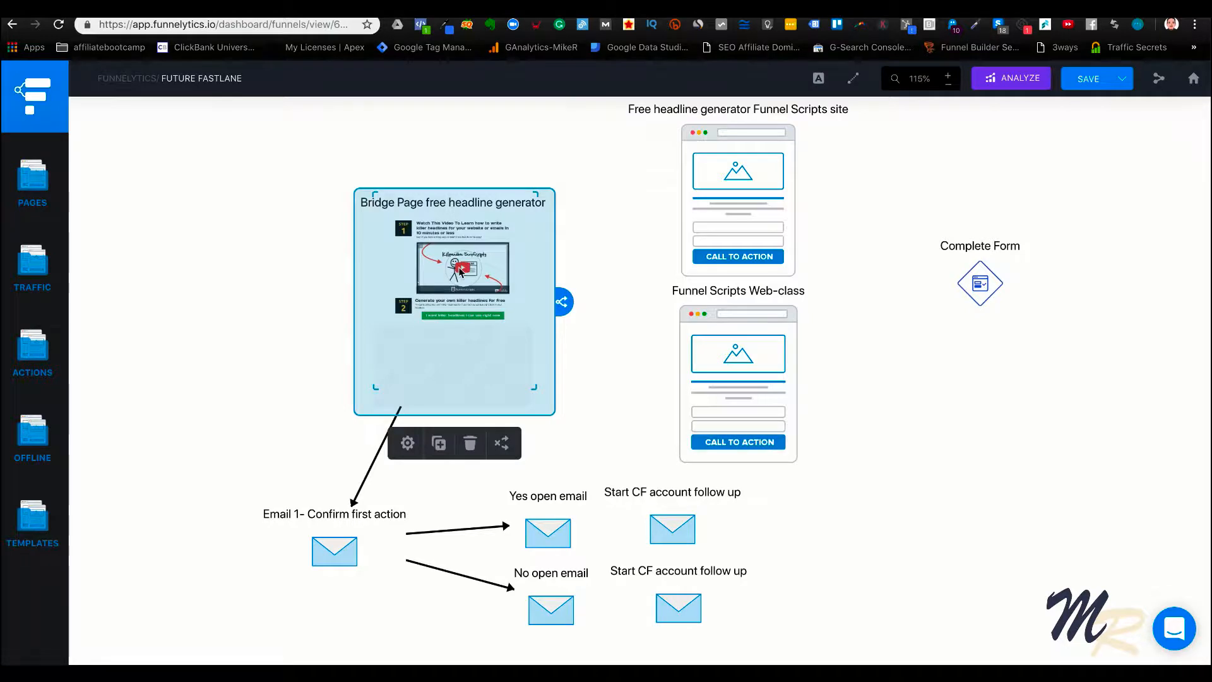
Deselect the bridge page block, switch to the Amazon tab and look over the OtterBox phone case product page
{"action": "left_click", "coordinate": [252, 295]}
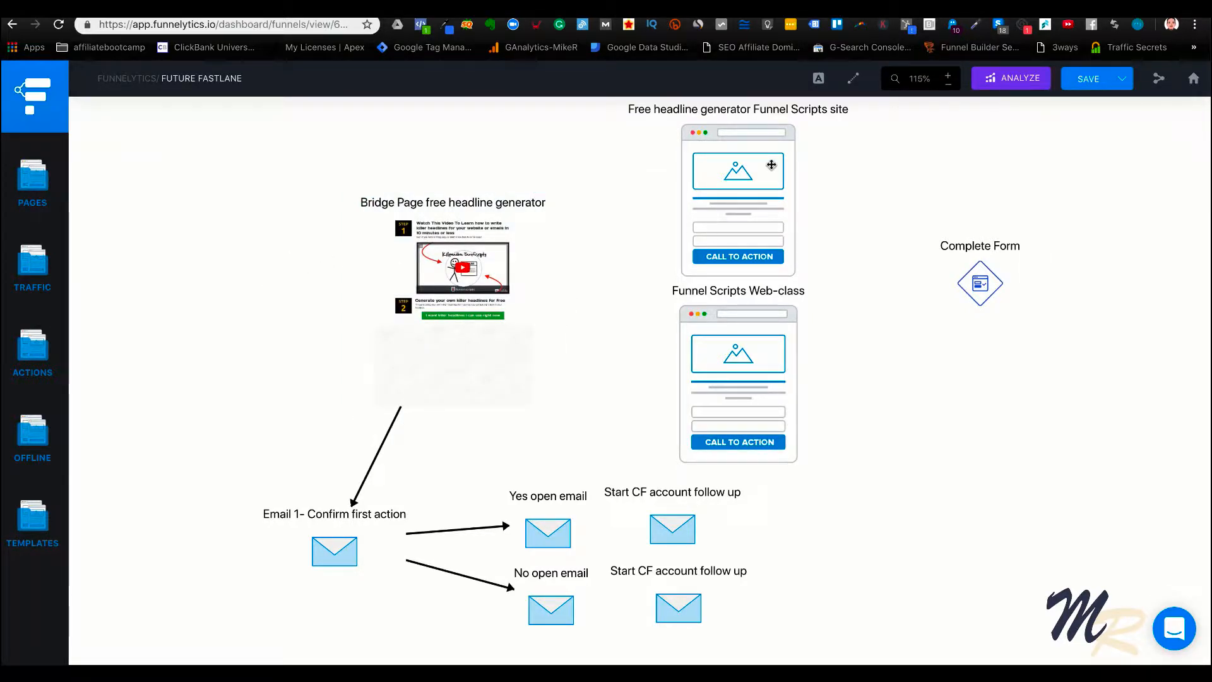
{"action": "left_click", "coordinate": [941, 9]}
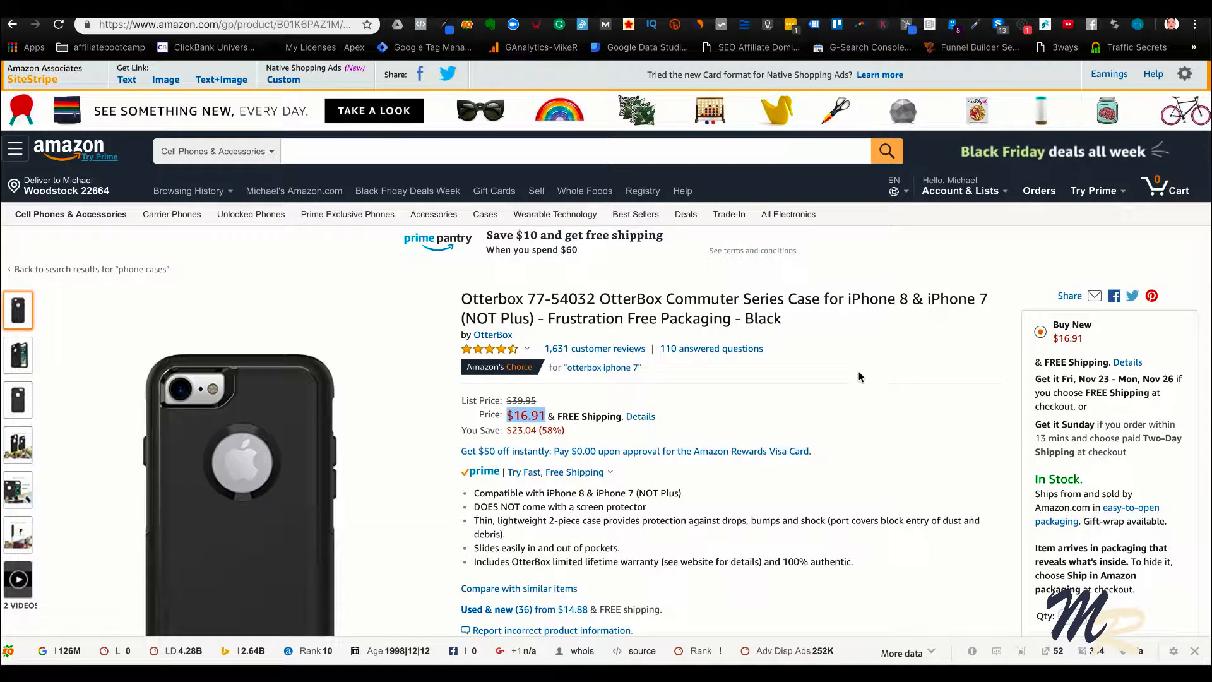
{"action": "scroll", "coordinate": [786, 451], "scroll_direction": "down", "scroll_amount": 2}
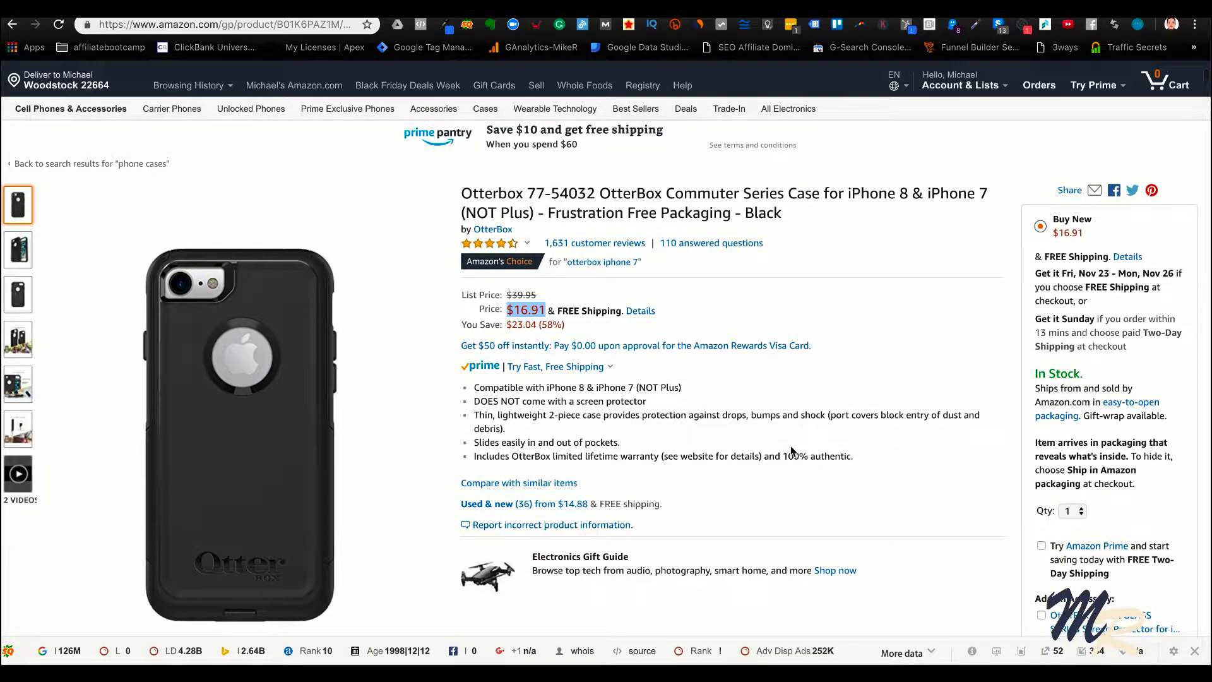
{"action": "scroll", "coordinate": [791, 451], "scroll_direction": "up", "scroll_amount": 2}
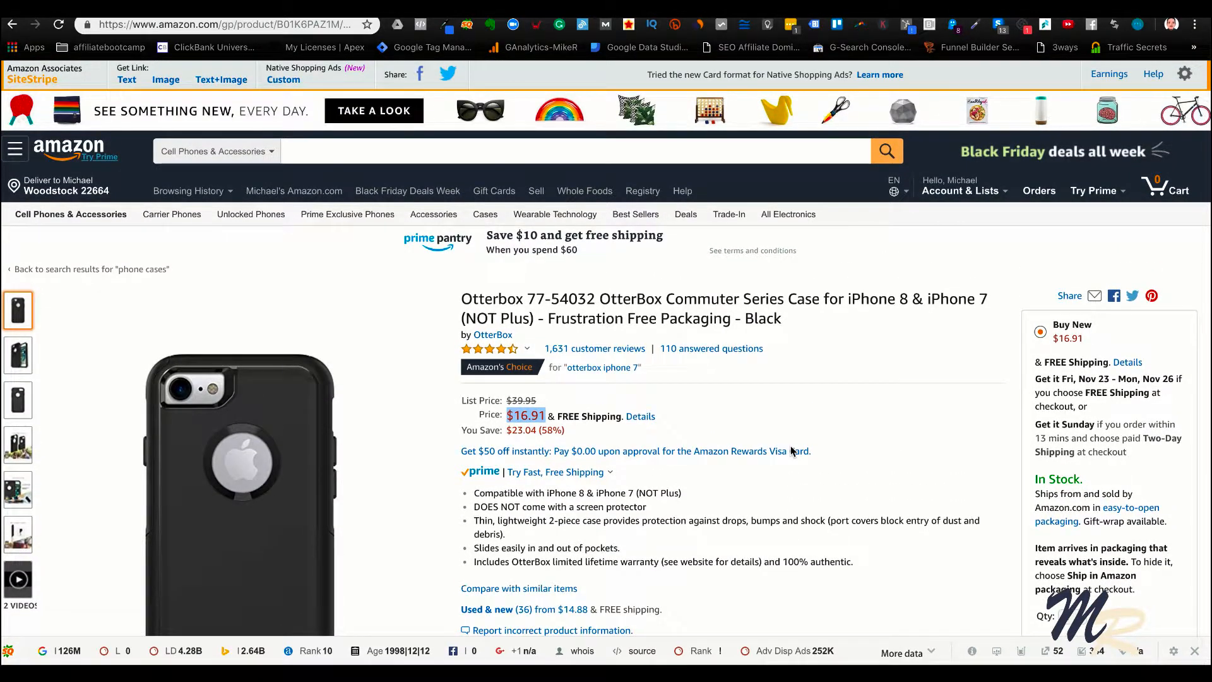
{"action": "scroll", "coordinate": [790, 446], "scroll_direction": "down", "scroll_amount": 4}
{"action": "scroll", "coordinate": [790, 445], "scroll_direction": "up", "scroll_amount": 1}
{"action": "scroll", "coordinate": [791, 445], "scroll_direction": "up", "scroll_amount": 1}
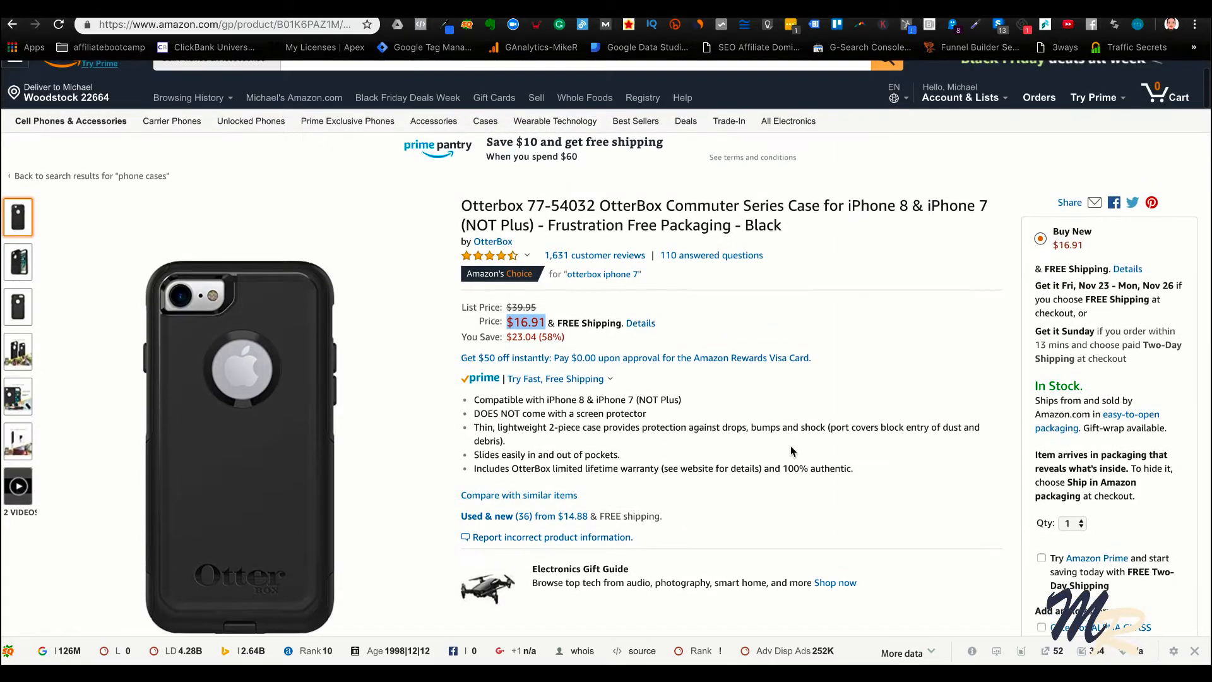
{"action": "scroll", "coordinate": [790, 446], "scroll_direction": "up", "scroll_amount": 3}
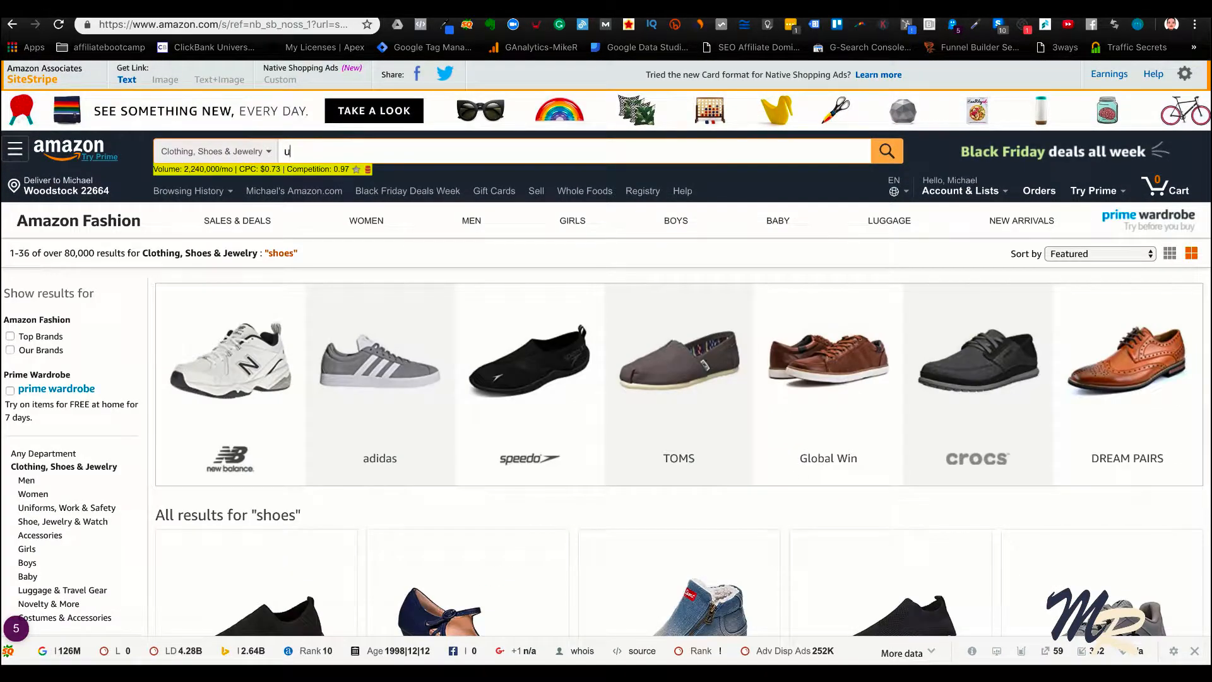
Search Amazon's Clothing, Shoes & Jewelry department for "ugly christmas sweater"
{"action": "type", "text": "gly"}
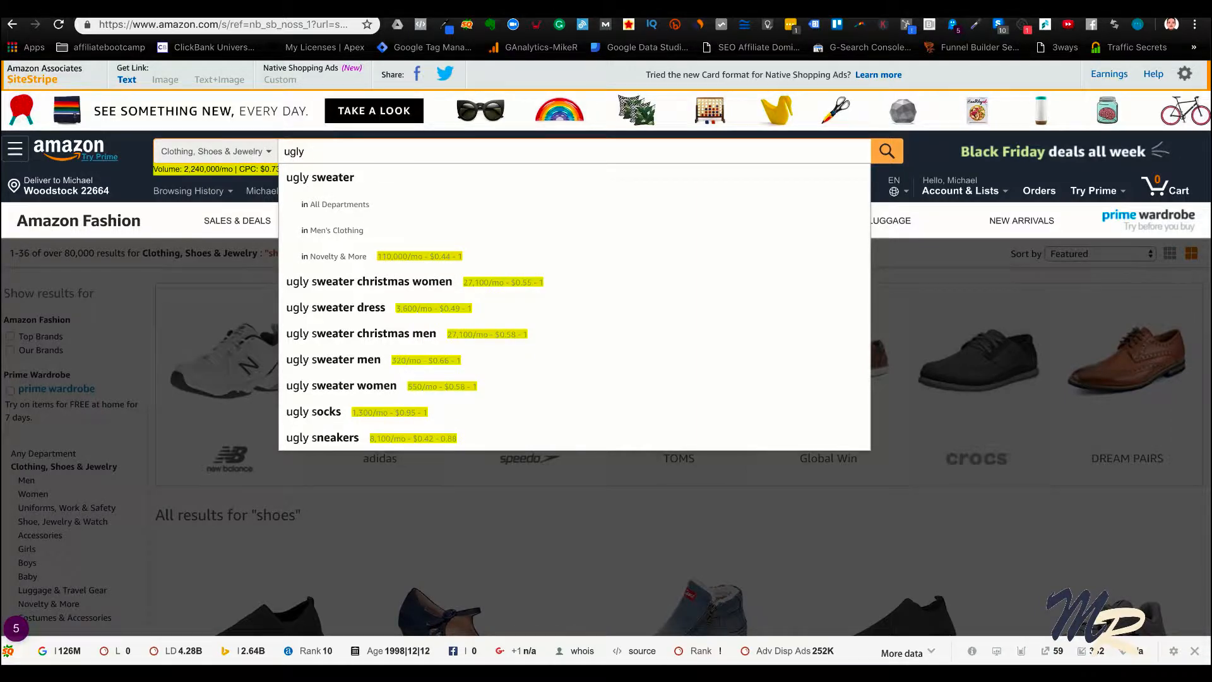
{"action": "type", "text": " sc"}
{"action": "key", "text": "Down"}
{"action": "key", "text": "Return"}
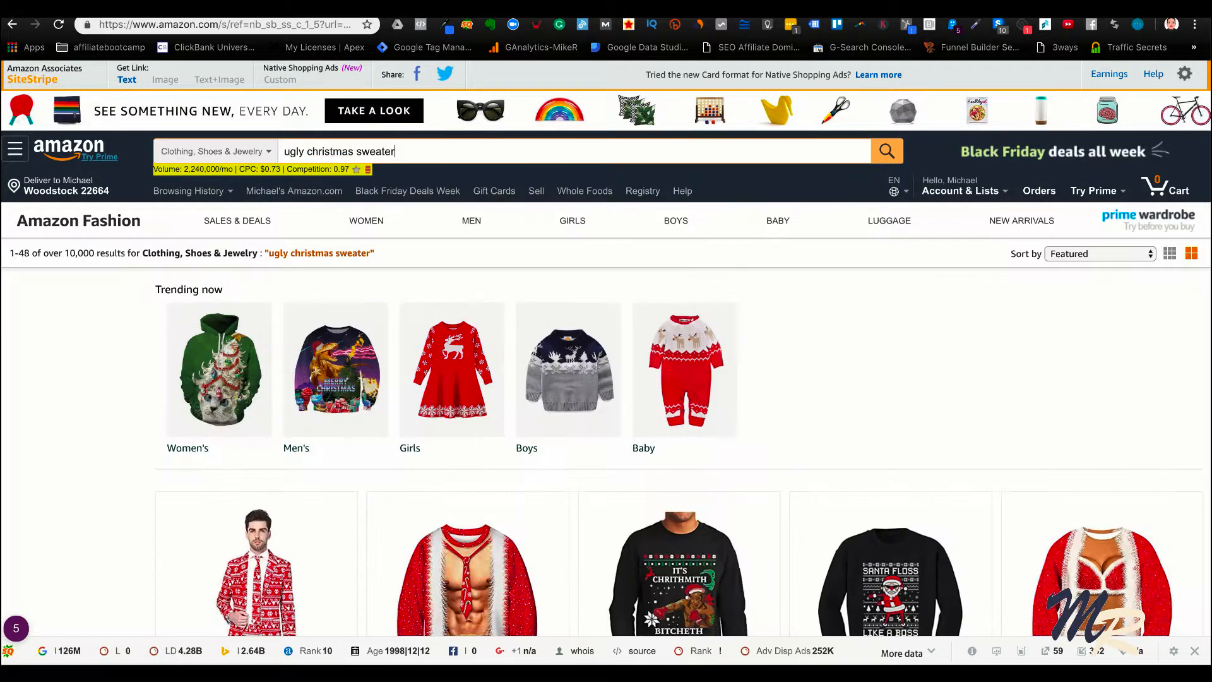
Browse the sweater results and open the Uideazone ugly Christmas pullover marked Amazon's Choice
{"action": "scroll", "coordinate": [462, 426], "scroll_direction": "down", "scroll_amount": 1}
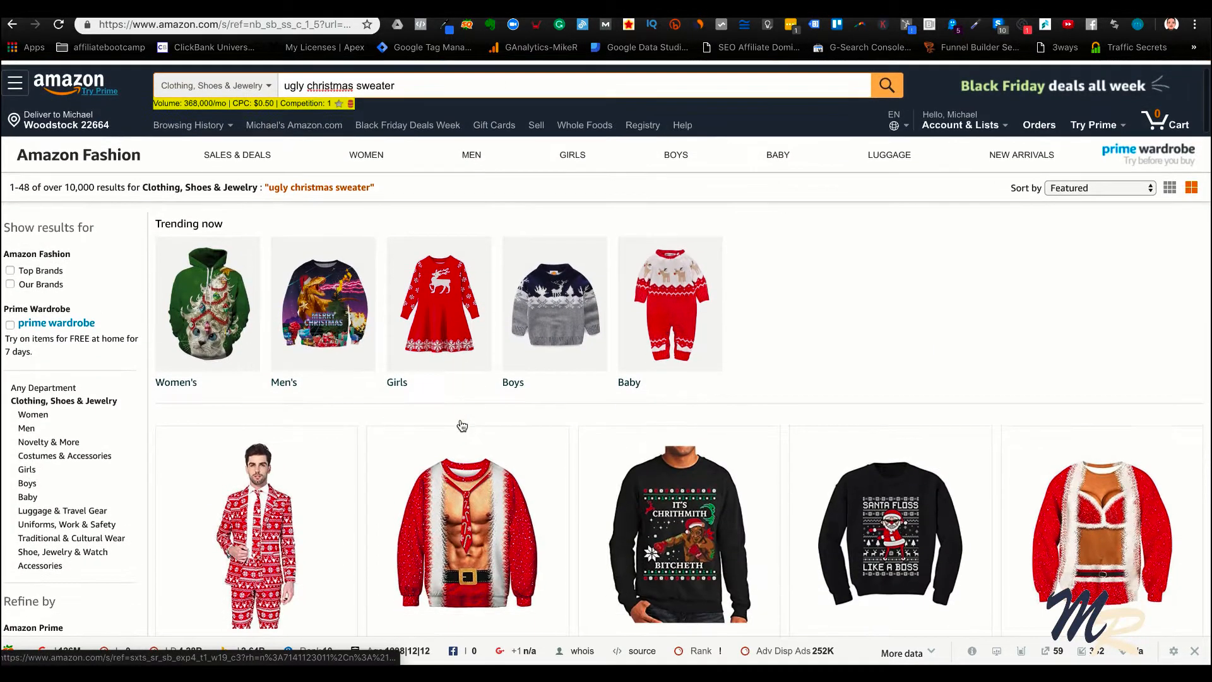
{"action": "scroll", "coordinate": [462, 426], "scroll_direction": "down", "scroll_amount": 1}
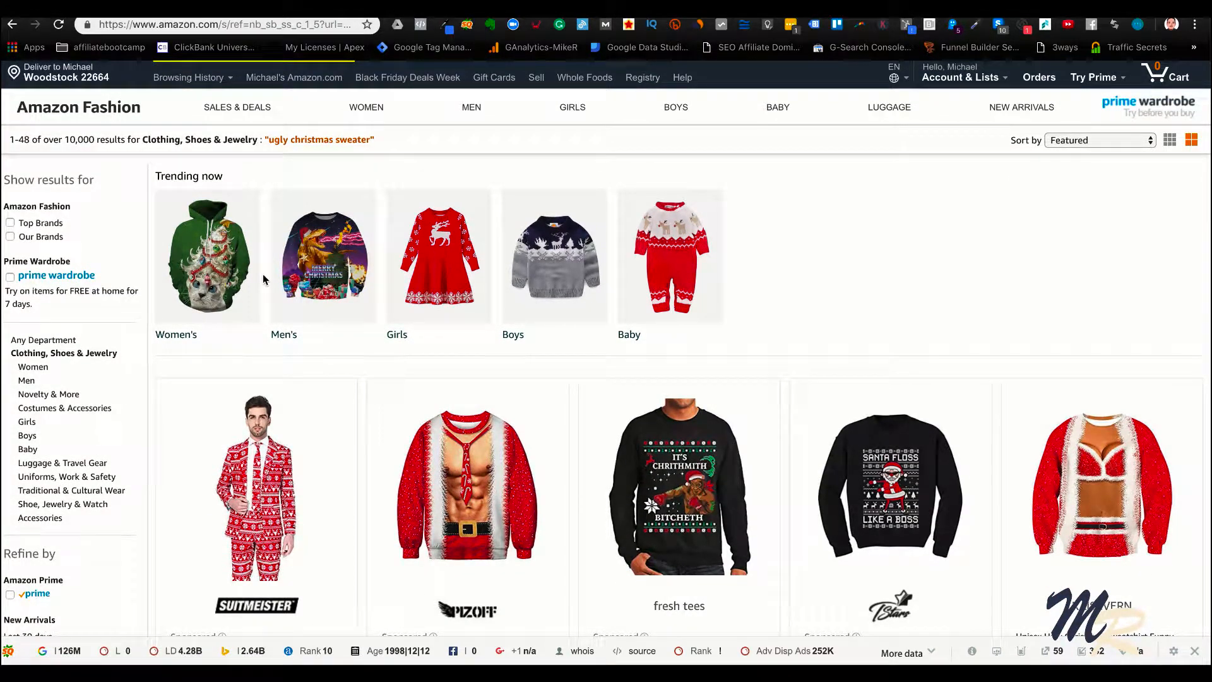
{"action": "scroll", "coordinate": [456, 294], "scroll_direction": "down", "scroll_amount": 1}
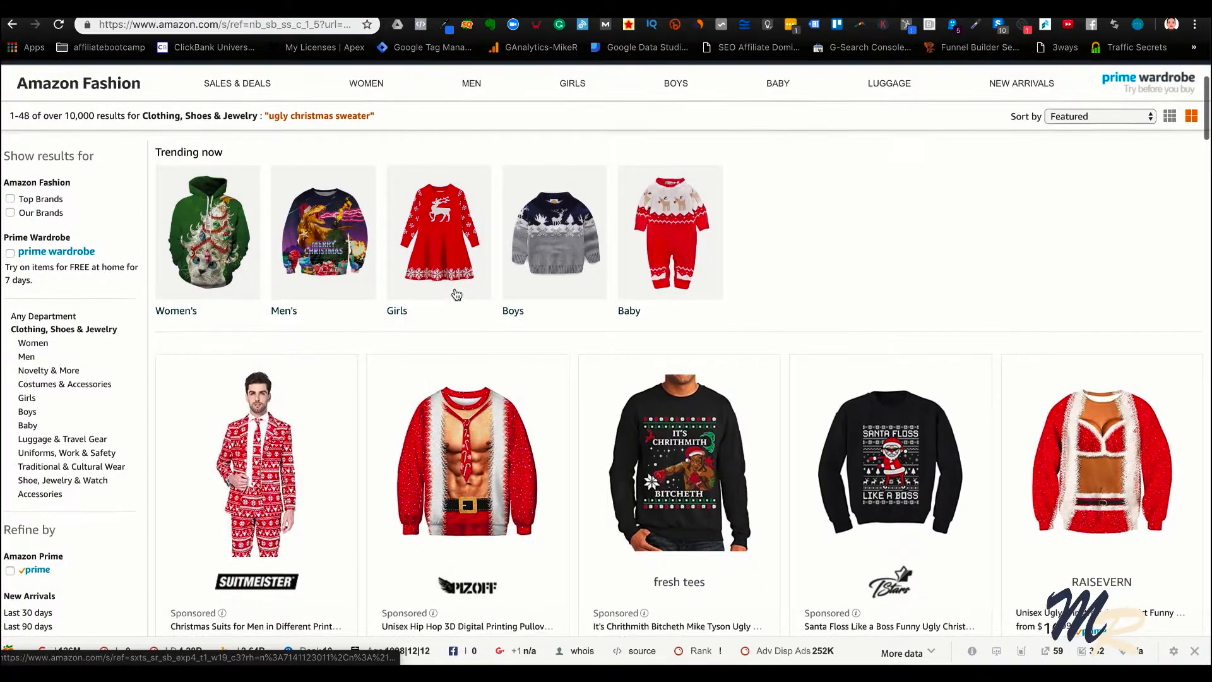
{"action": "scroll", "coordinate": [456, 294], "scroll_direction": "down", "scroll_amount": 7}
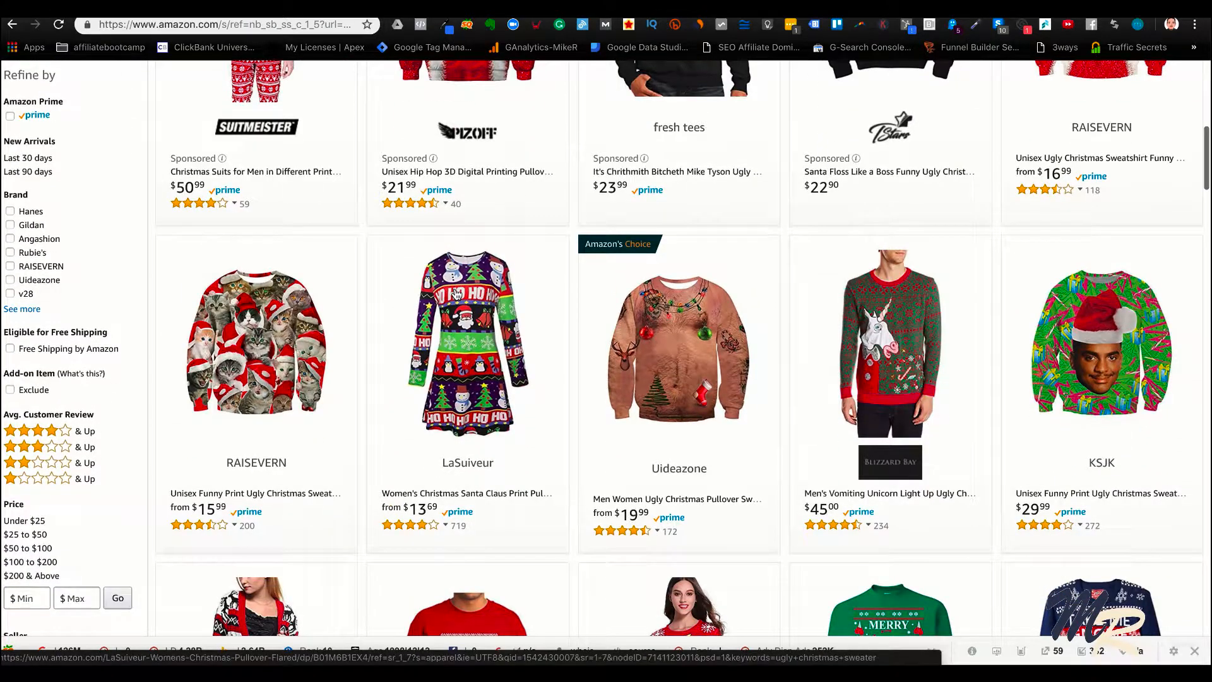
{"action": "scroll", "coordinate": [456, 294], "scroll_direction": "down", "scroll_amount": 2}
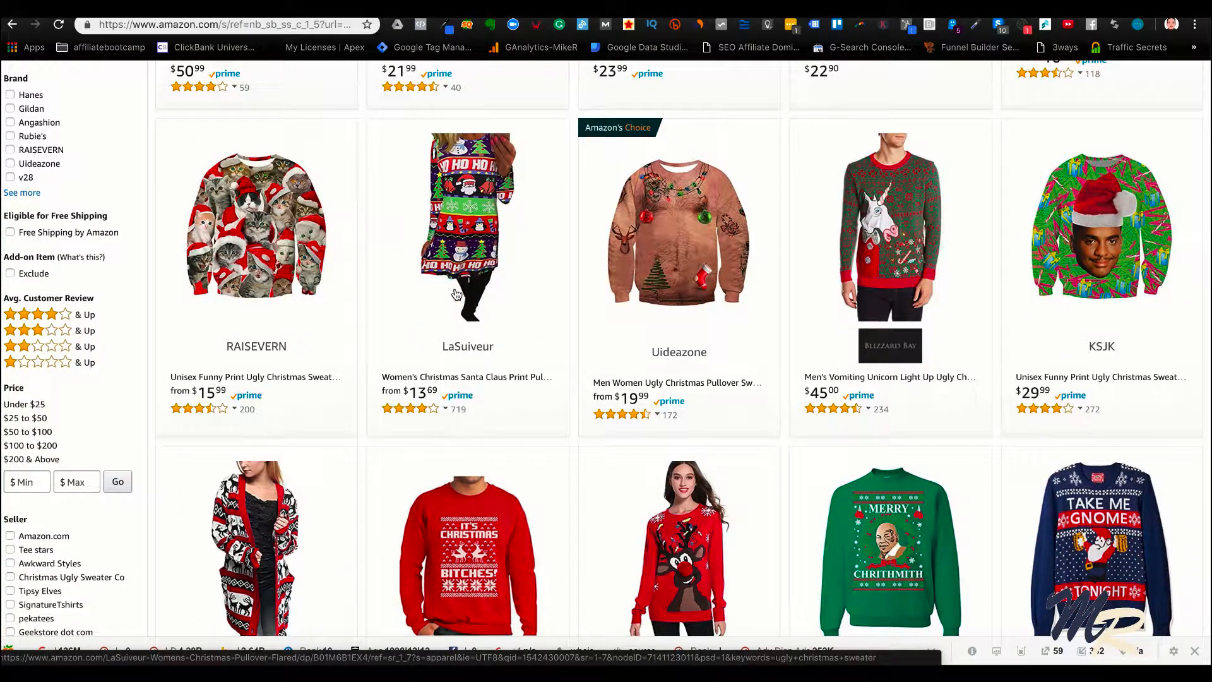
{"action": "left_click", "coordinate": [683, 246]}
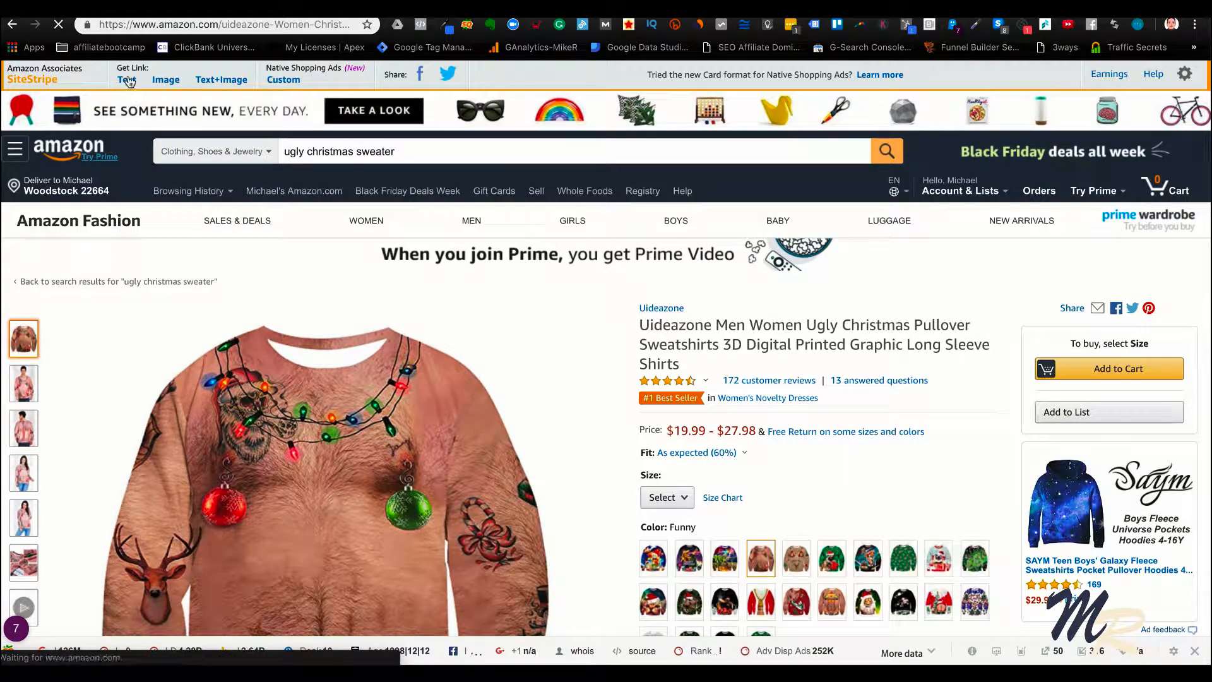
Generate a SiteStripe image link for the sweater in the Large size and close the link window
{"action": "left_click", "coordinate": [165, 84]}
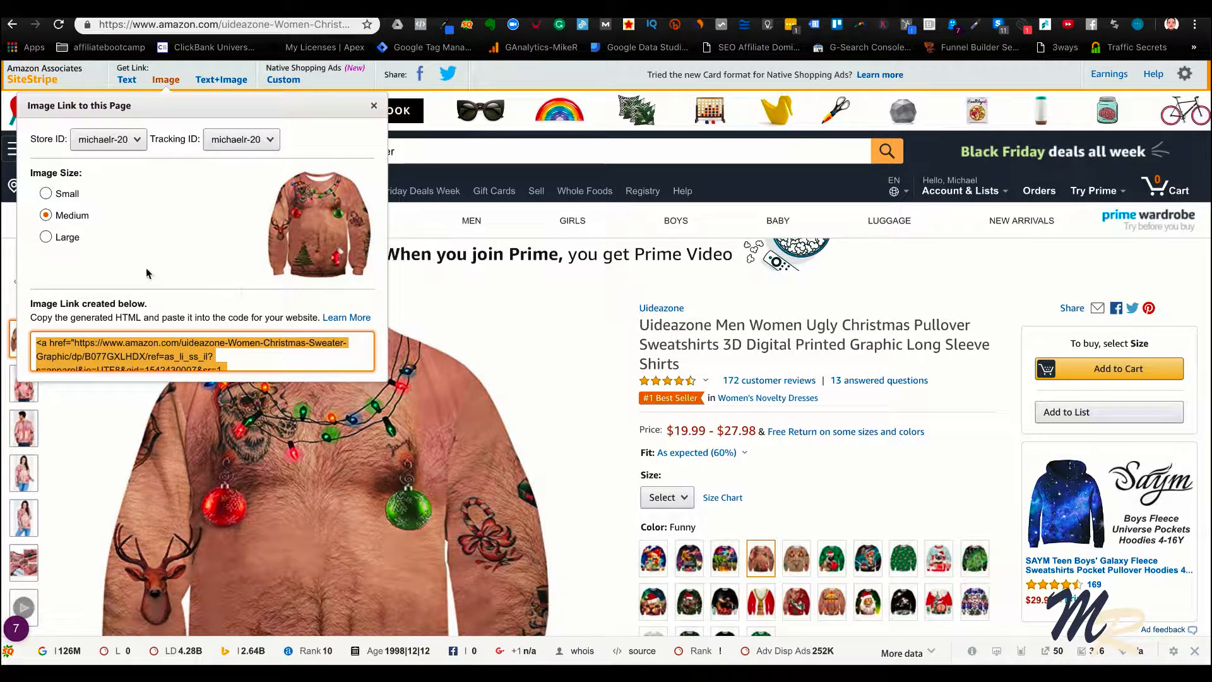
{"action": "left_click", "coordinate": [46, 236]}
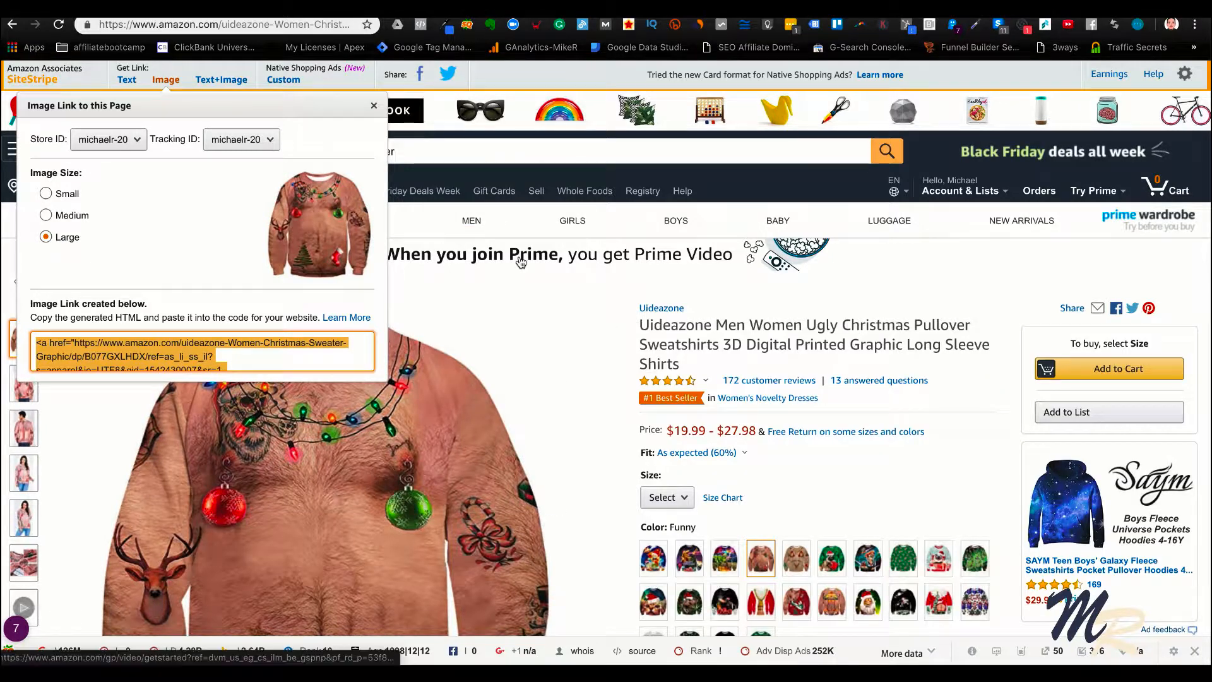
{"action": "left_click", "coordinate": [522, 276]}
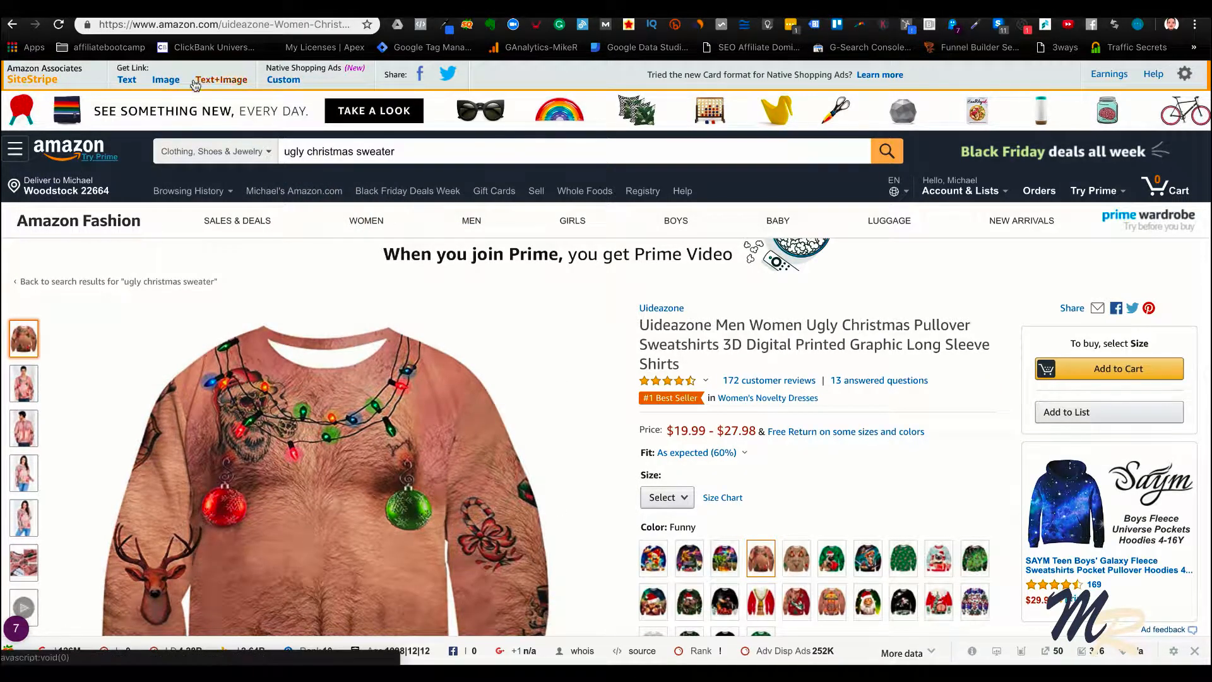
Clear the Amazon search text and return to the Future Fastlane funnel in Funnelytics
{"action": "triple_click", "coordinate": [411, 155]}
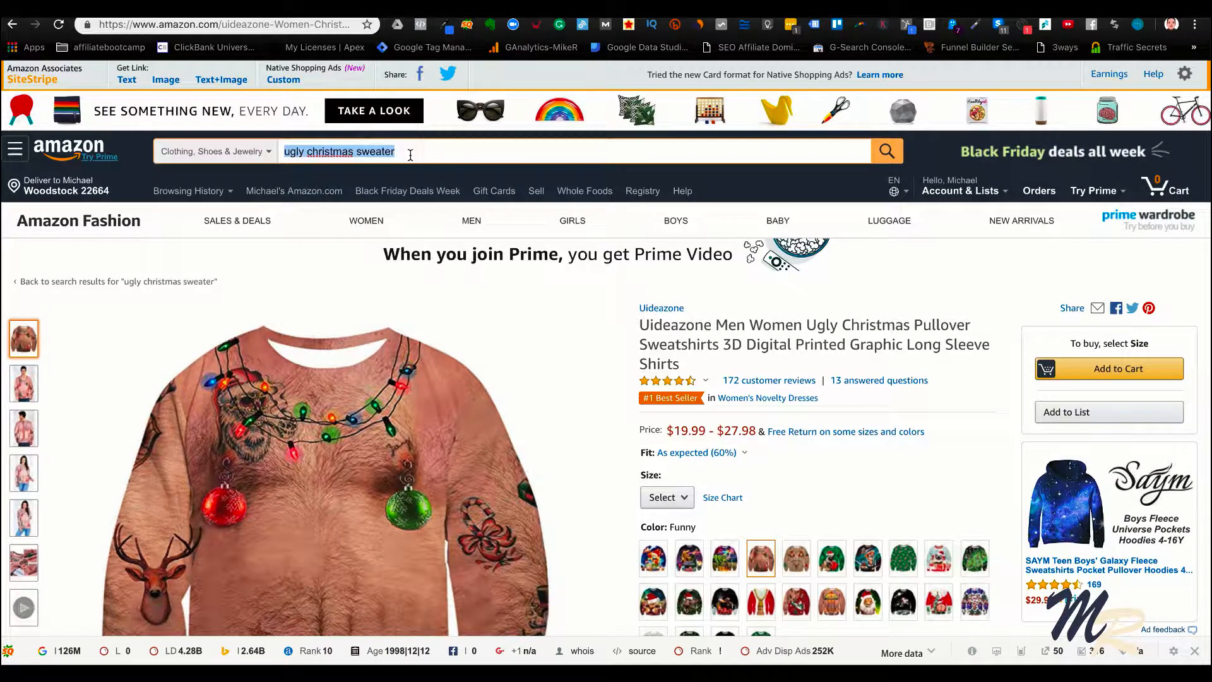
{"action": "key", "text": "BackSpace"}
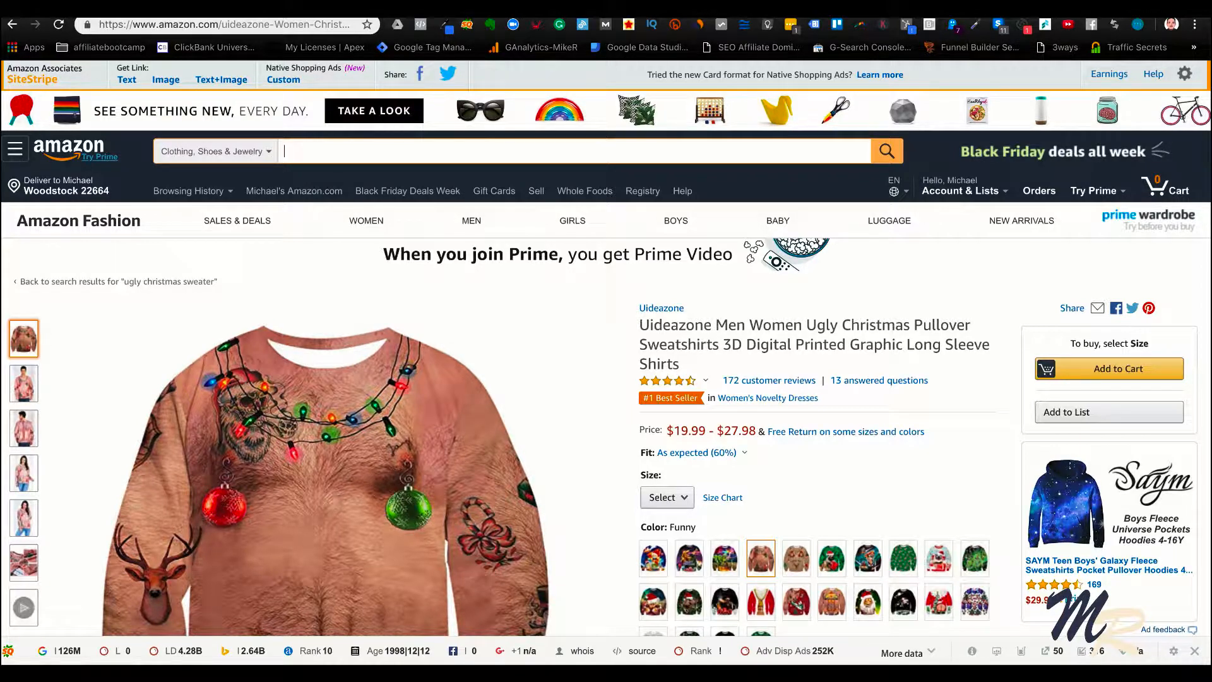
{"action": "scroll", "coordinate": [513, 337], "scroll_direction": "down", "scroll_amount": 3}
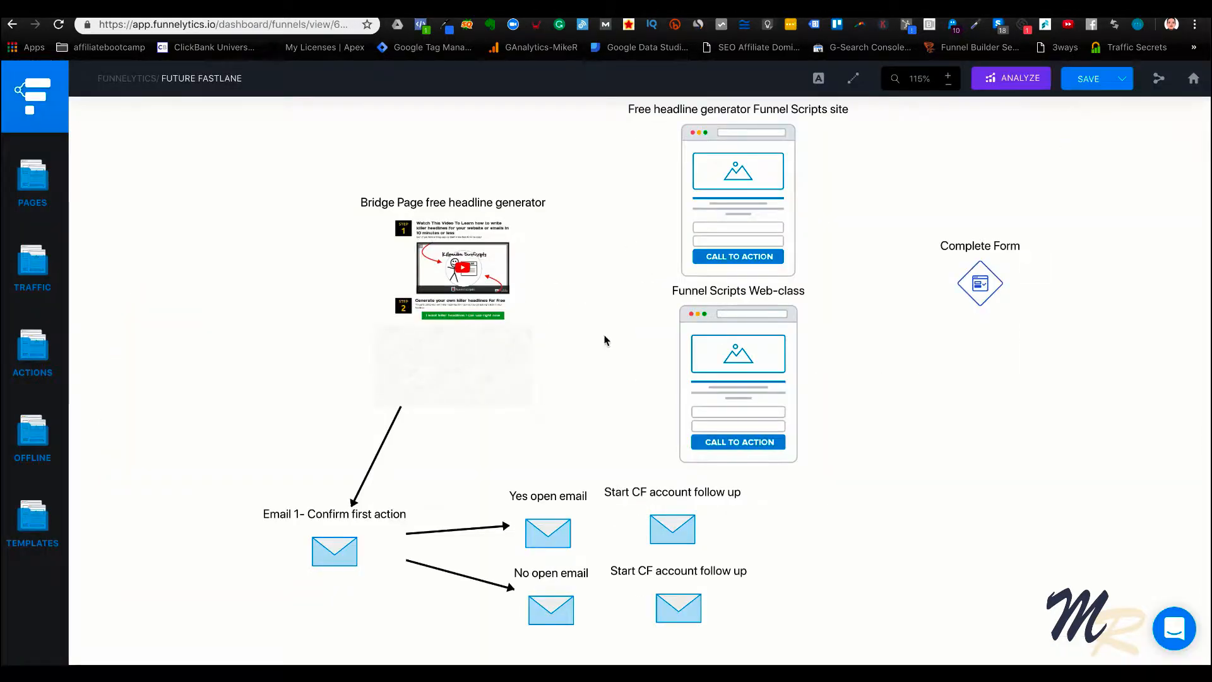
Shift the Bridge Page free headline generator block slightly left on the canvas and deselect it
{"action": "left_click_drag", "start_coordinate": [482, 265], "coordinate": [438, 261]}
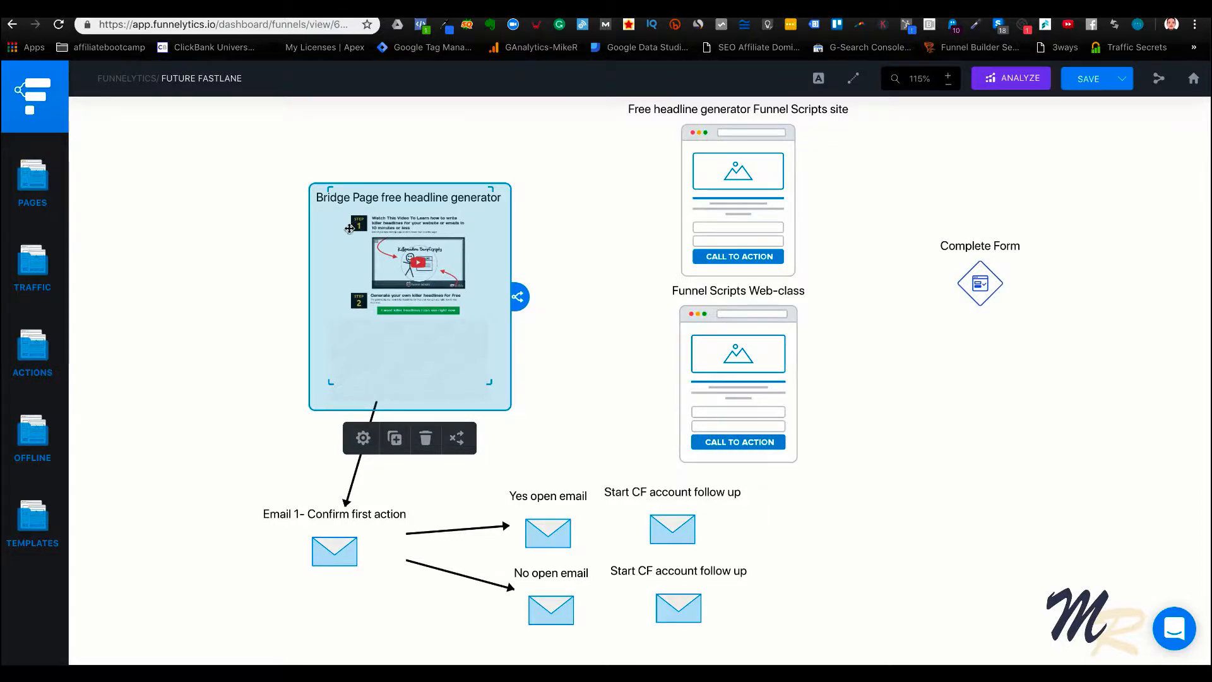
{"action": "left_click", "coordinate": [246, 238]}
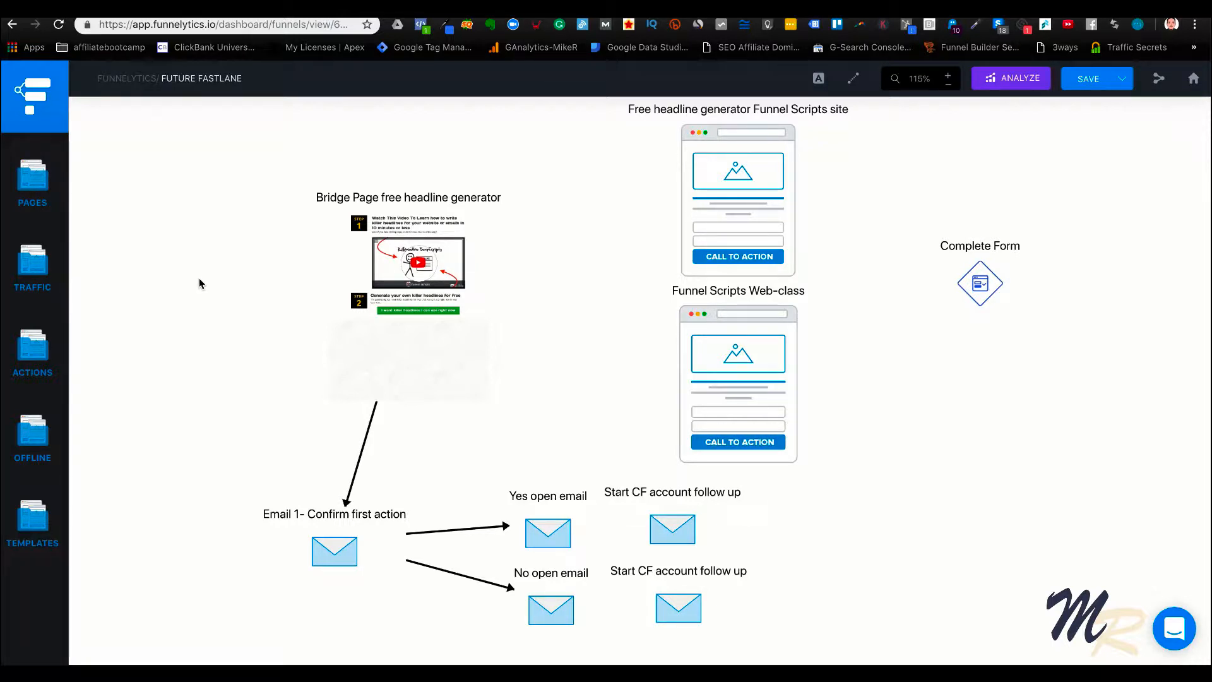
Add Facebook, Messenger and Instagram traffic icons one below the other to the left of the bridge page
{"action": "left_click", "coordinate": [40, 268]}
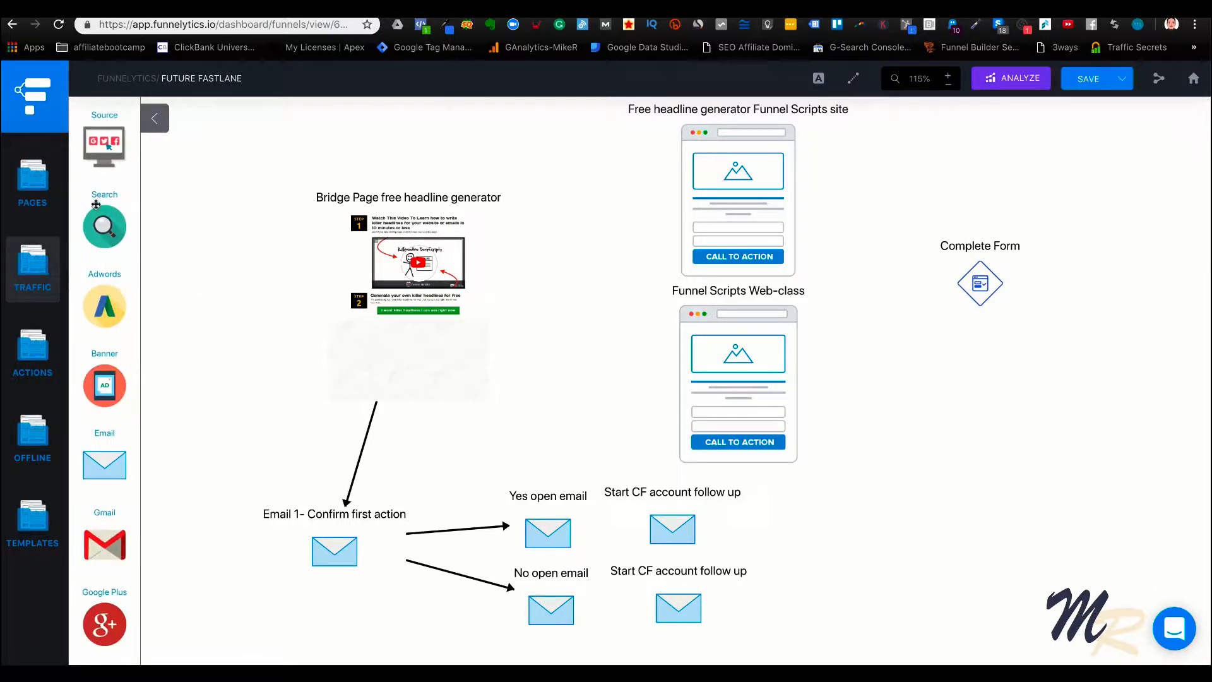
{"action": "scroll", "coordinate": [104, 442], "scroll_direction": "down", "scroll_amount": 4}
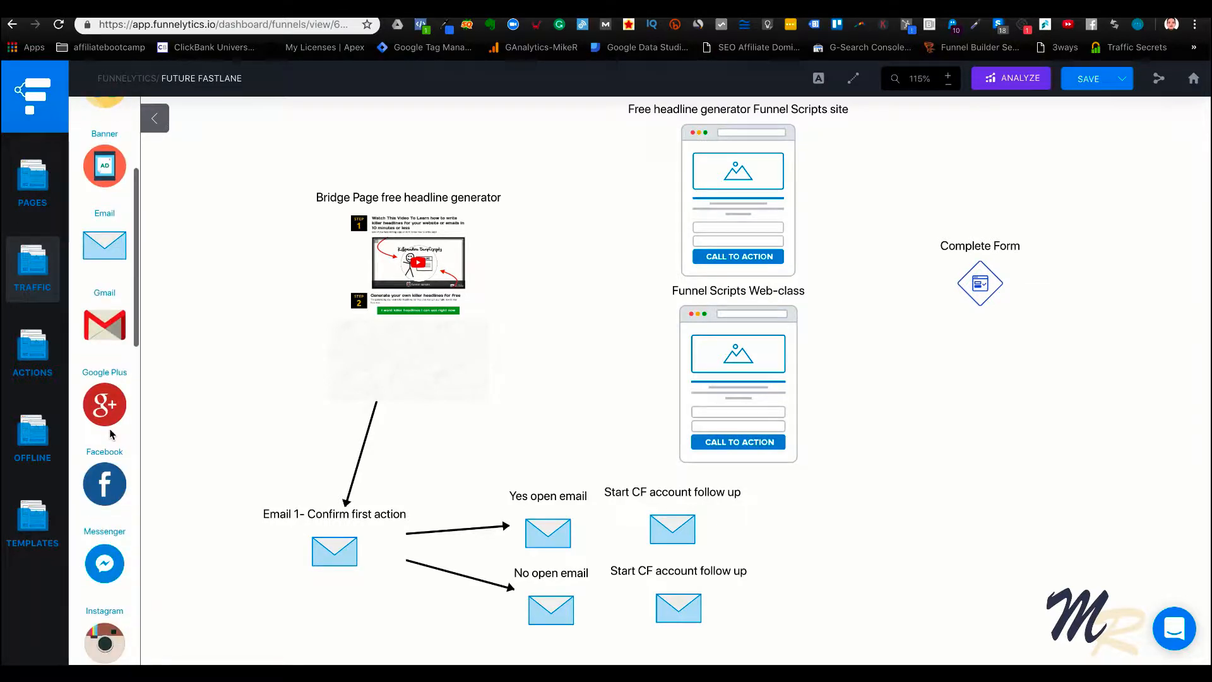
{"action": "left_click_drag", "start_coordinate": [105, 483], "coordinate": [217, 235]}
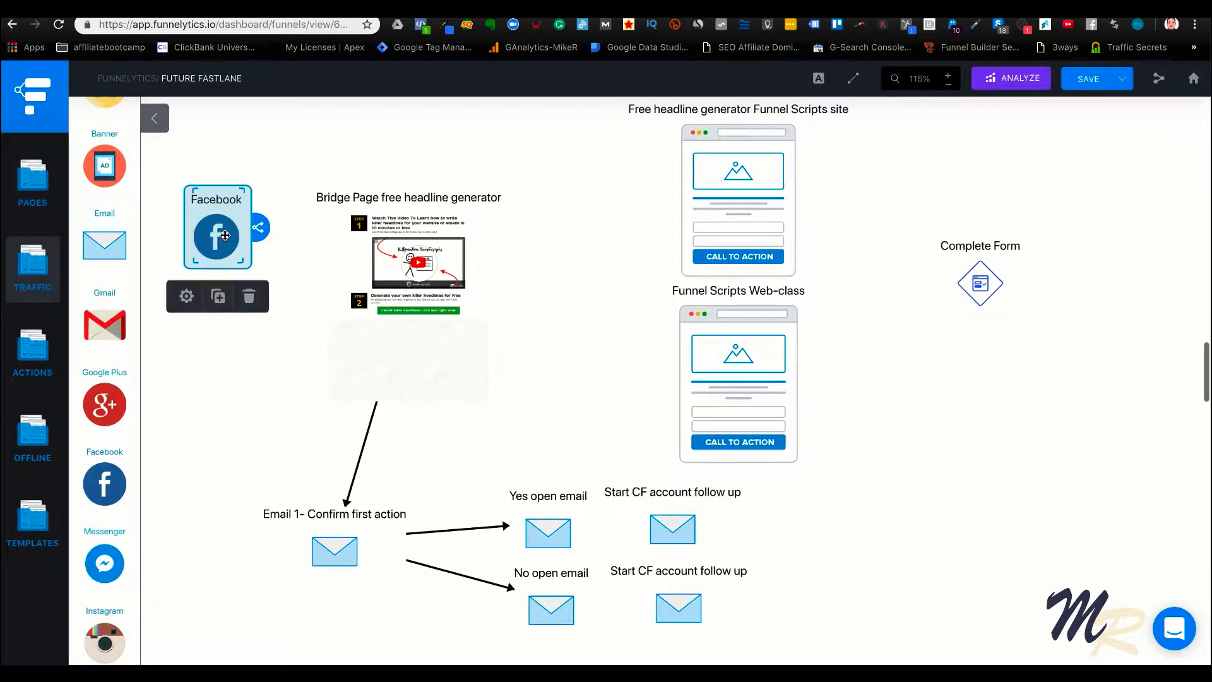
{"action": "left_click_drag", "start_coordinate": [121, 547], "coordinate": [211, 344]}
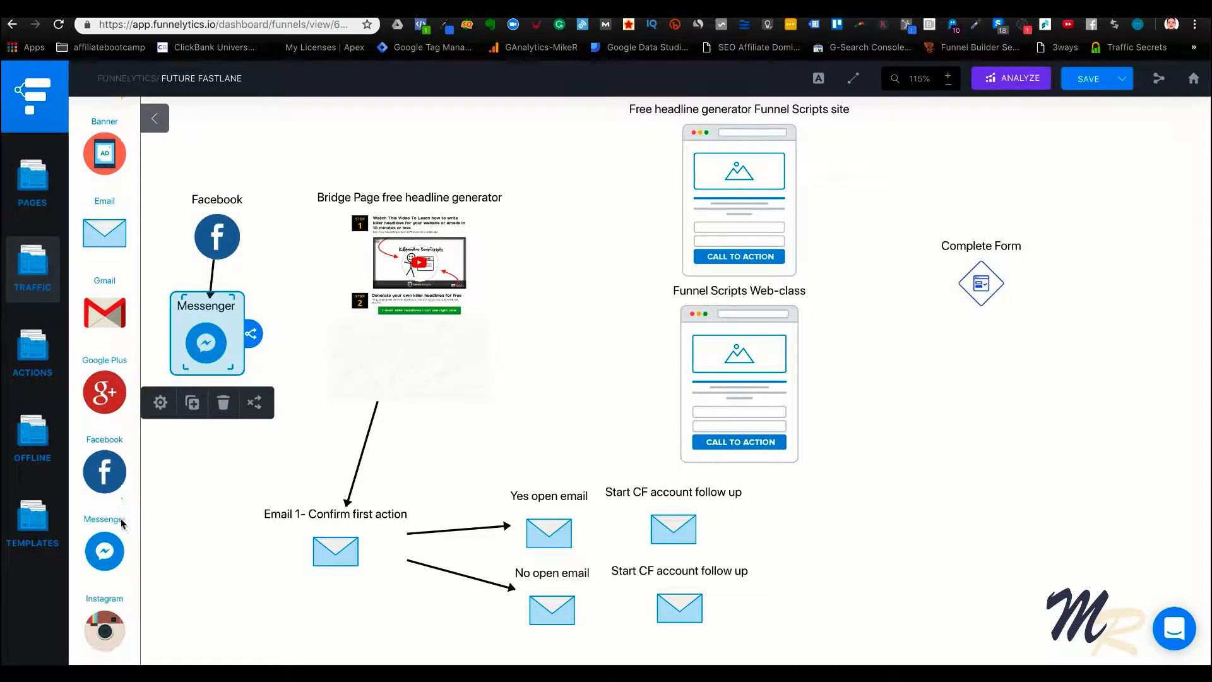
{"action": "scroll", "coordinate": [110, 511], "scroll_direction": "down", "scroll_amount": 2}
{"action": "left_click_drag", "start_coordinate": [117, 523], "coordinate": [208, 442]}
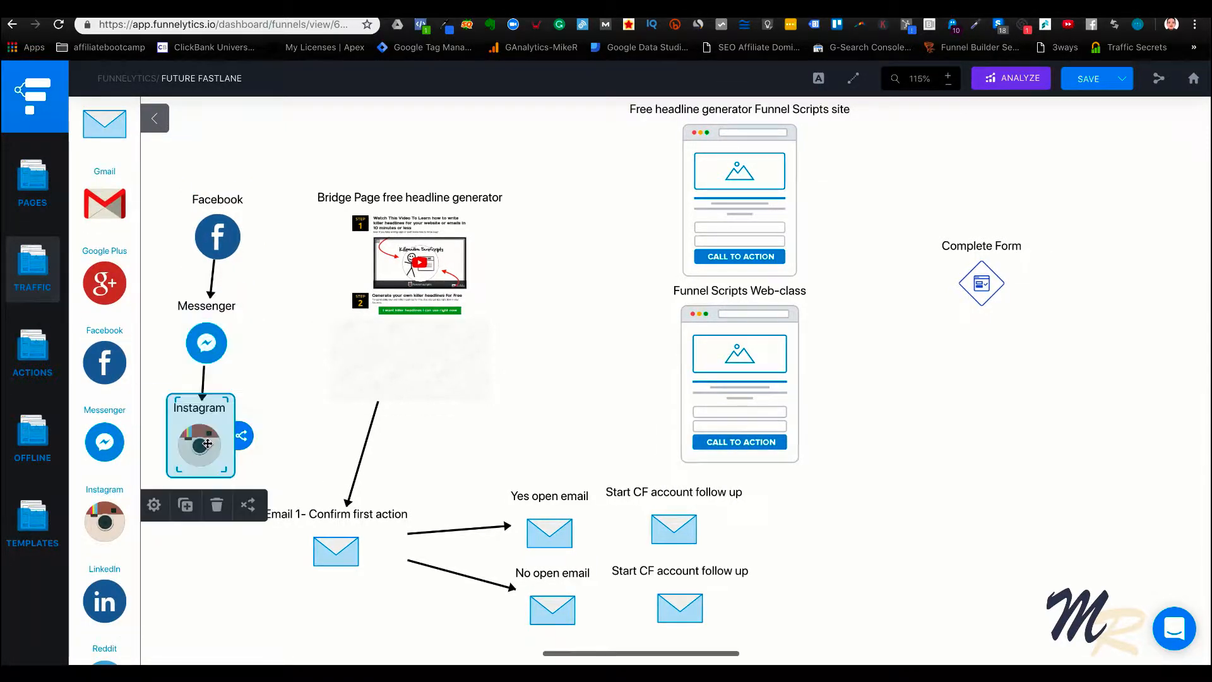
Add a Source traffic icon to the canvas above the Facebook icon
{"action": "scroll", "coordinate": [114, 570], "scroll_direction": "up", "scroll_amount": 4}
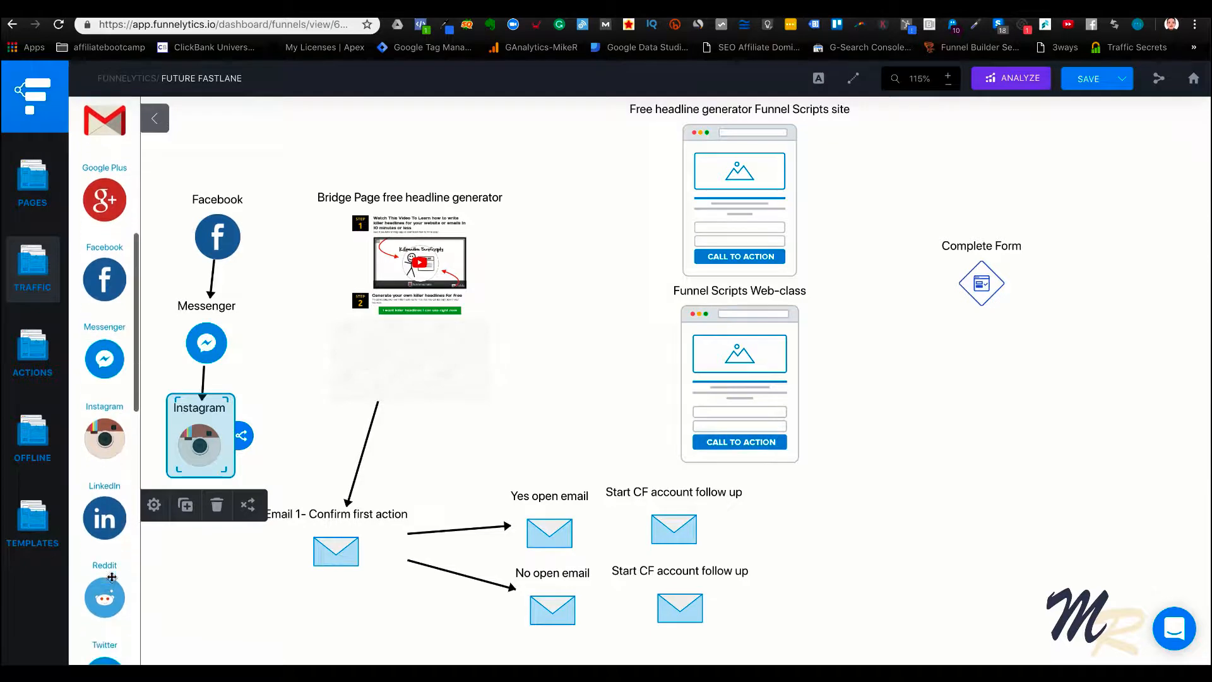
{"action": "scroll", "coordinate": [111, 576], "scroll_direction": "up", "scroll_amount": 2}
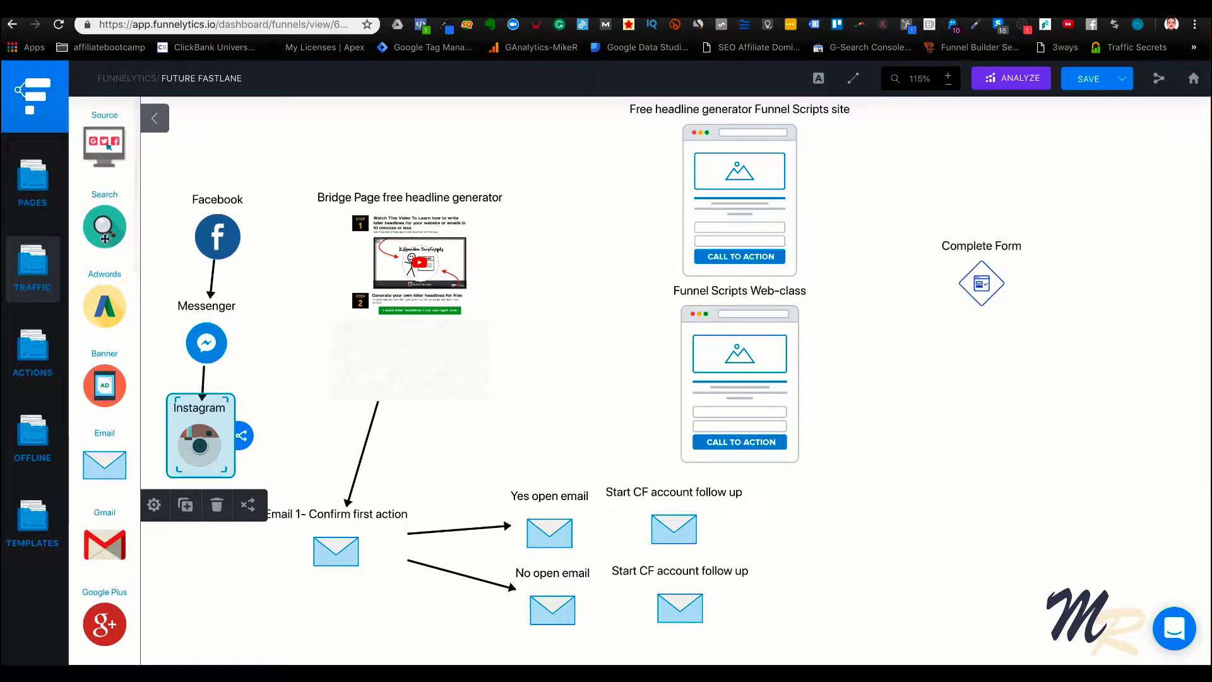
{"action": "left_click_drag", "start_coordinate": [105, 156], "coordinate": [218, 159]}
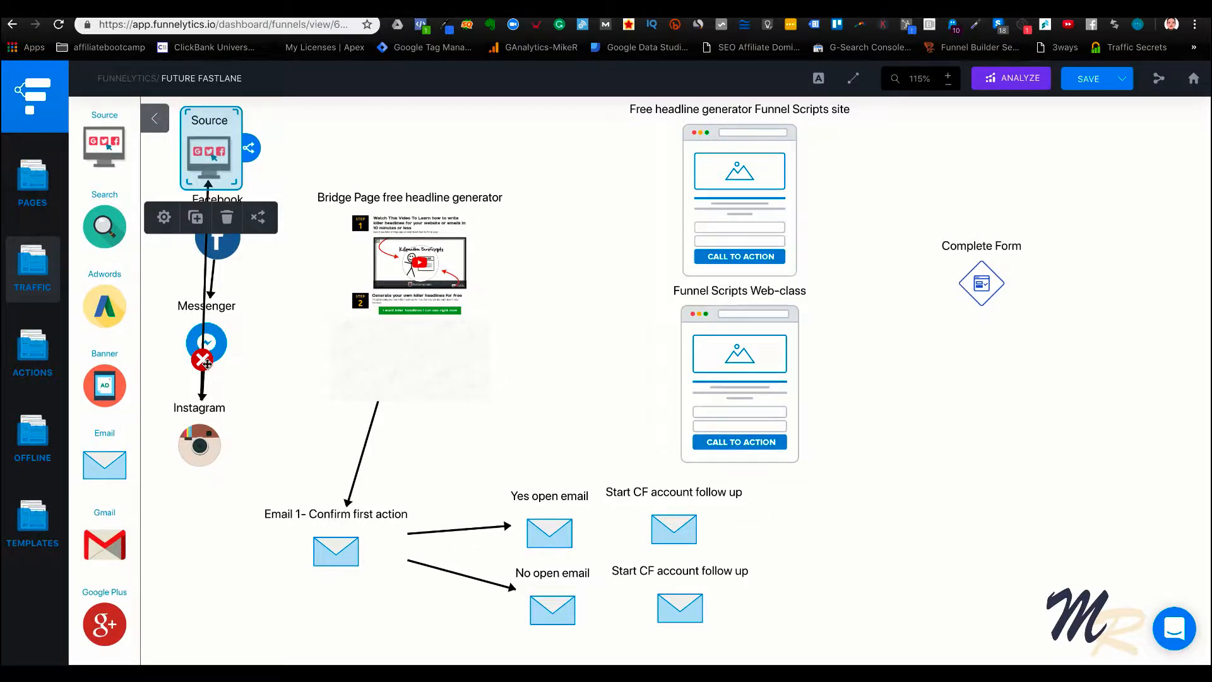
Remove the connector arrows between the four traffic icons and line the icons up in a neat column
{"action": "left_click", "coordinate": [207, 370]}
{"action": "left_click", "coordinate": [214, 286]}
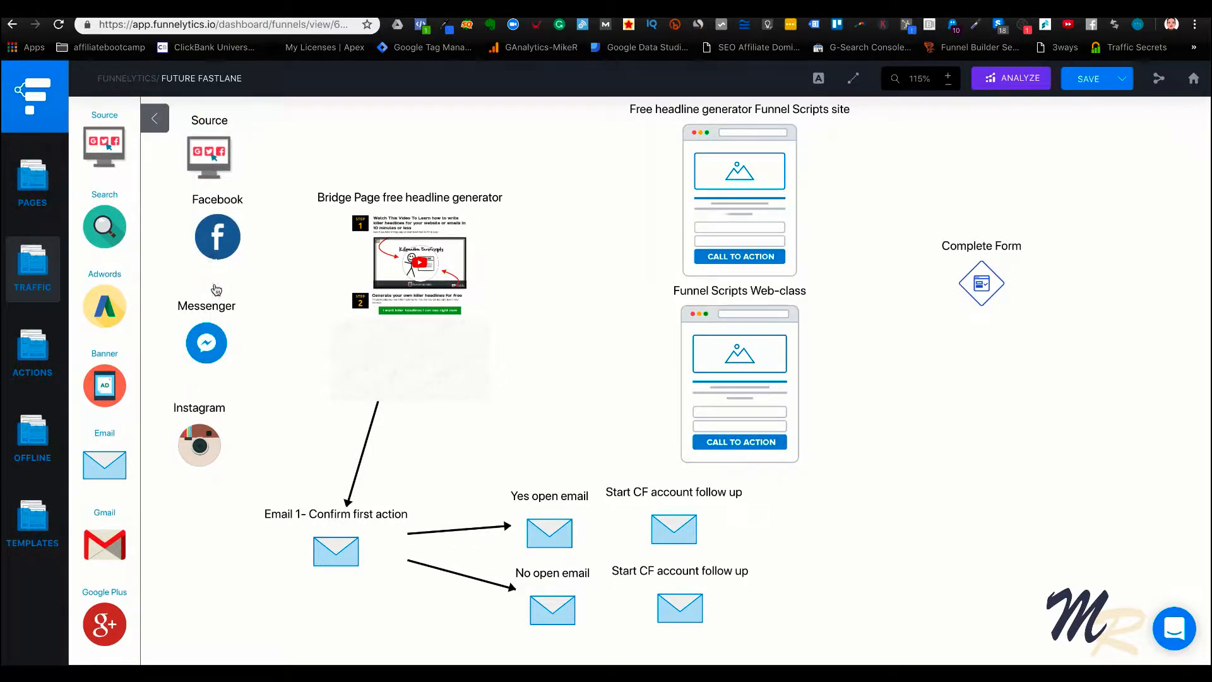
{"action": "left_click_drag", "start_coordinate": [209, 169], "coordinate": [213, 171]}
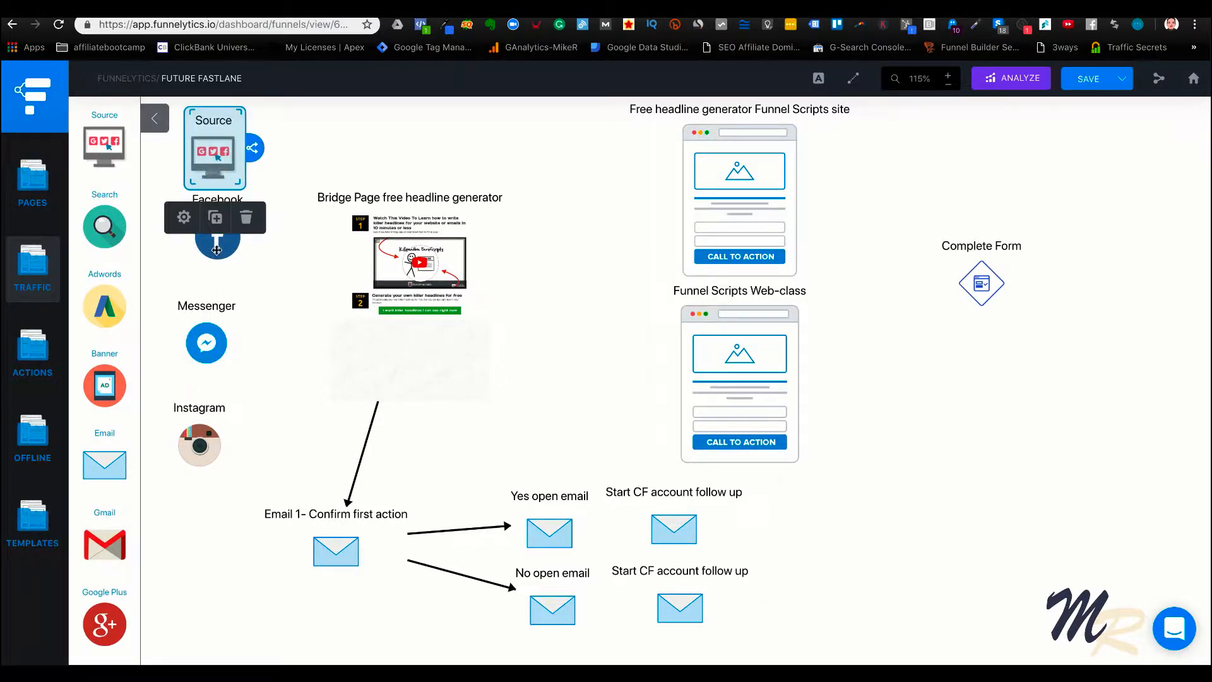
{"action": "left_click_drag", "start_coordinate": [217, 249], "coordinate": [208, 267]}
{"action": "left_click", "coordinate": [207, 344]}
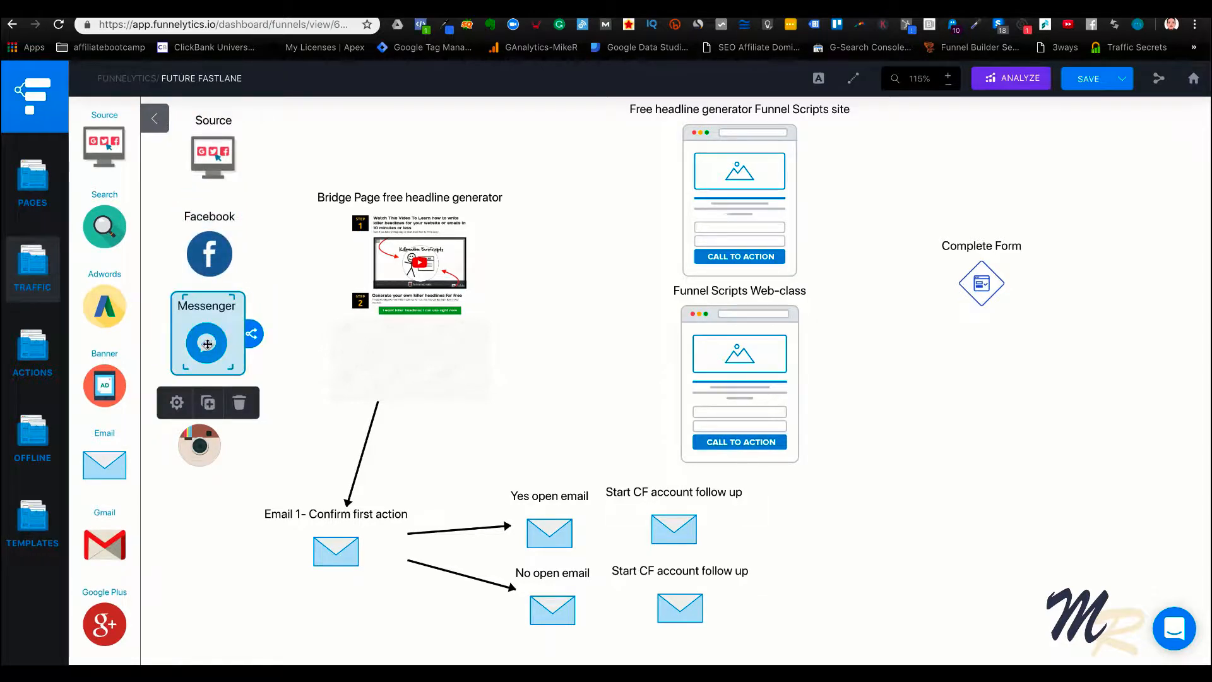
{"action": "left_click_drag", "start_coordinate": [207, 344], "coordinate": [210, 327]}
{"action": "left_click_drag", "start_coordinate": [208, 448], "coordinate": [220, 390]}
{"action": "left_click", "coordinate": [334, 411]}
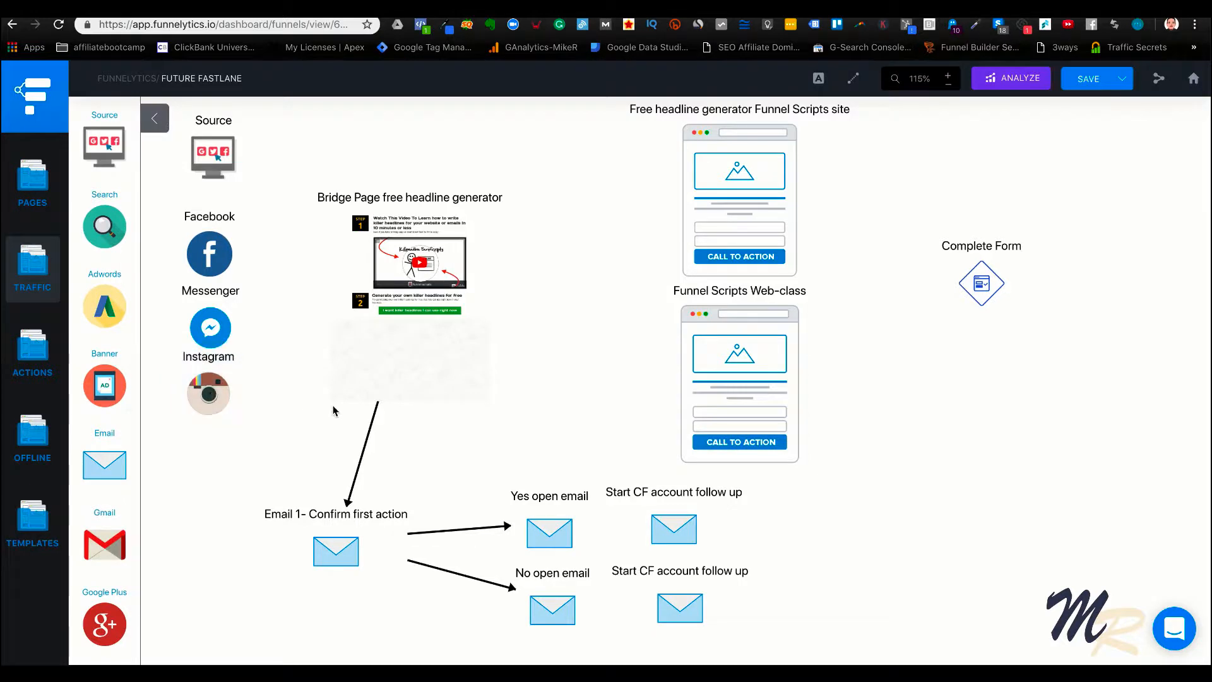
Move the bridge page block closer to the column of traffic icons and deselect it
{"action": "left_click_drag", "start_coordinate": [382, 284], "coordinate": [344, 273]}
{"action": "left_click", "coordinate": [577, 388]}
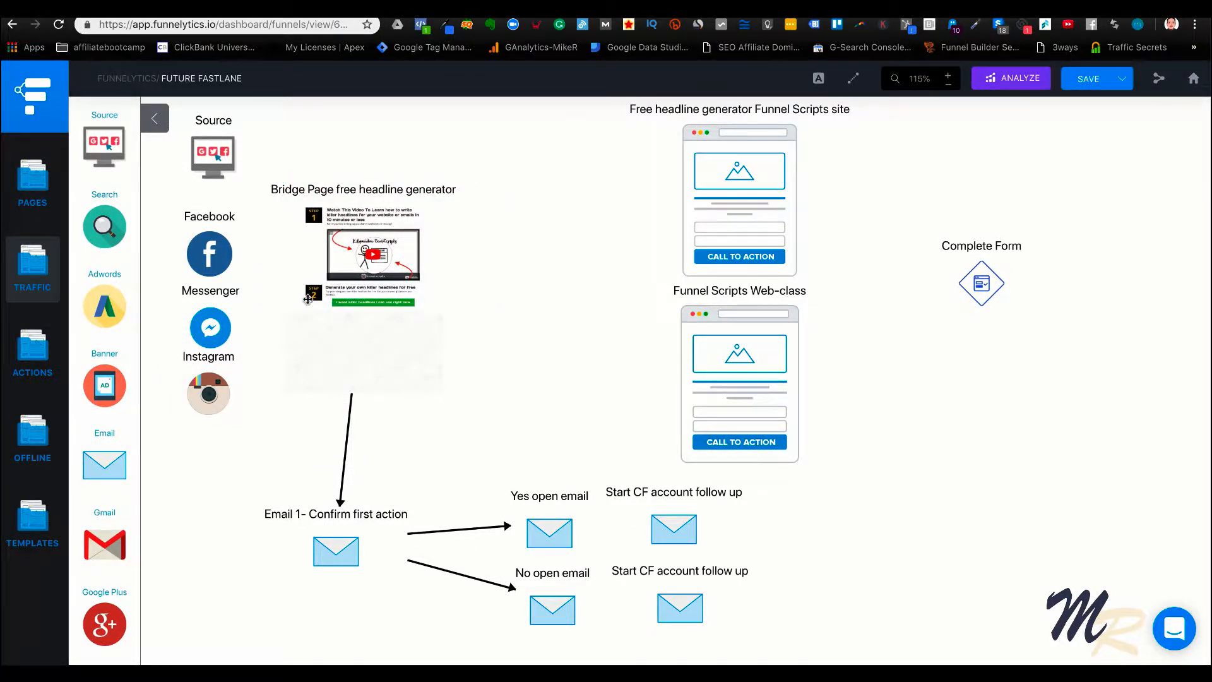
Connect the Source, Facebook, Messenger and Instagram traffic icons to the bridge page with one arrow each
{"action": "left_click", "coordinate": [222, 142]}
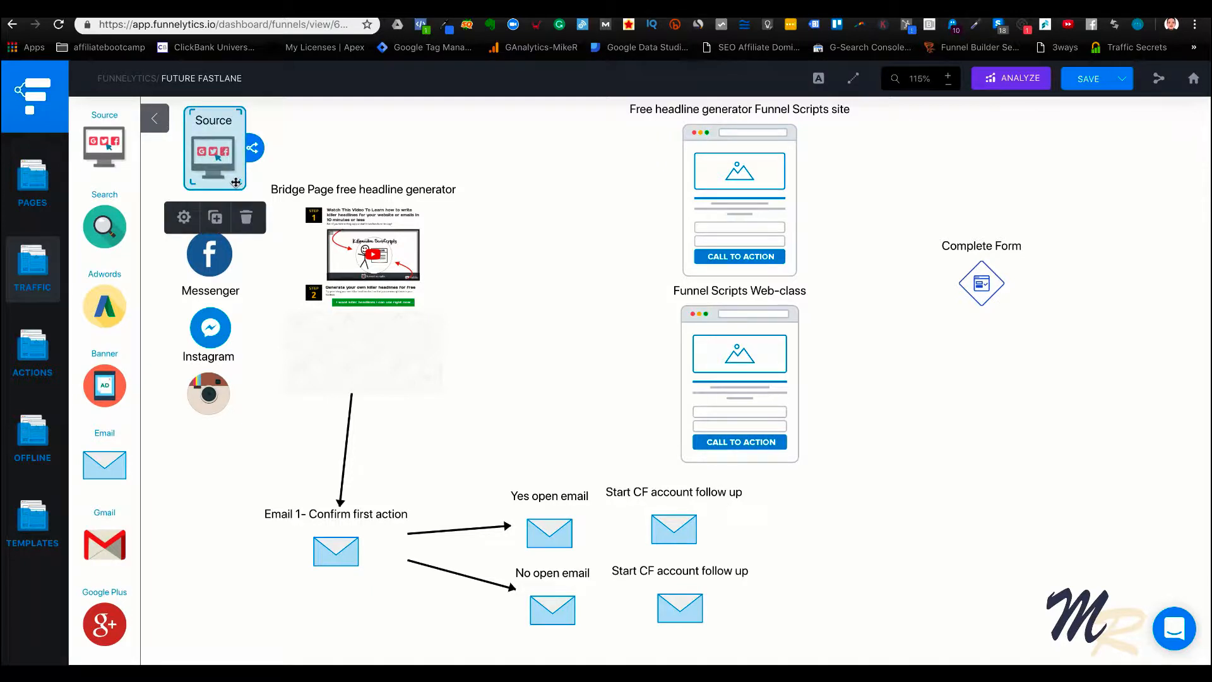
{"action": "left_click_drag", "start_coordinate": [236, 183], "coordinate": [269, 194]}
{"action": "left_click", "coordinate": [224, 253]}
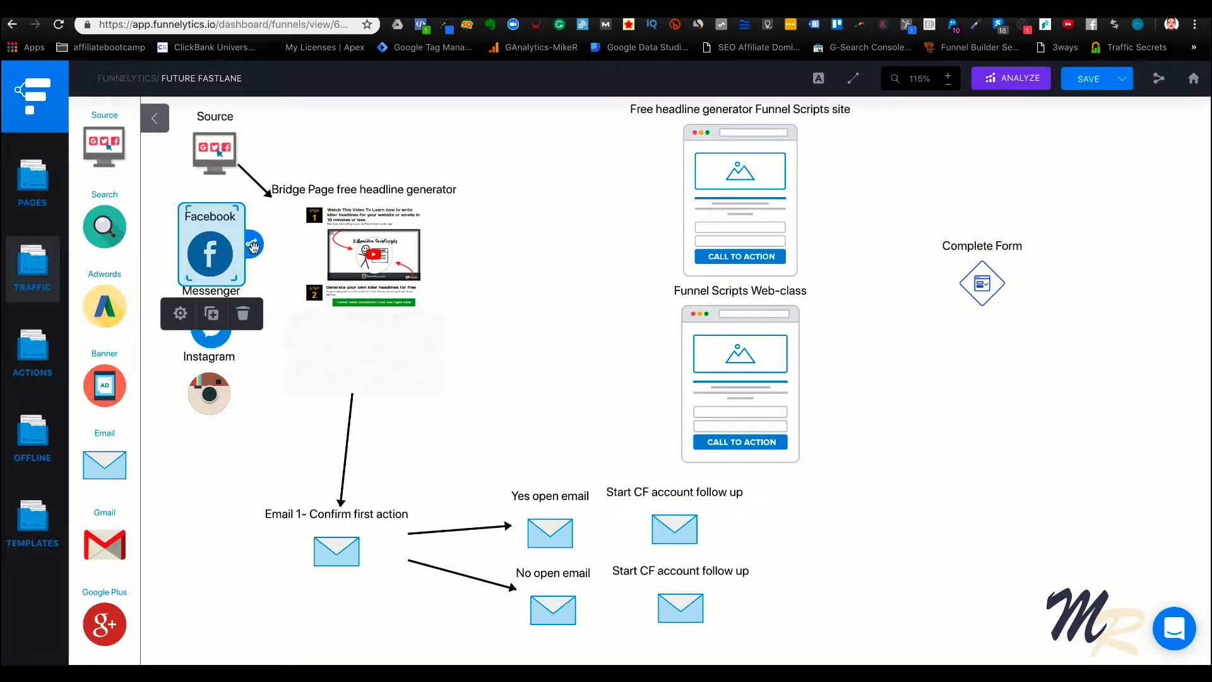
{"action": "left_click_drag", "start_coordinate": [253, 245], "coordinate": [316, 249]}
{"action": "left_click", "coordinate": [218, 343]}
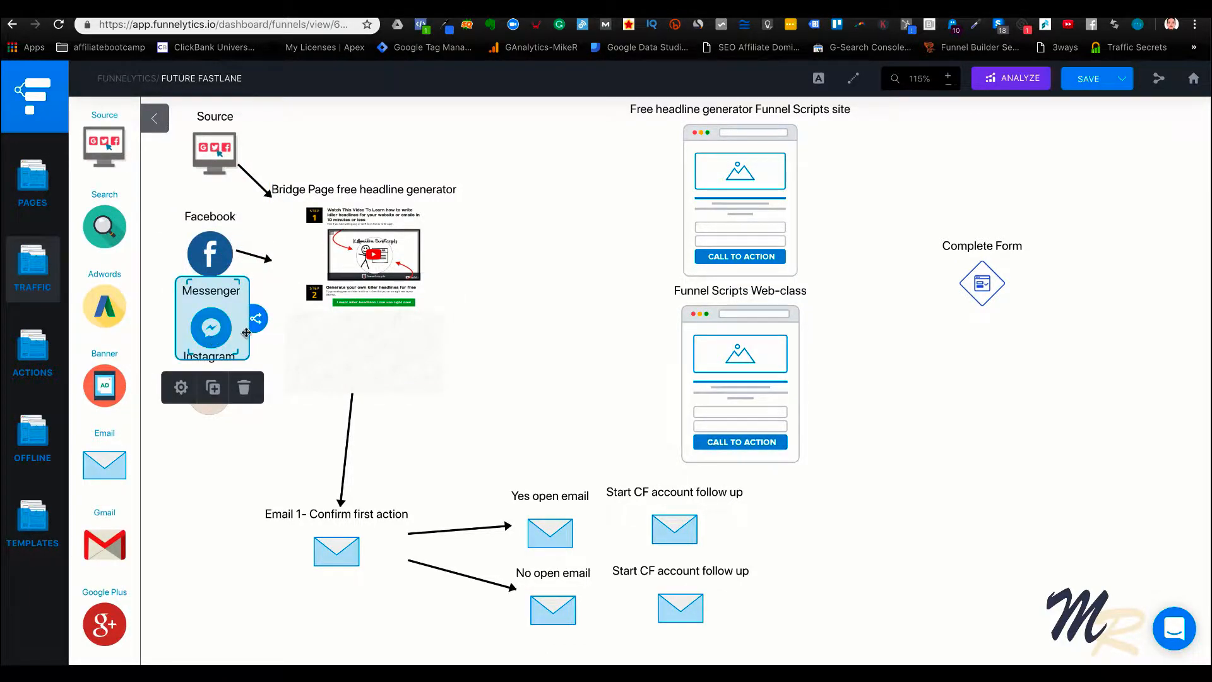
{"action": "left_click_drag", "start_coordinate": [256, 318], "coordinate": [316, 295]}
{"action": "left_click", "coordinate": [218, 408]}
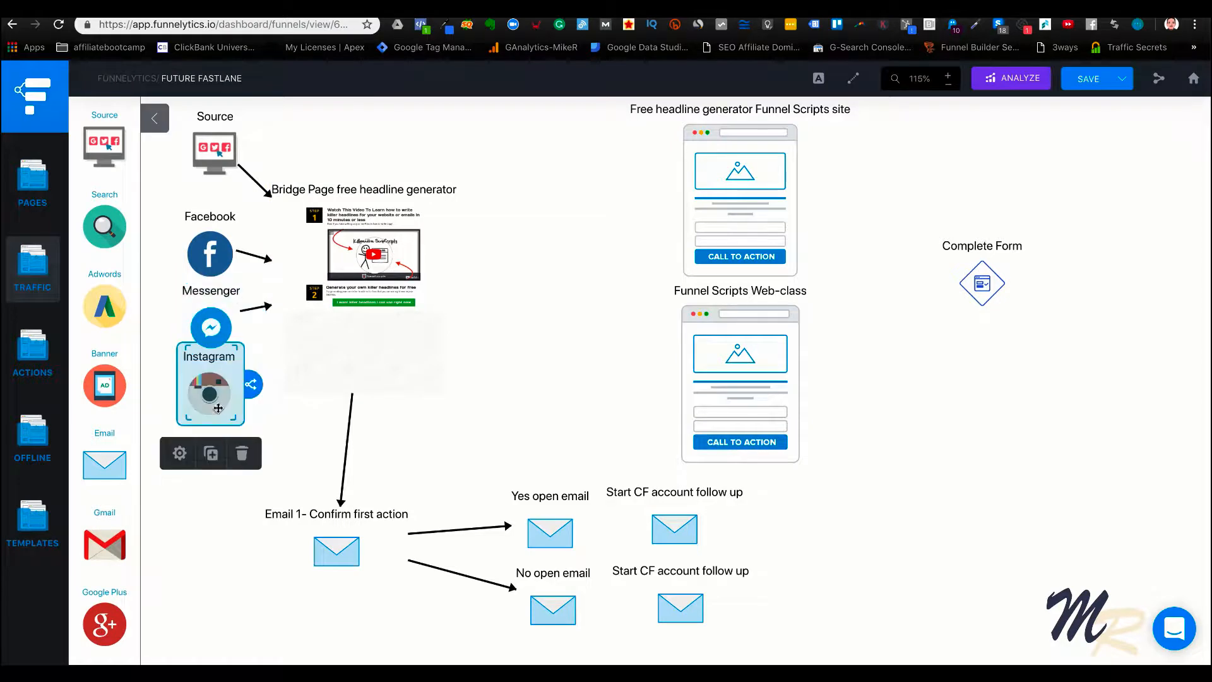
{"action": "left_click_drag", "start_coordinate": [251, 385], "coordinate": [324, 310]}
{"action": "left_click", "coordinate": [528, 250]}
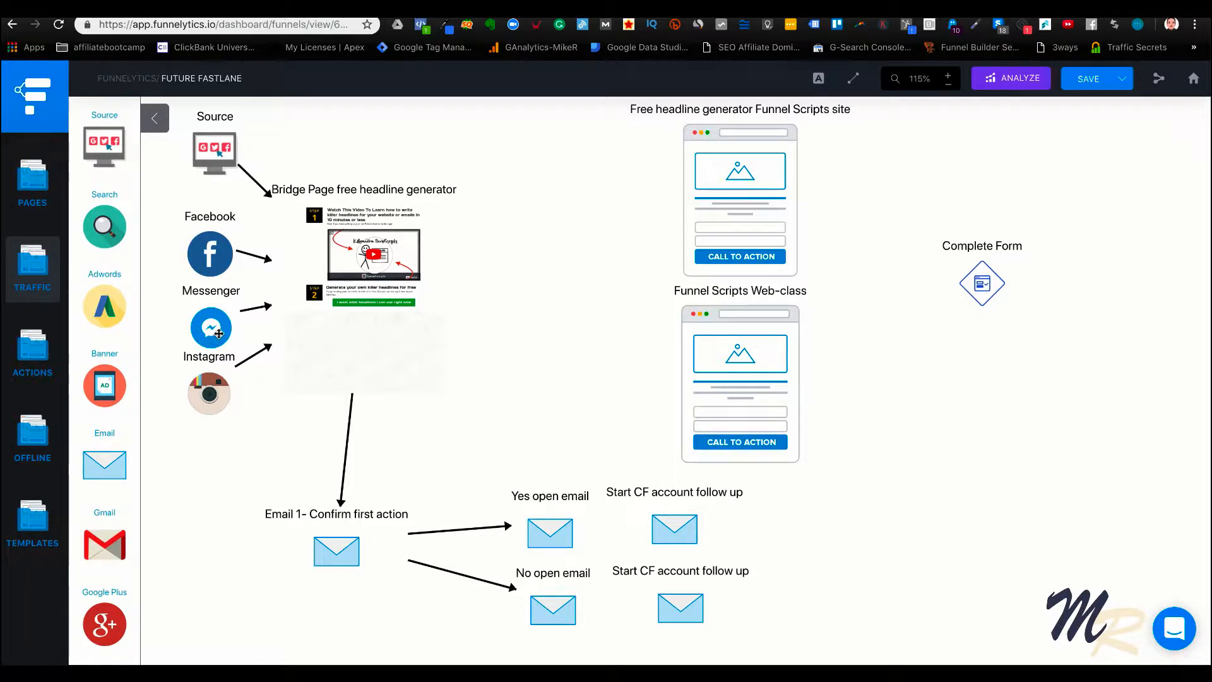
Move the bridge page slightly right and up, leaving more room for the arrows from the traffic icons
{"action": "left_click", "coordinate": [374, 315]}
{"action": "left_click_drag", "start_coordinate": [375, 315], "coordinate": [417, 301]}
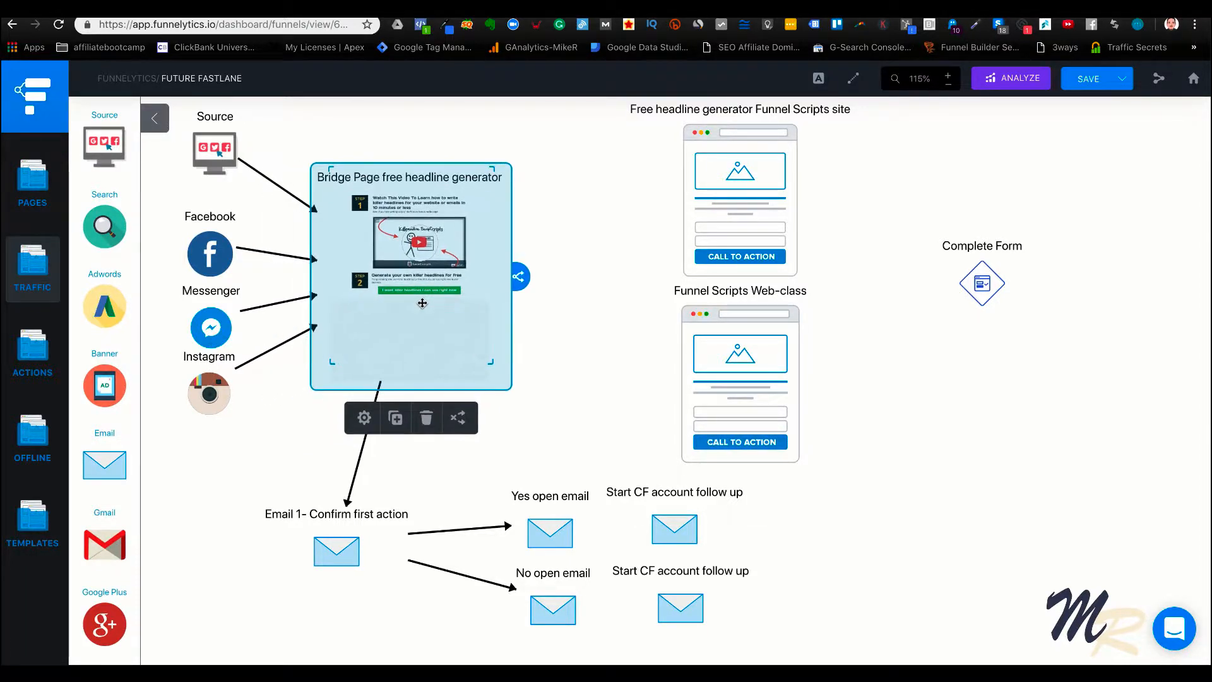
{"action": "left_click", "coordinate": [577, 282]}
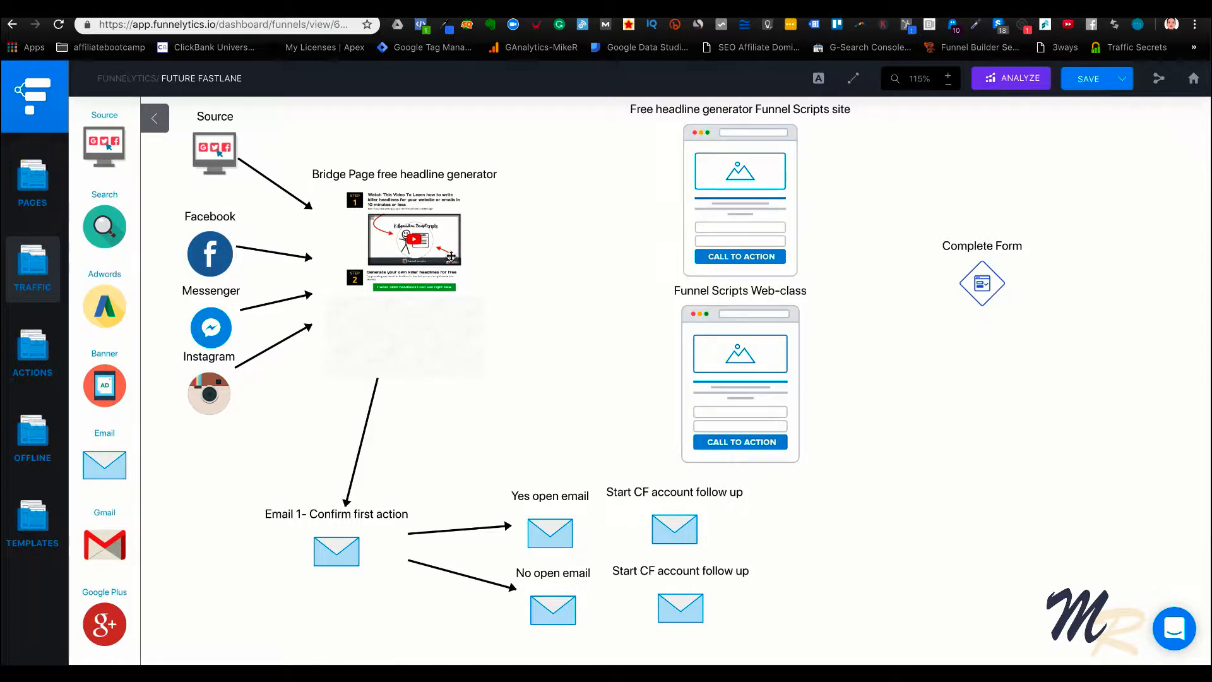
Move the Funnel Scripts Web-class page below the Complete Form action and bring the Free headline generator page beside the bridge page
{"action": "left_click_drag", "start_coordinate": [724, 383], "coordinate": [910, 485]}
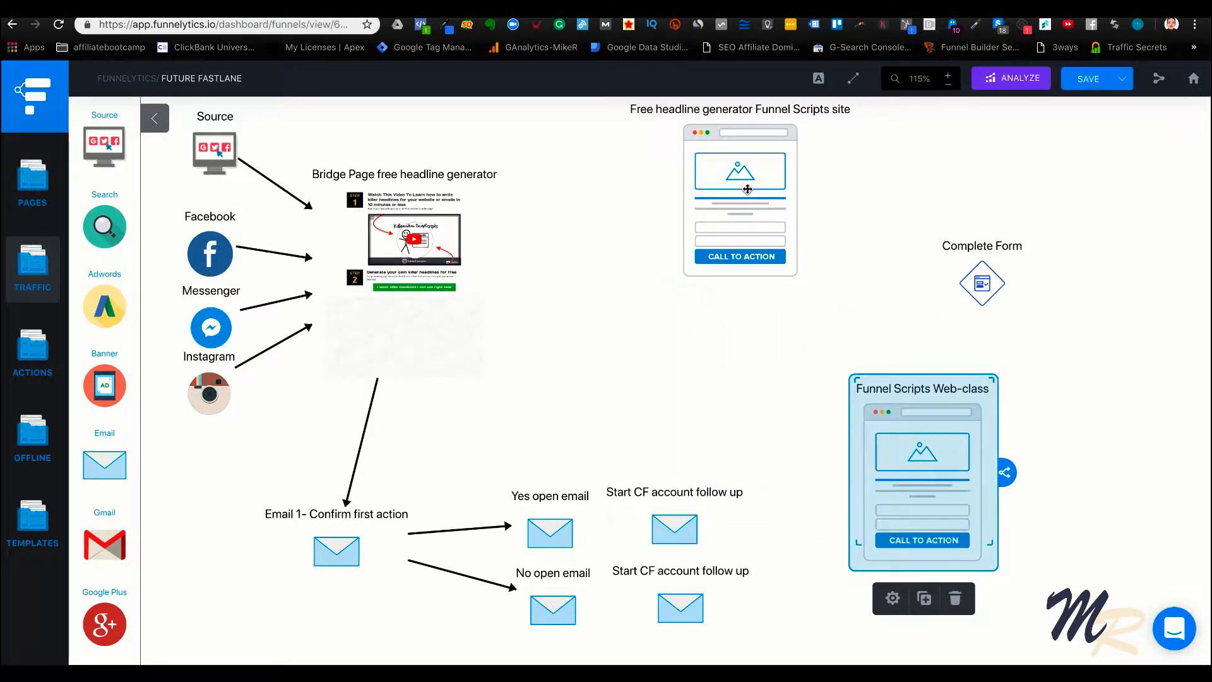
{"action": "left_click_drag", "start_coordinate": [748, 190], "coordinate": [665, 256]}
{"action": "left_click", "coordinate": [539, 402]}
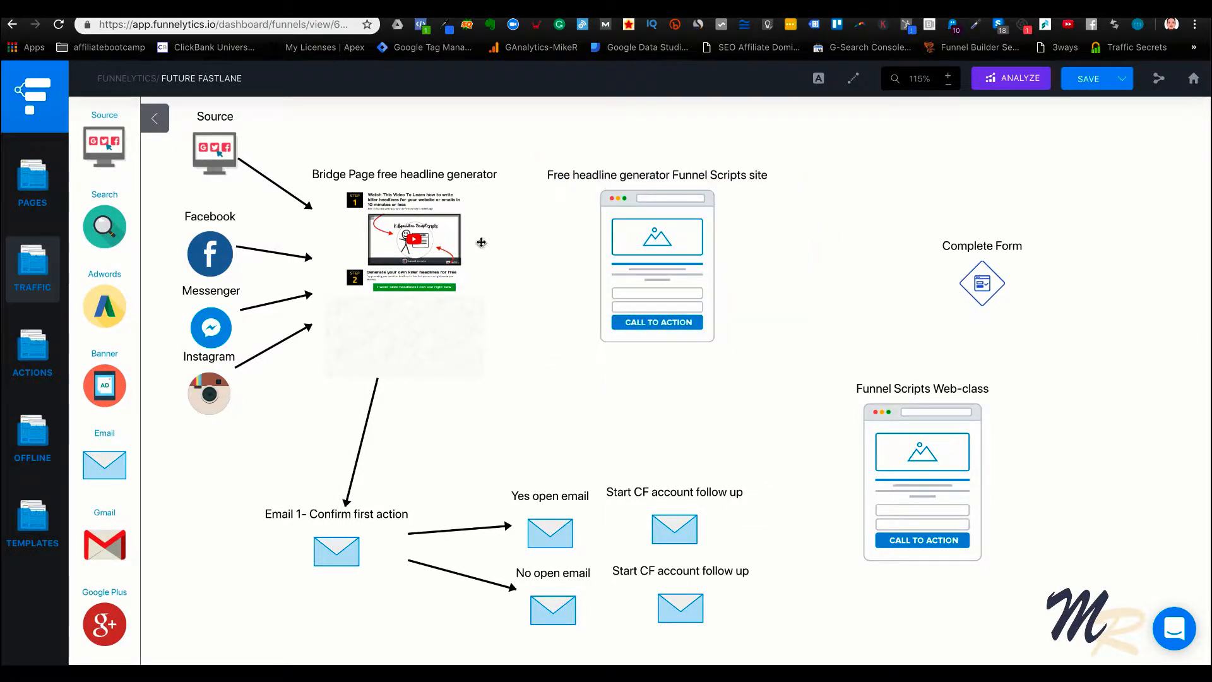
Connect the bridge page to the Free headline generator Funnel Scripts site page with an arrow
{"action": "left_click", "coordinate": [482, 243]}
{"action": "left_click_drag", "start_coordinate": [520, 276], "coordinate": [565, 259]}
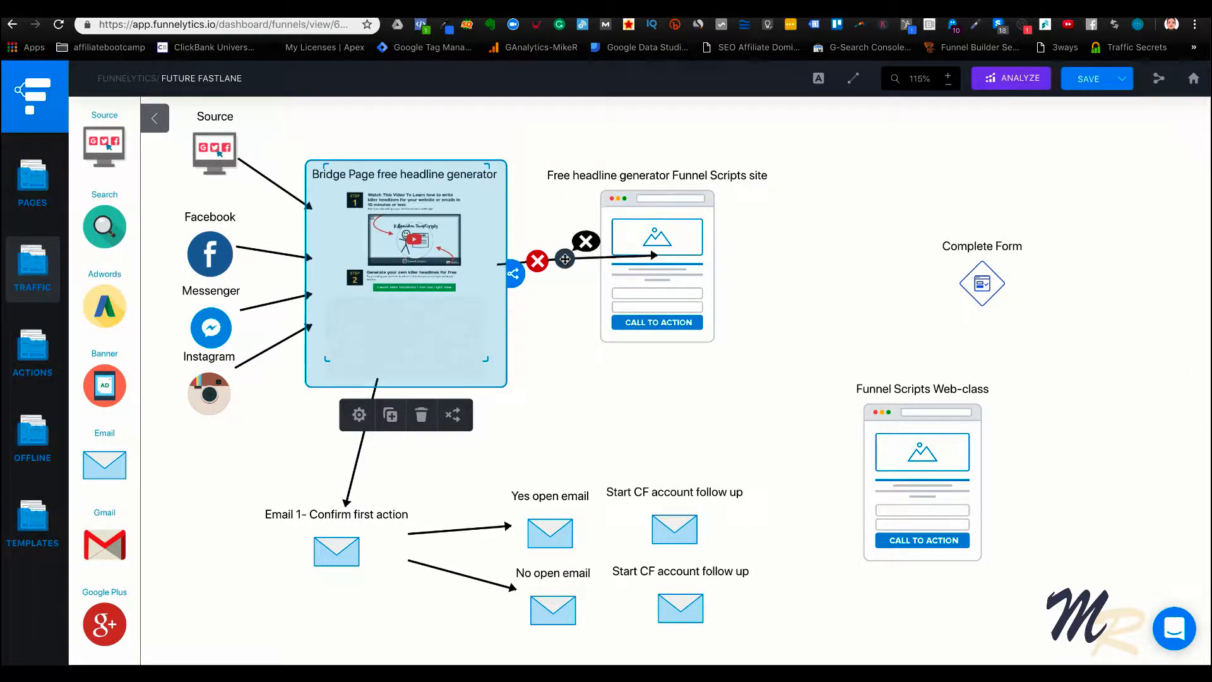
{"action": "left_click", "coordinate": [673, 393]}
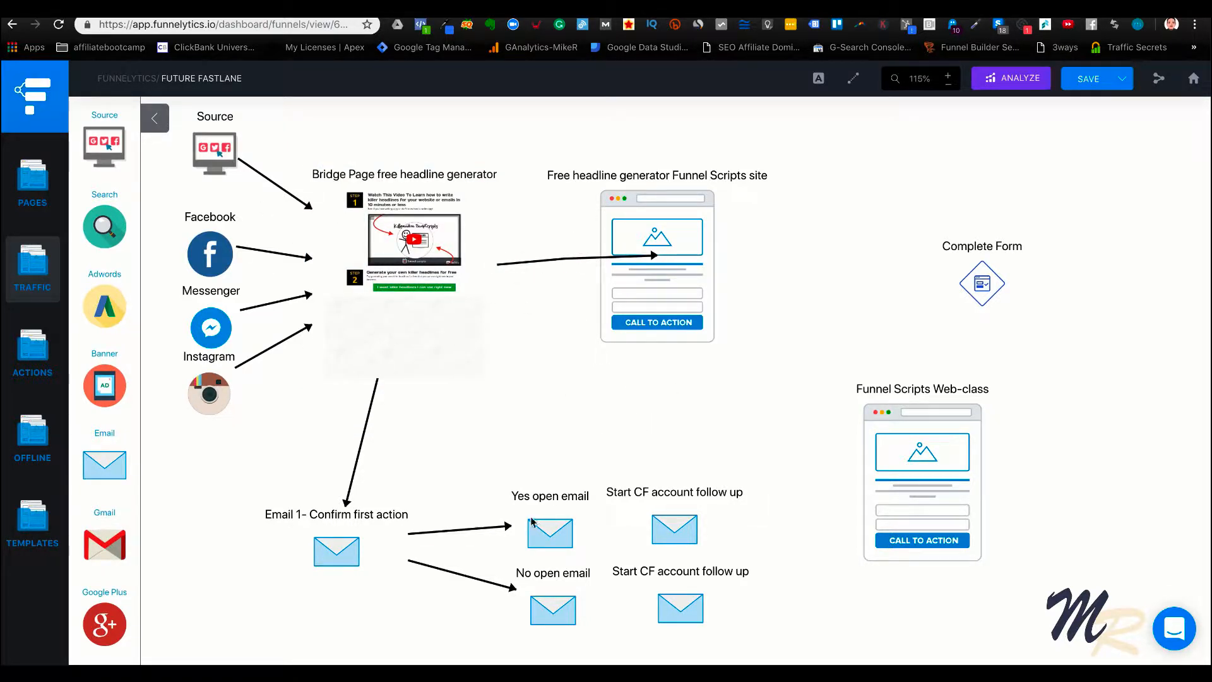
Move the Email 1- Confirm first action block up until it sits directly beneath the bridge page
{"action": "left_click", "coordinate": [407, 231]}
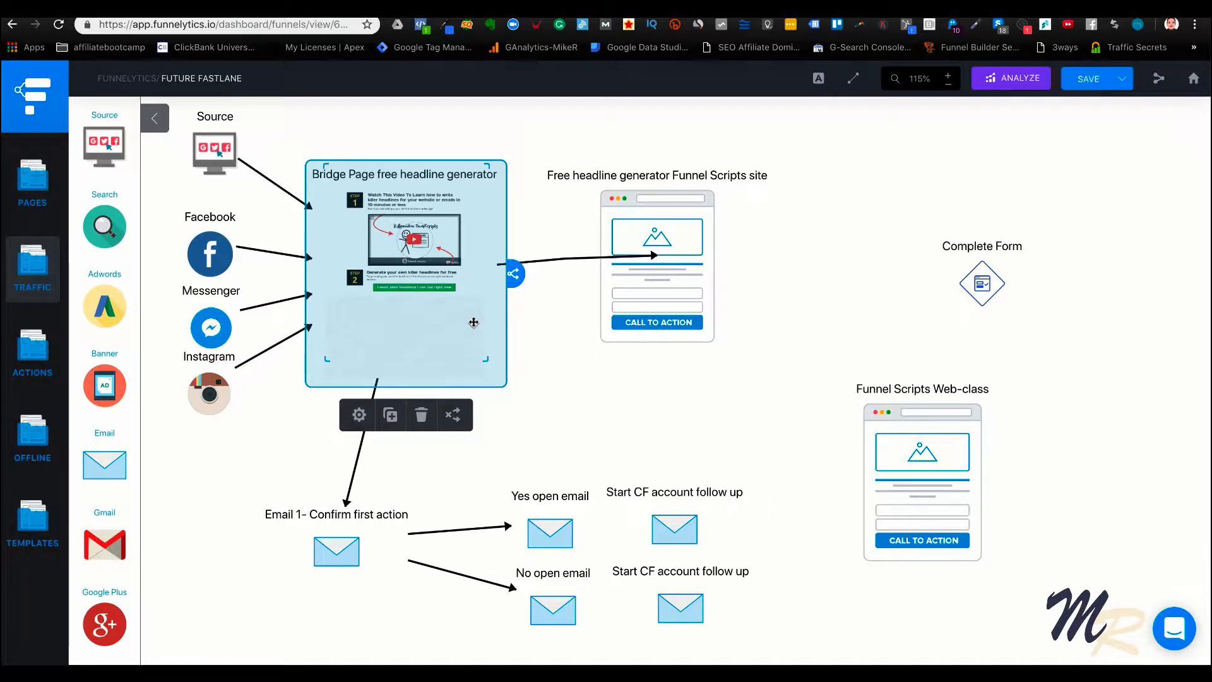
{"action": "left_click", "coordinate": [543, 403]}
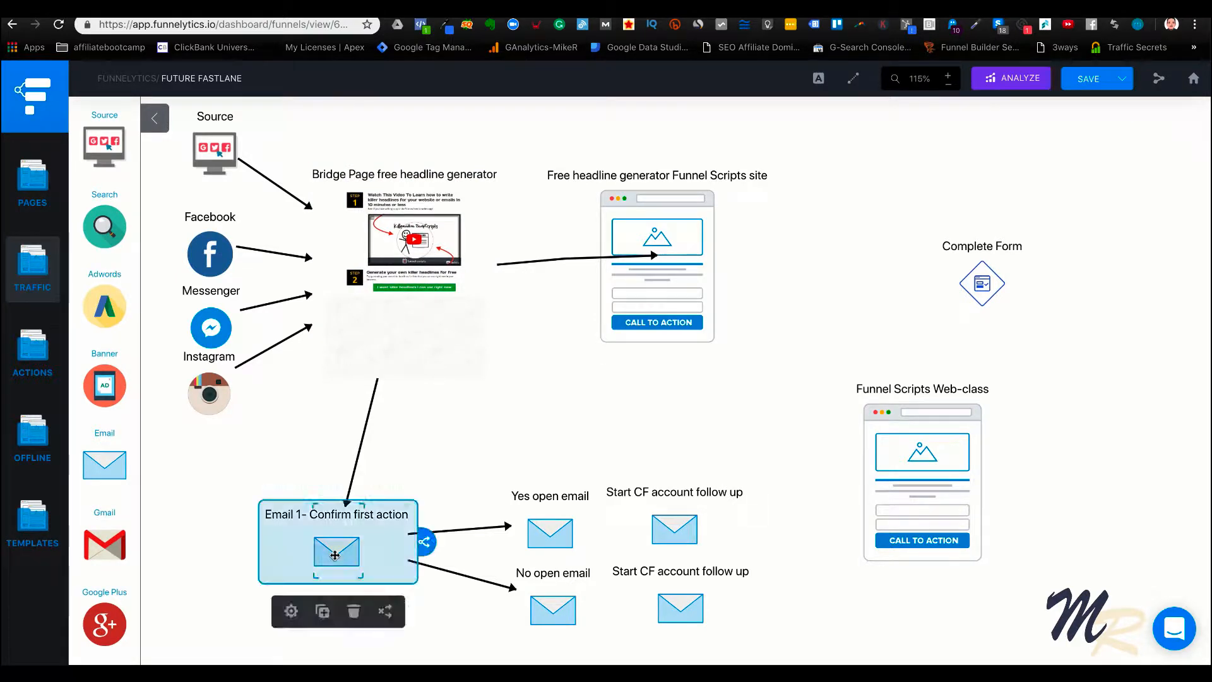
{"action": "left_click_drag", "start_coordinate": [335, 555], "coordinate": [396, 498]}
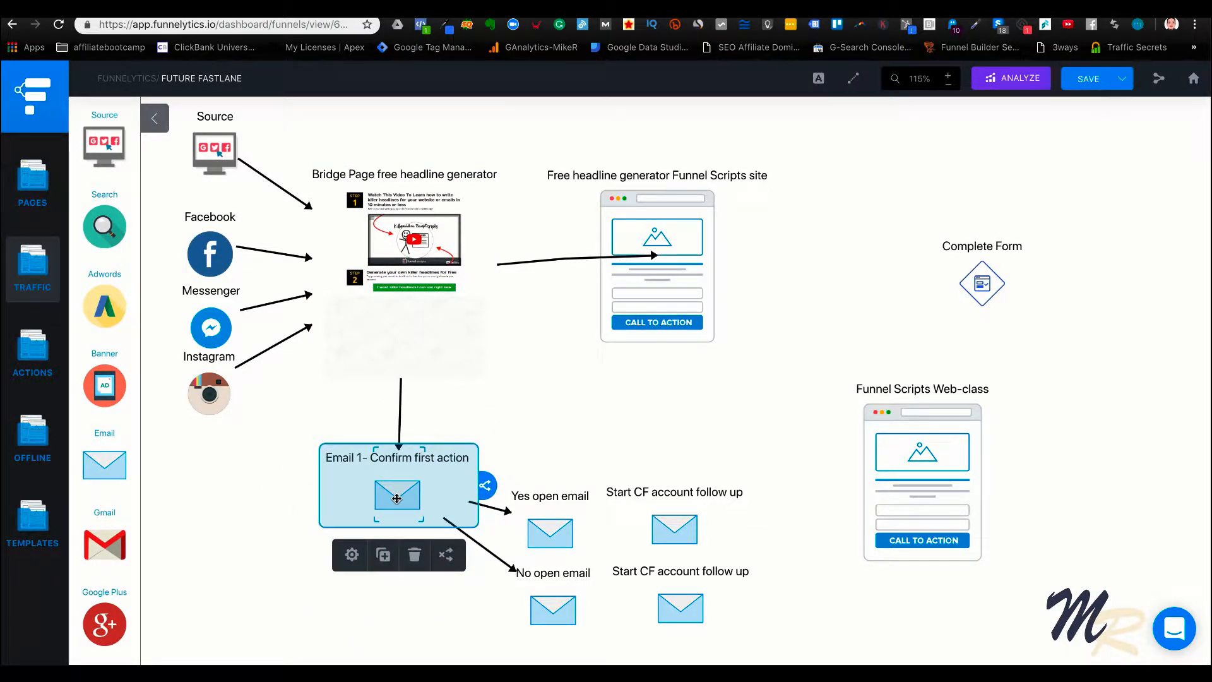
{"action": "left_click", "coordinate": [571, 427]}
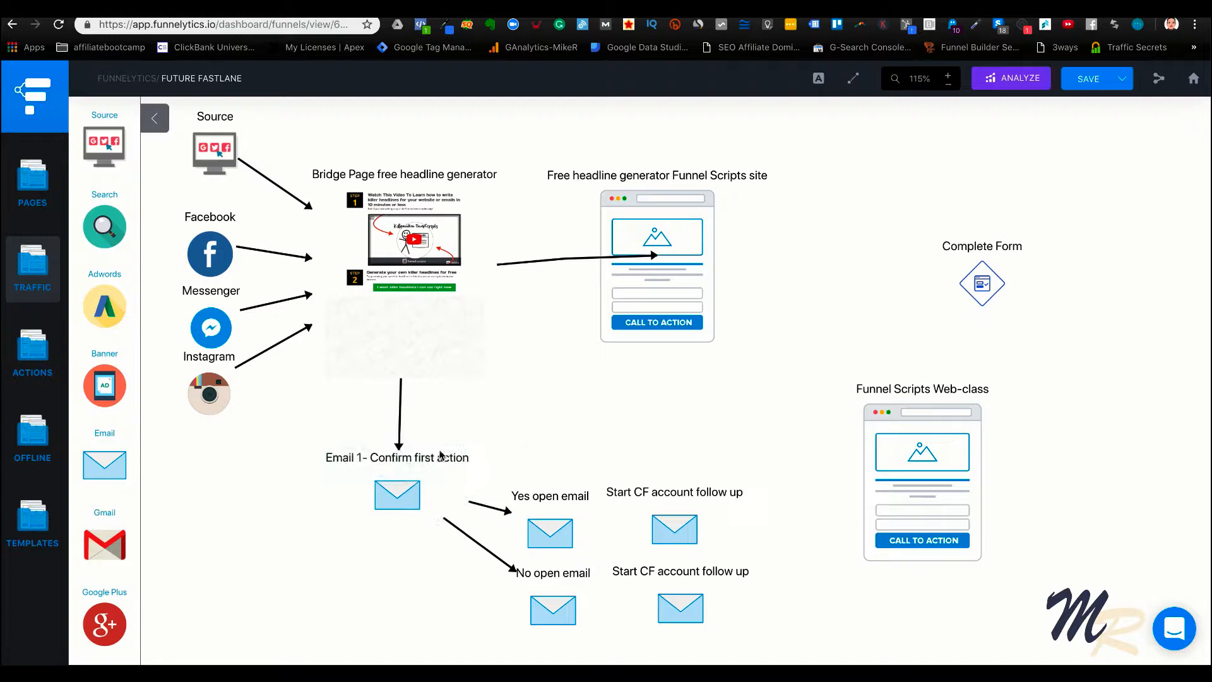
{"action": "left_click", "coordinate": [406, 500]}
{"action": "left_click", "coordinate": [660, 441]}
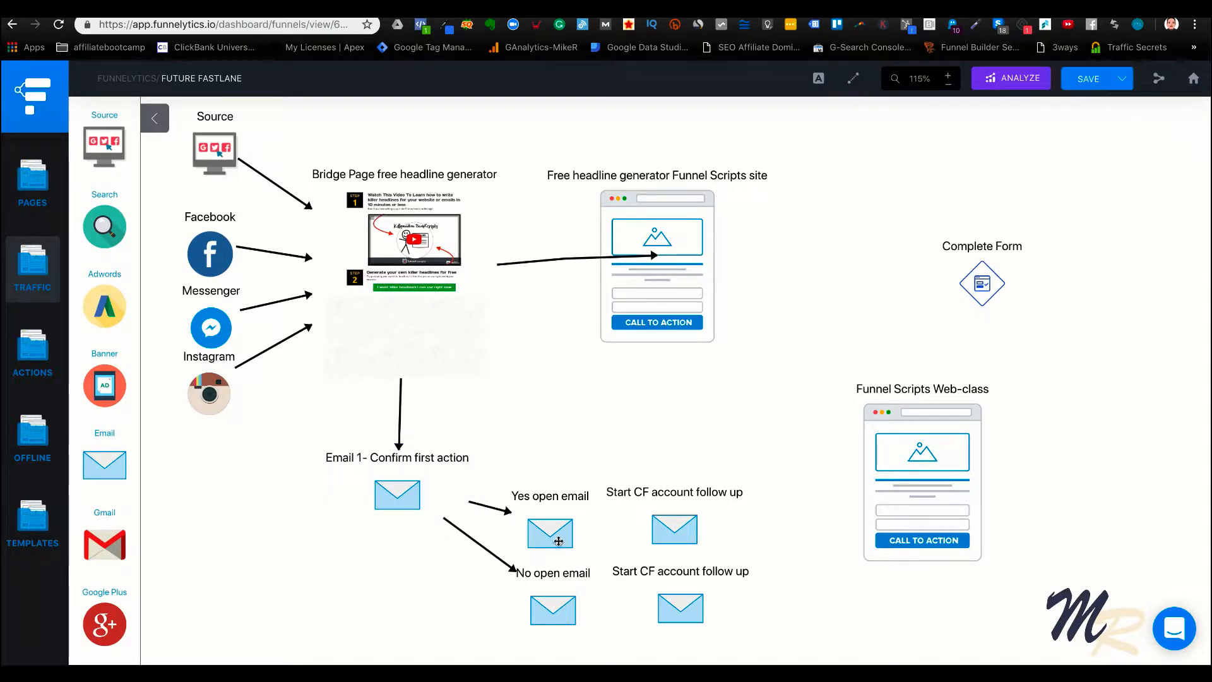
Move the Yes open and No open emails and both Start CF account follow up emails up into two compact rows beside Email 1
{"action": "left_click_drag", "start_coordinate": [558, 541], "coordinate": [564, 495]}
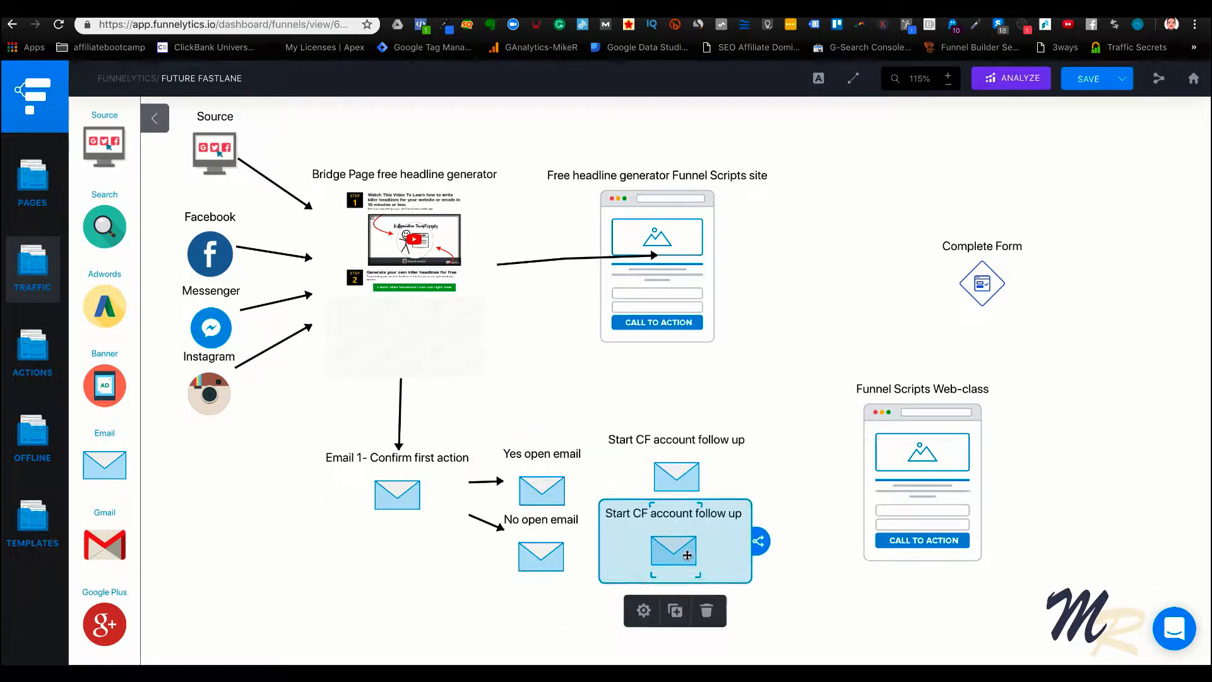
{"action": "left_click_drag", "start_coordinate": [684, 551], "coordinate": [686, 559]}
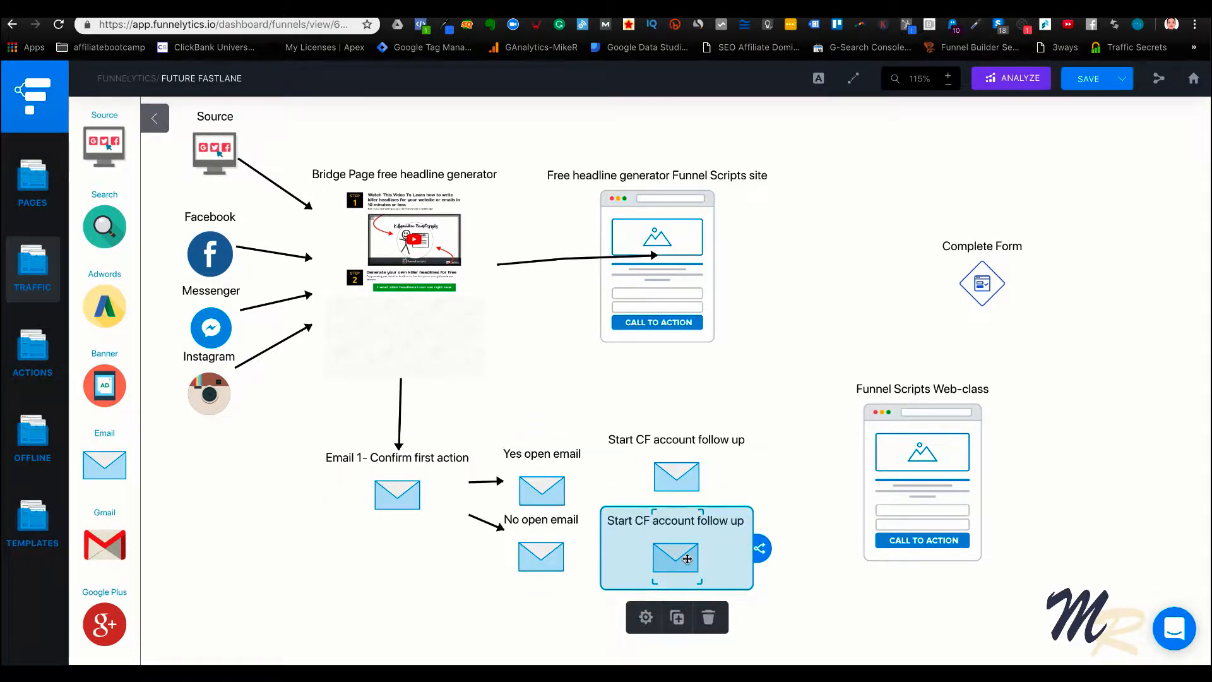
{"action": "left_click_drag", "start_coordinate": [681, 467], "coordinate": [679, 474]}
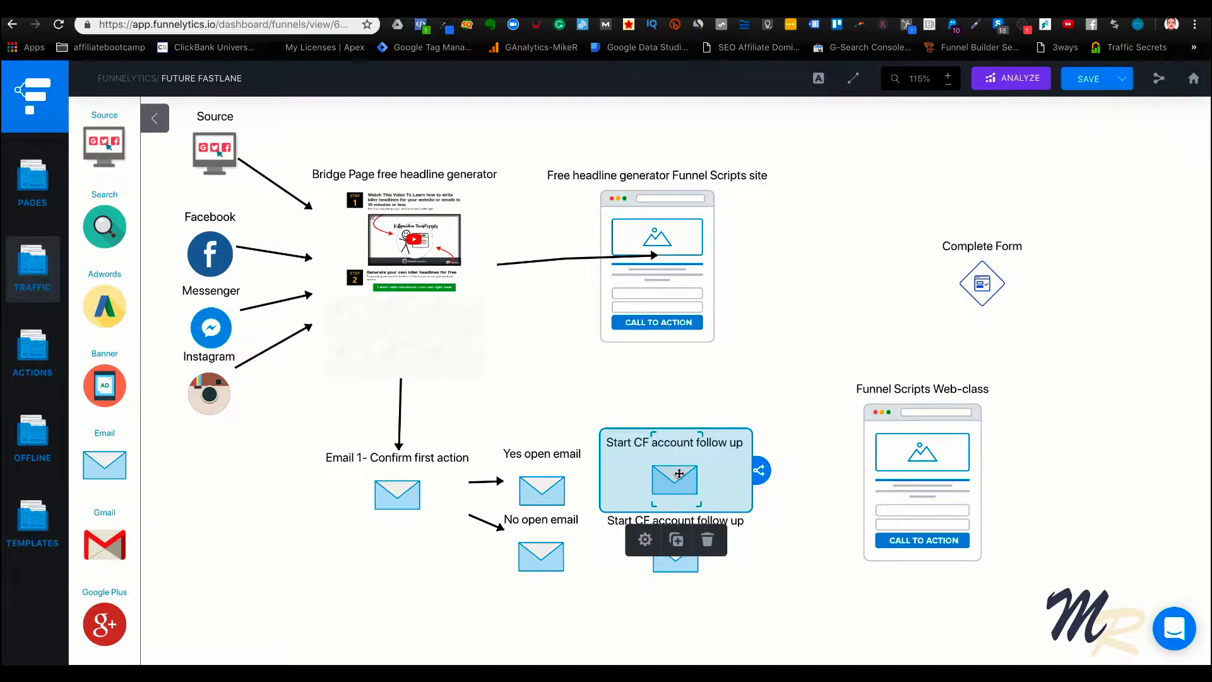
{"action": "left_click_drag", "start_coordinate": [686, 568], "coordinate": [672, 483]}
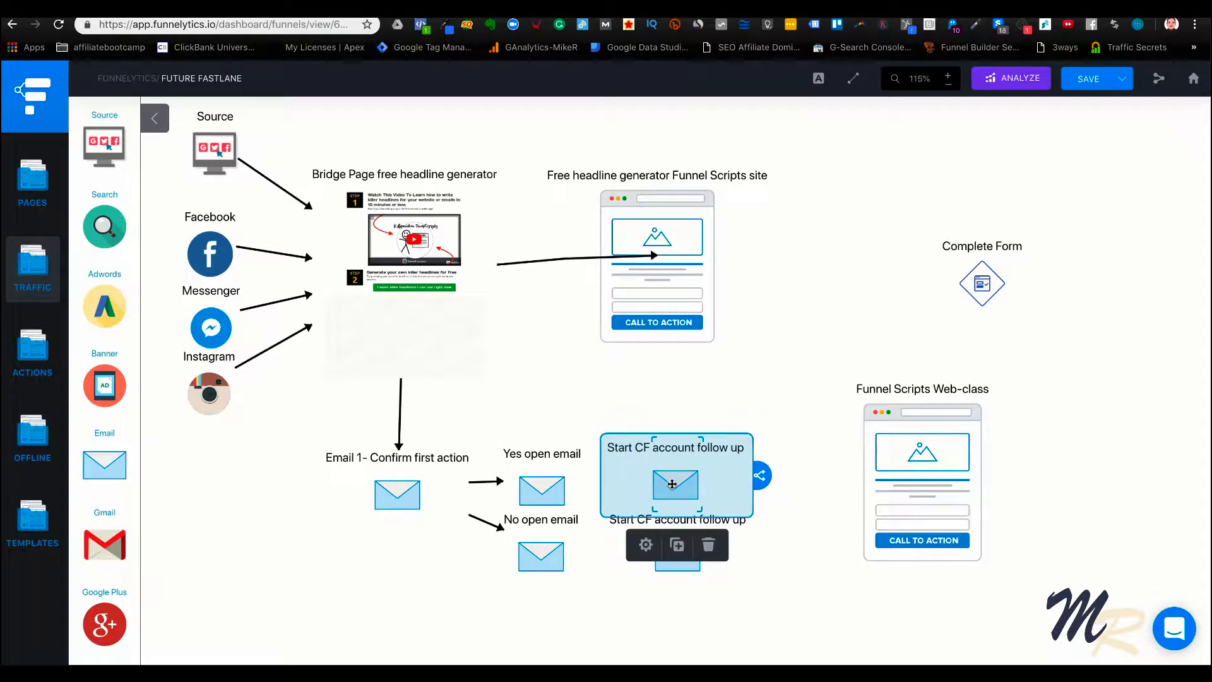
{"action": "left_click", "coordinate": [673, 571]}
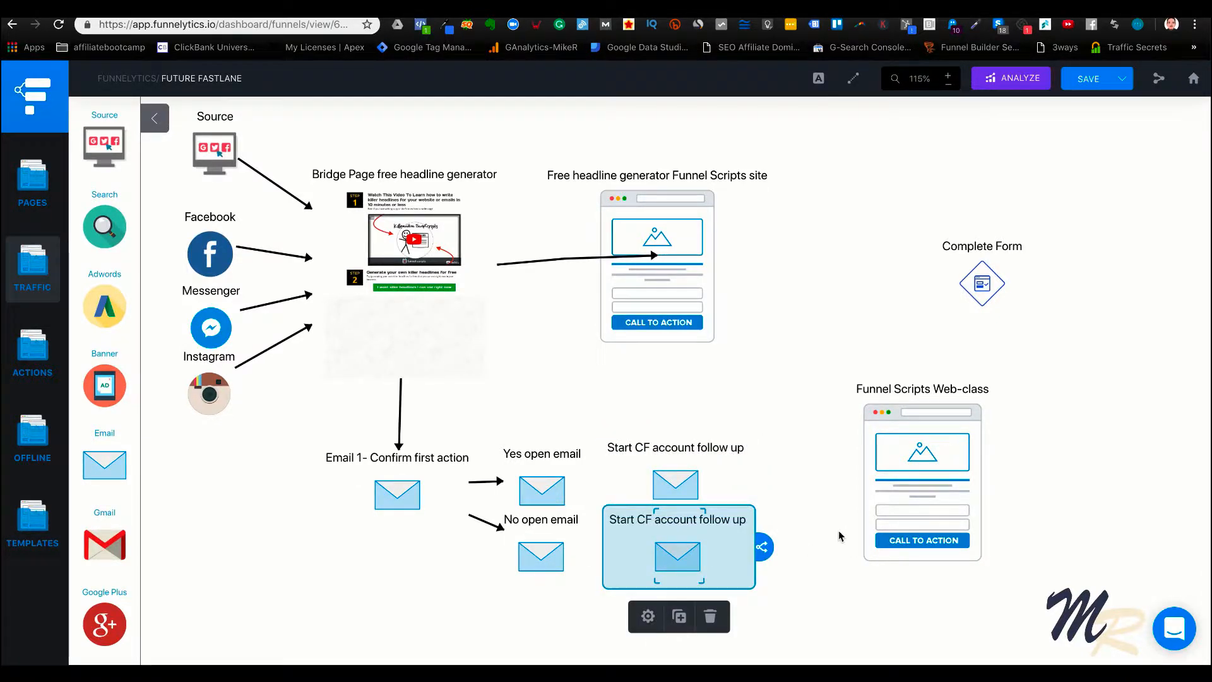
{"action": "left_click", "coordinate": [802, 411]}
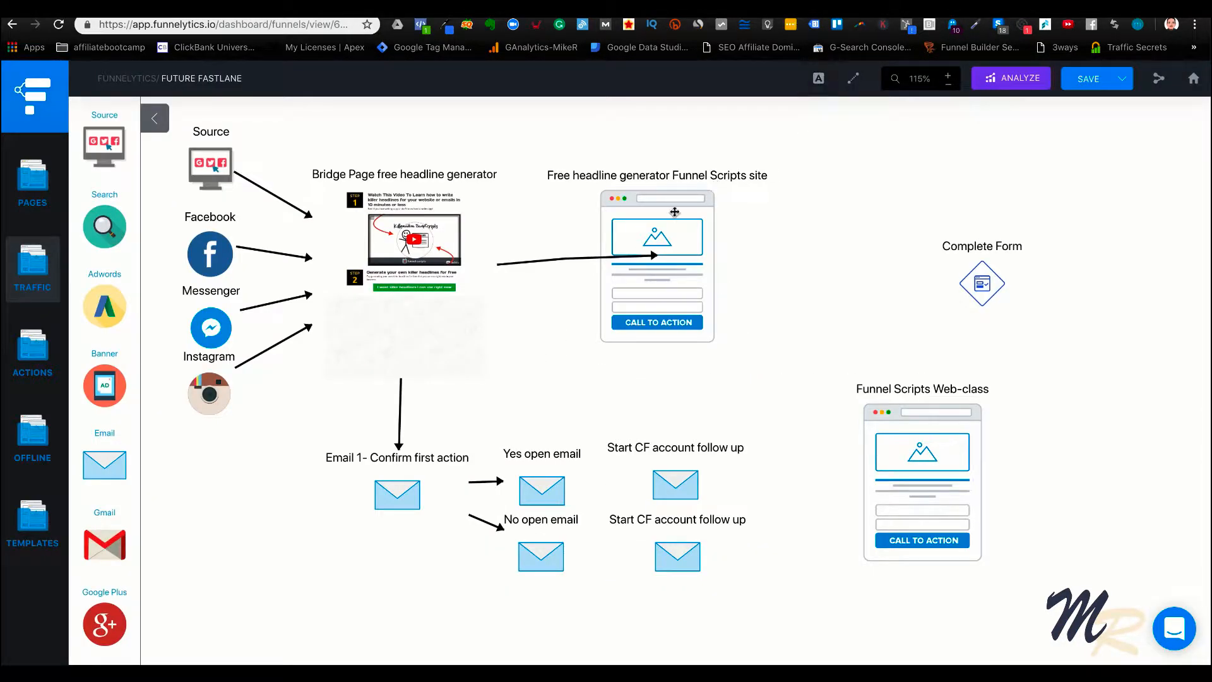
Lower the Source icon slightly and shift the Free headline generator page farther right of the bridge page
{"action": "left_click_drag", "start_coordinate": [674, 212], "coordinate": [700, 201]}
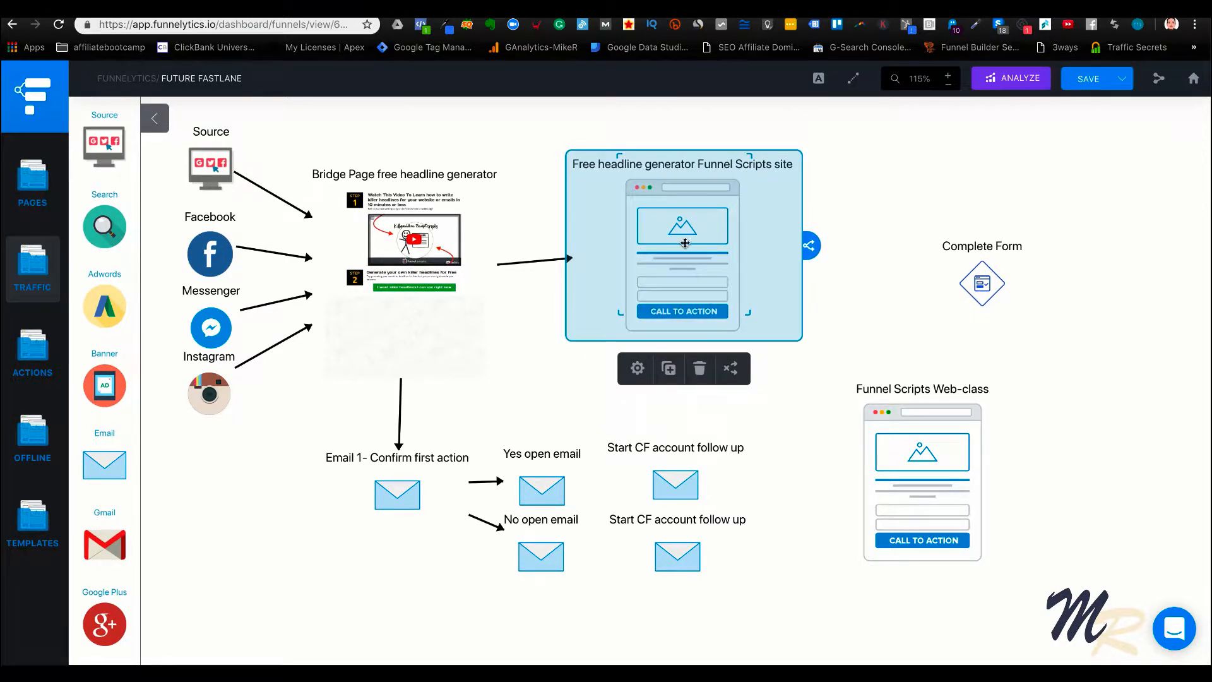
{"action": "left_click", "coordinate": [884, 200]}
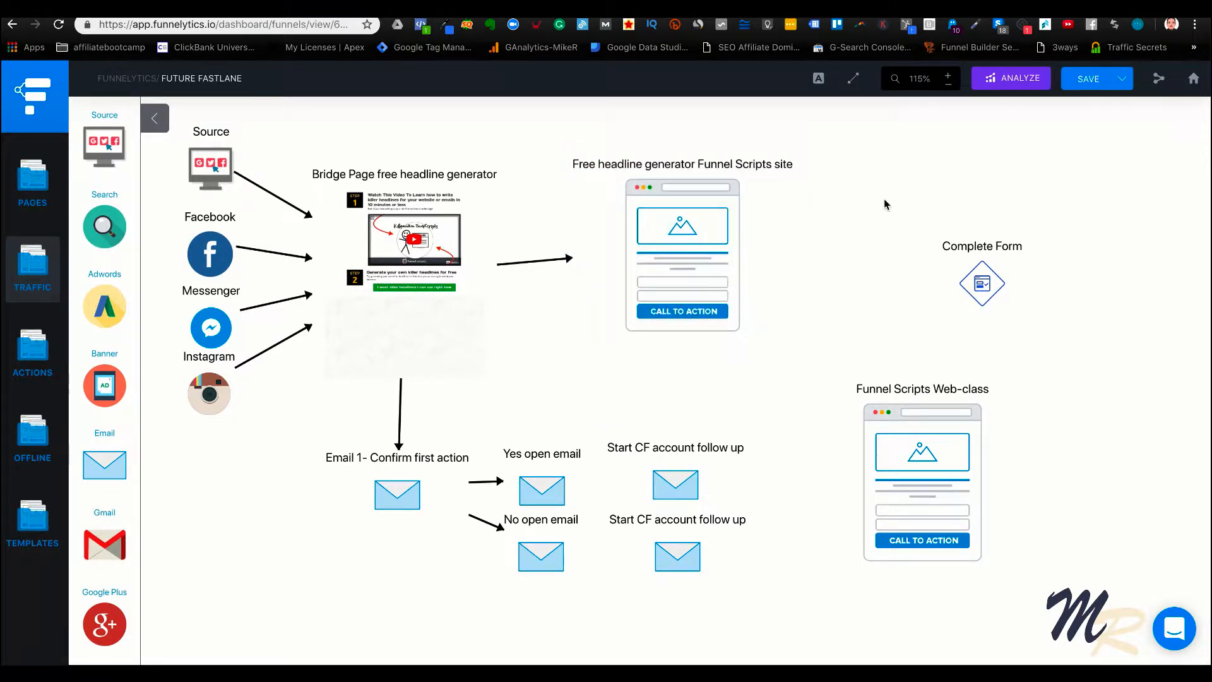
{"action": "left_click", "coordinate": [410, 242]}
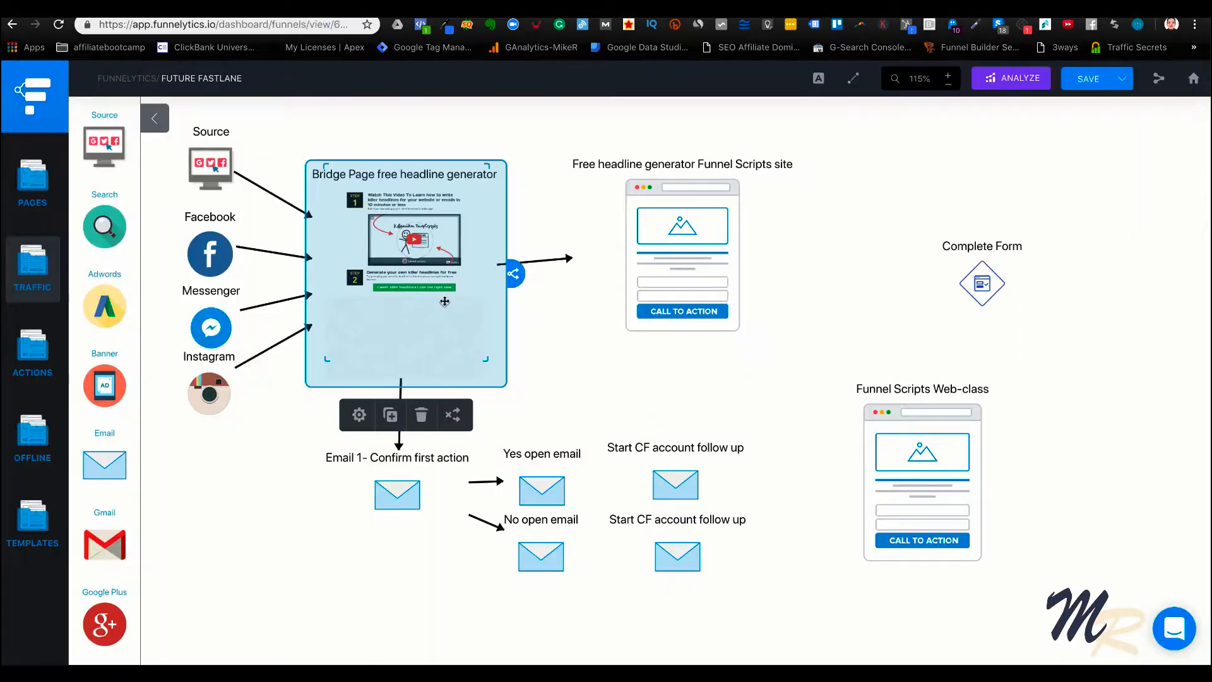
{"action": "left_click", "coordinate": [557, 418]}
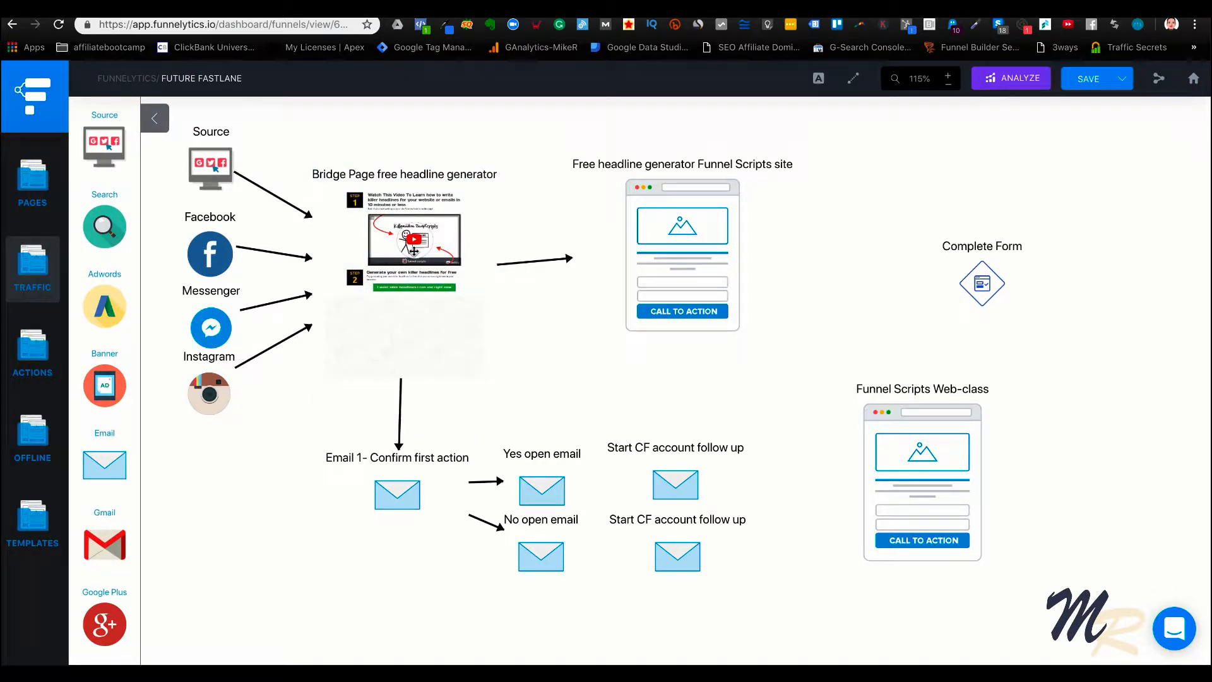
Move the Email 1- Confirm first action block left, away from the Yes open and No open emails
{"action": "left_click", "coordinate": [410, 487]}
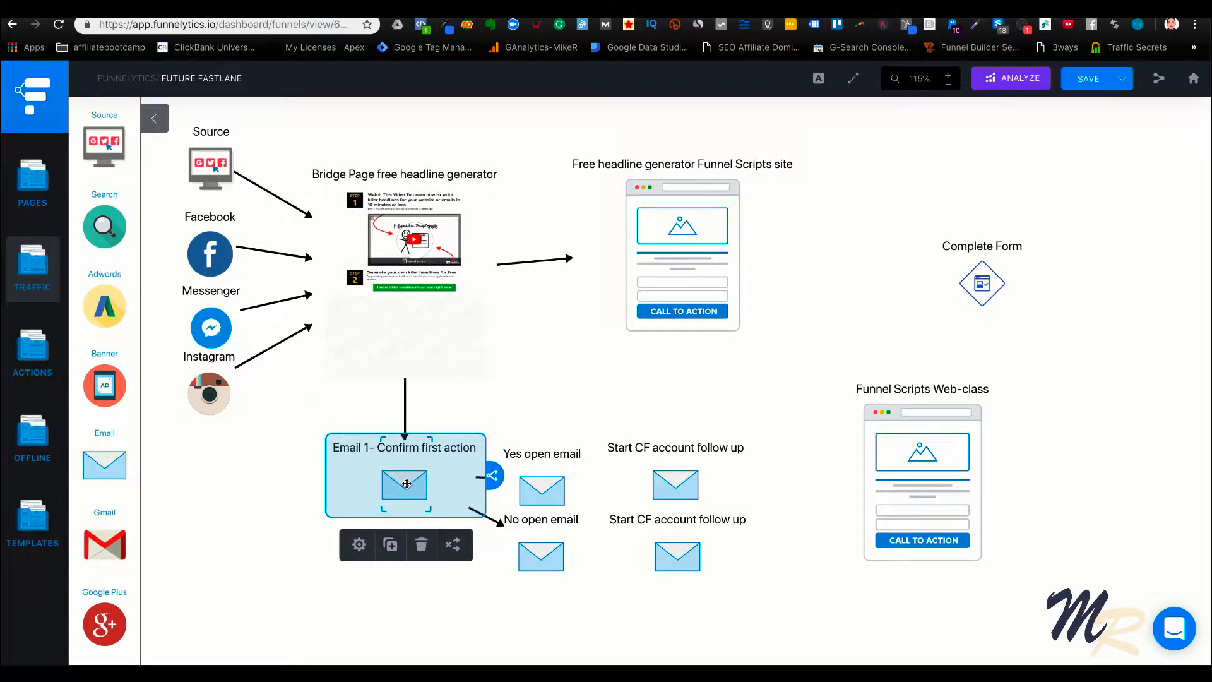
{"action": "left_click_drag", "start_coordinate": [407, 483], "coordinate": [353, 503]}
{"action": "left_click", "coordinate": [205, 485]}
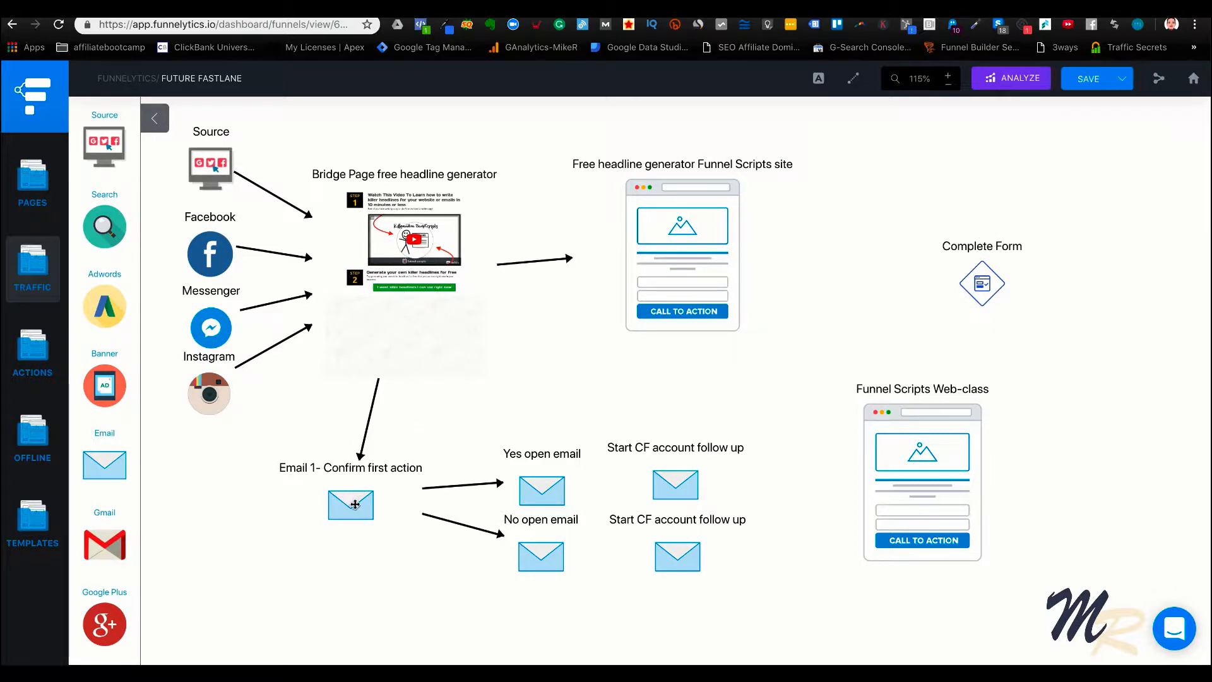
Spread the Yes open and No open emails apart vertically and bring both closer to Email 1
{"action": "left_click_drag", "start_coordinate": [512, 519], "coordinate": [514, 472]}
{"action": "left_click_drag", "start_coordinate": [541, 556], "coordinate": [503, 567]}
{"action": "left_click_drag", "start_coordinate": [504, 448], "coordinate": [500, 450]}
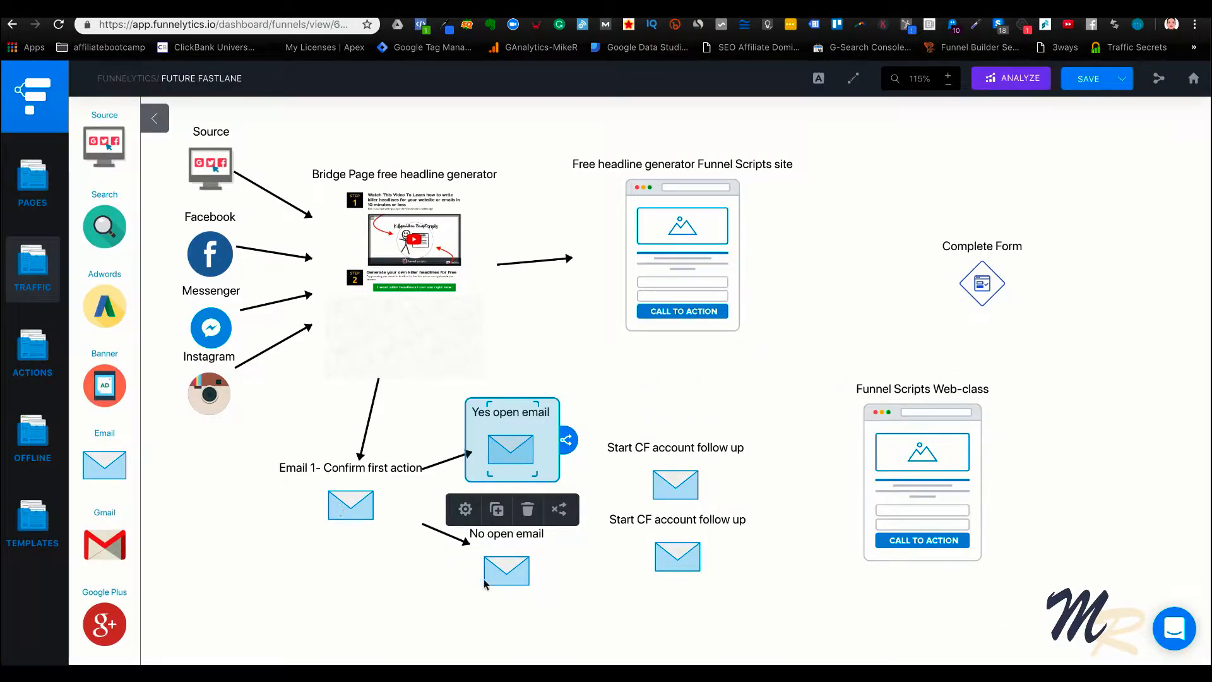
{"action": "left_click", "coordinate": [506, 565]}
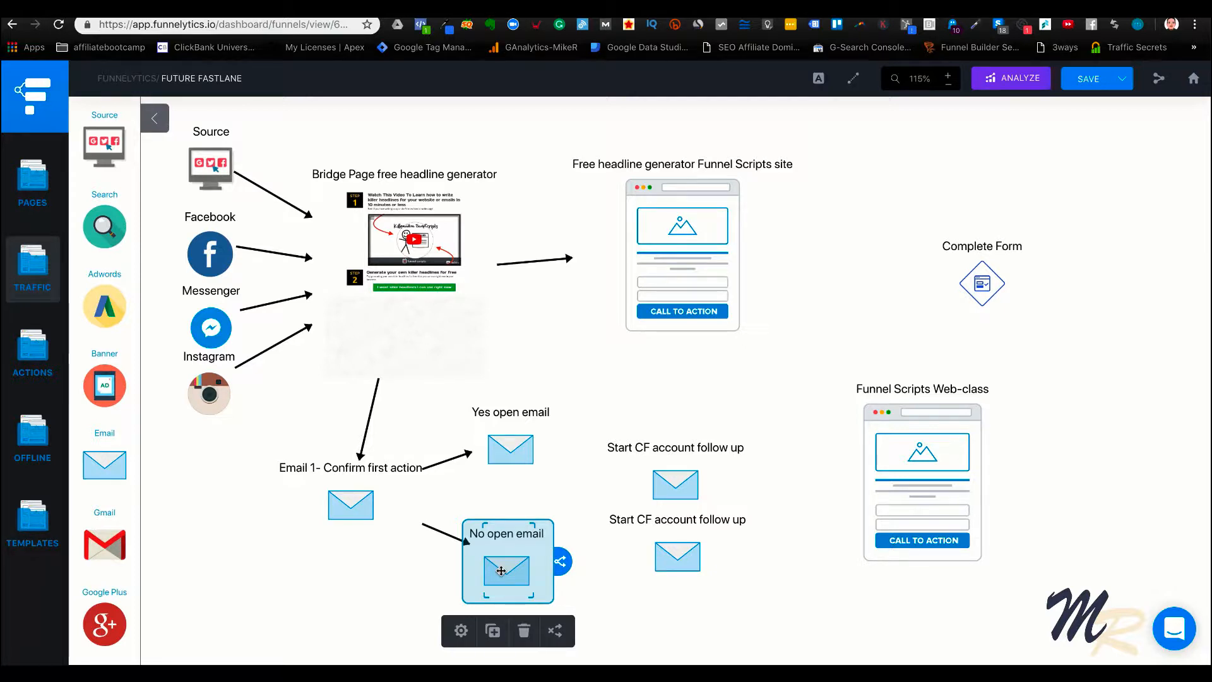
{"action": "left_click_drag", "start_coordinate": [509, 450], "coordinate": [503, 443]}
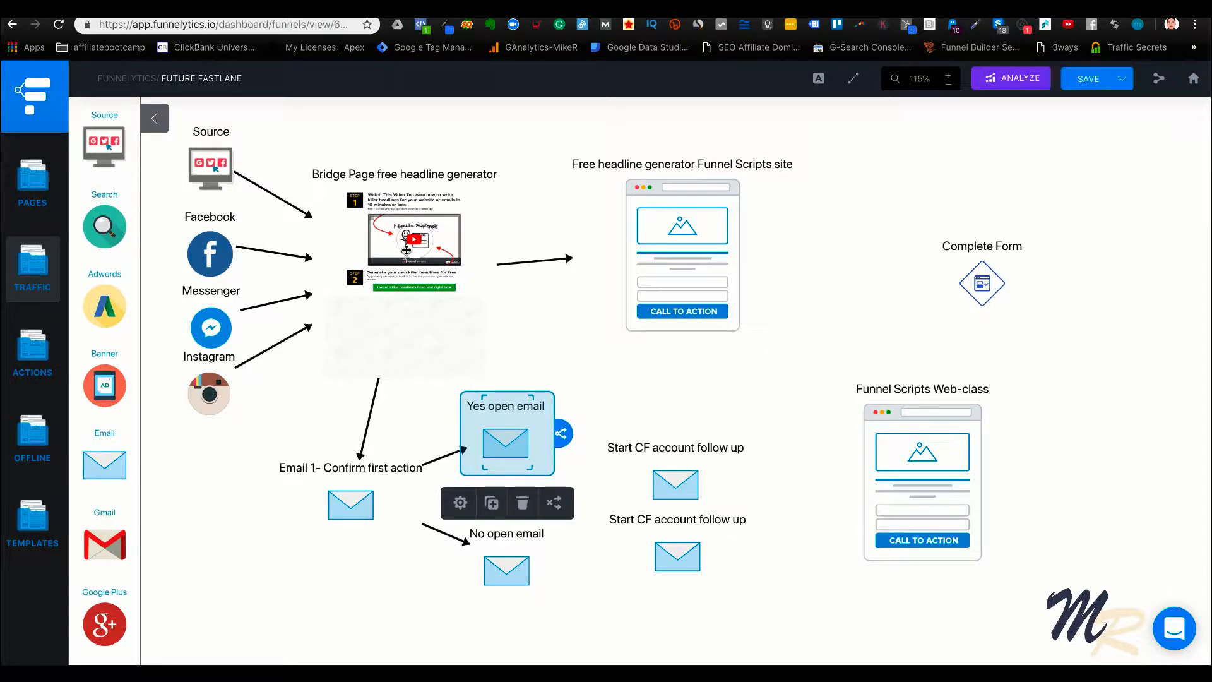
Move the two Start CF account follow up emails apart so each lines up with the Yes open or No open email
{"action": "left_click", "coordinate": [346, 503]}
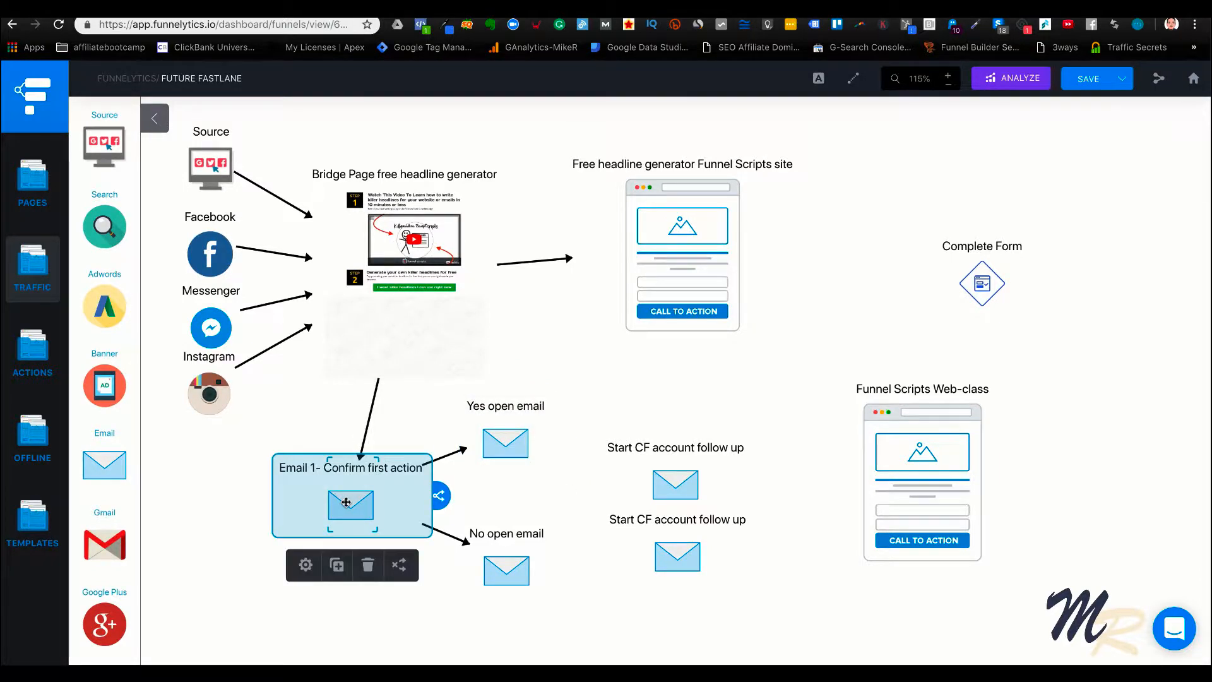
{"action": "left_click", "coordinate": [506, 453]}
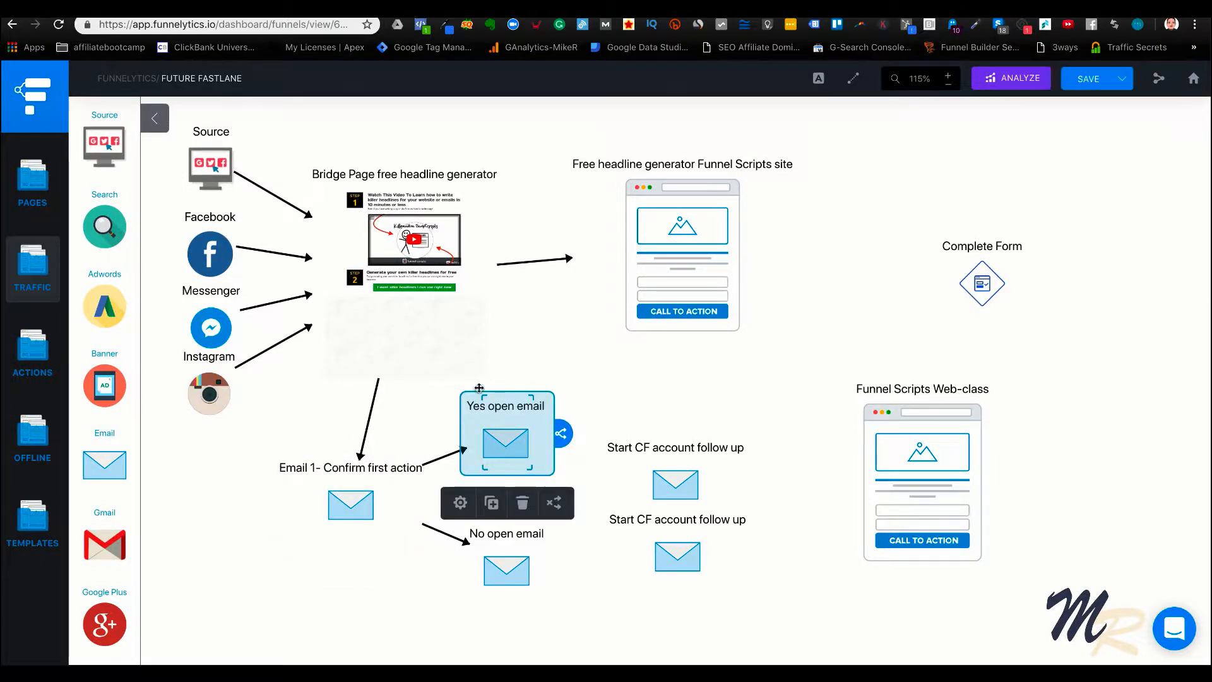
{"action": "left_click_drag", "start_coordinate": [678, 479], "coordinate": [682, 430]}
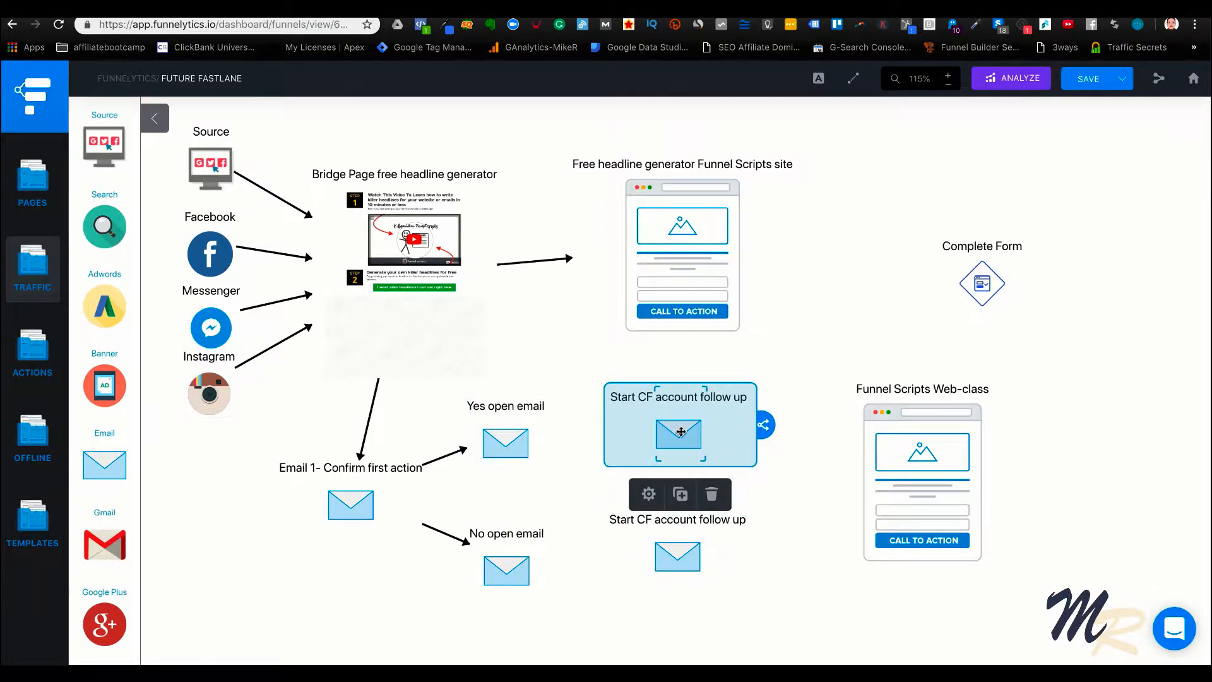
{"action": "left_click_drag", "start_coordinate": [652, 555], "coordinate": [653, 568]}
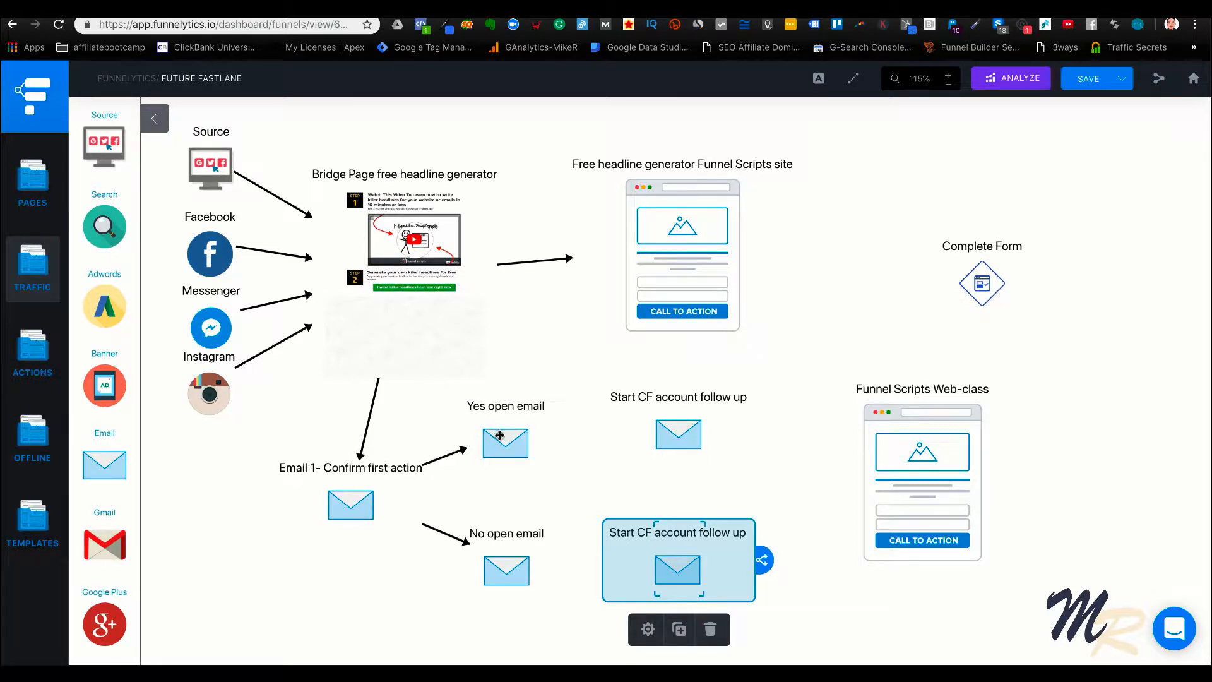
{"action": "mouse_move", "coordinate": [450, 463]}
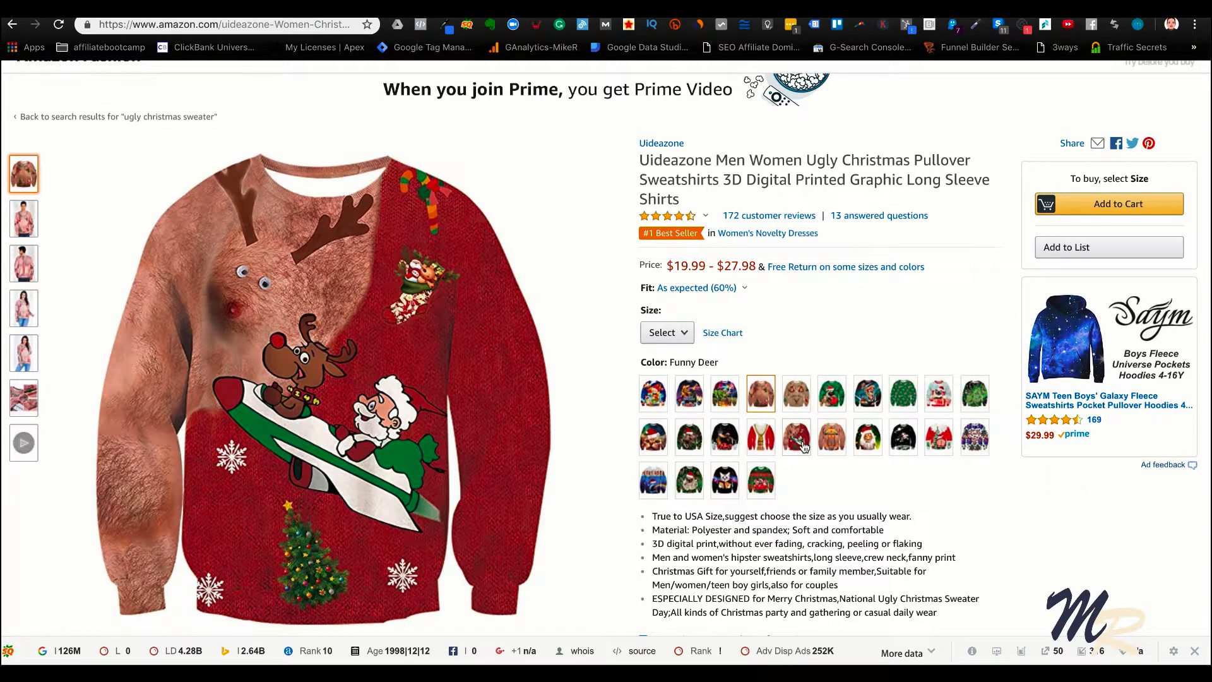
Show the red reindeer sweater variant on the Amazon product page and examine its magnified picture
{"action": "left_click", "coordinate": [799, 445]}
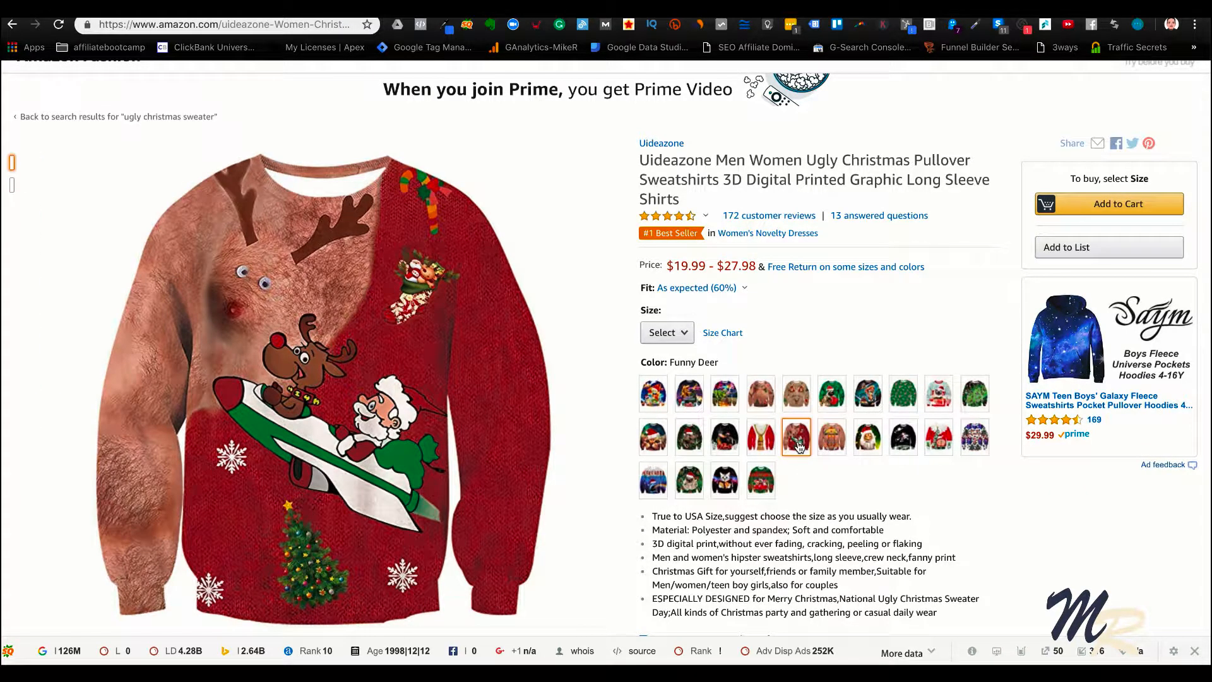
{"action": "mouse_move", "coordinate": [301, 366]}
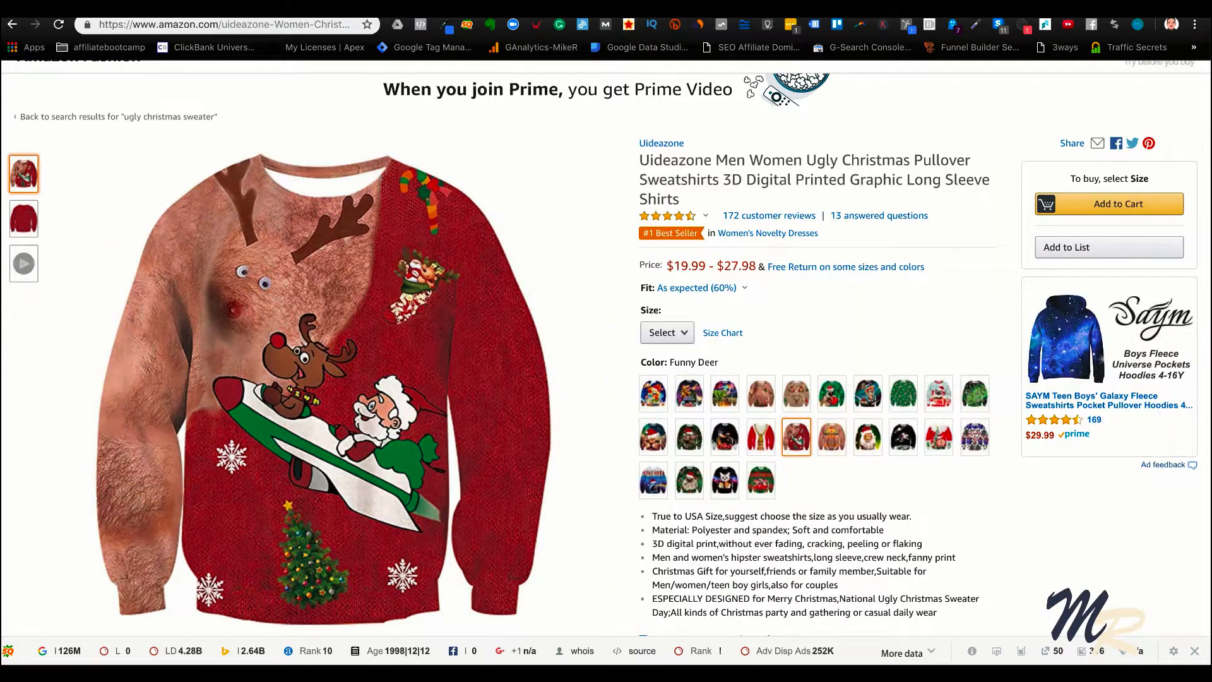
Switch to Funnelytics and move the upper Start CF account follow up email closer to the Yes open email
{"action": "left_click", "coordinate": [783, 9]}
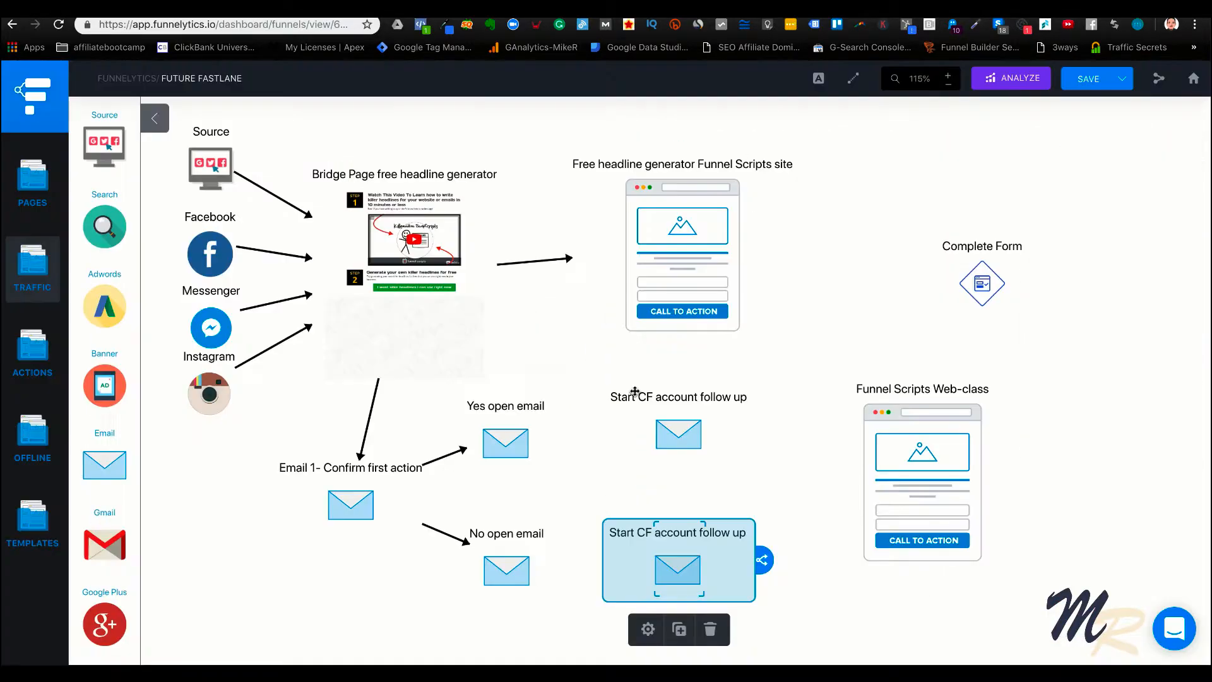
{"action": "left_click", "coordinate": [525, 438]}
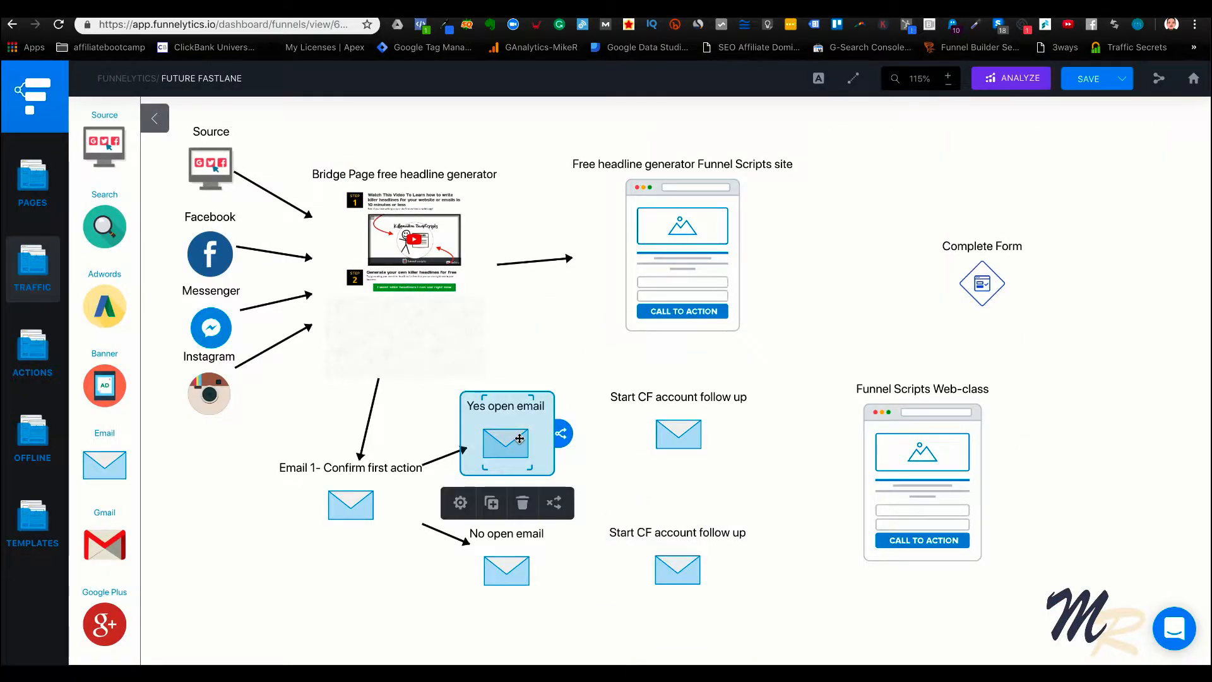
{"action": "left_click_drag", "start_coordinate": [697, 435], "coordinate": [669, 445]}
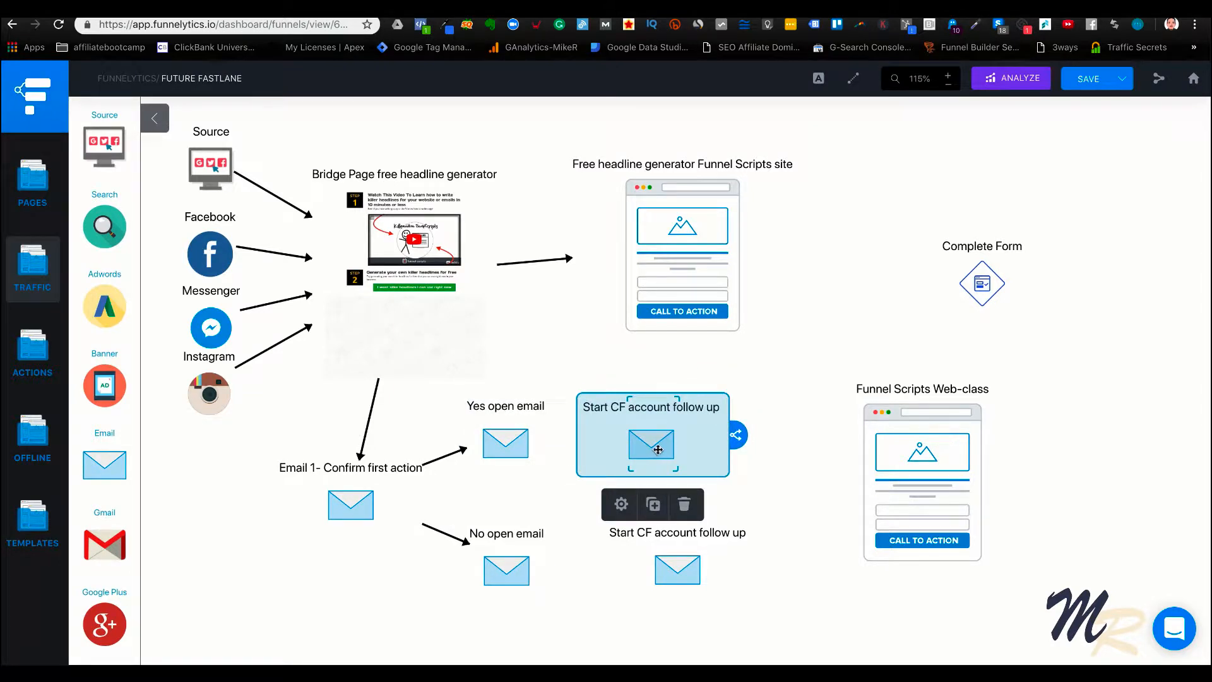
Rename the upper Start CF account follow up email as "Ugly sweater number 2"
{"action": "left_click", "coordinate": [621, 503]}
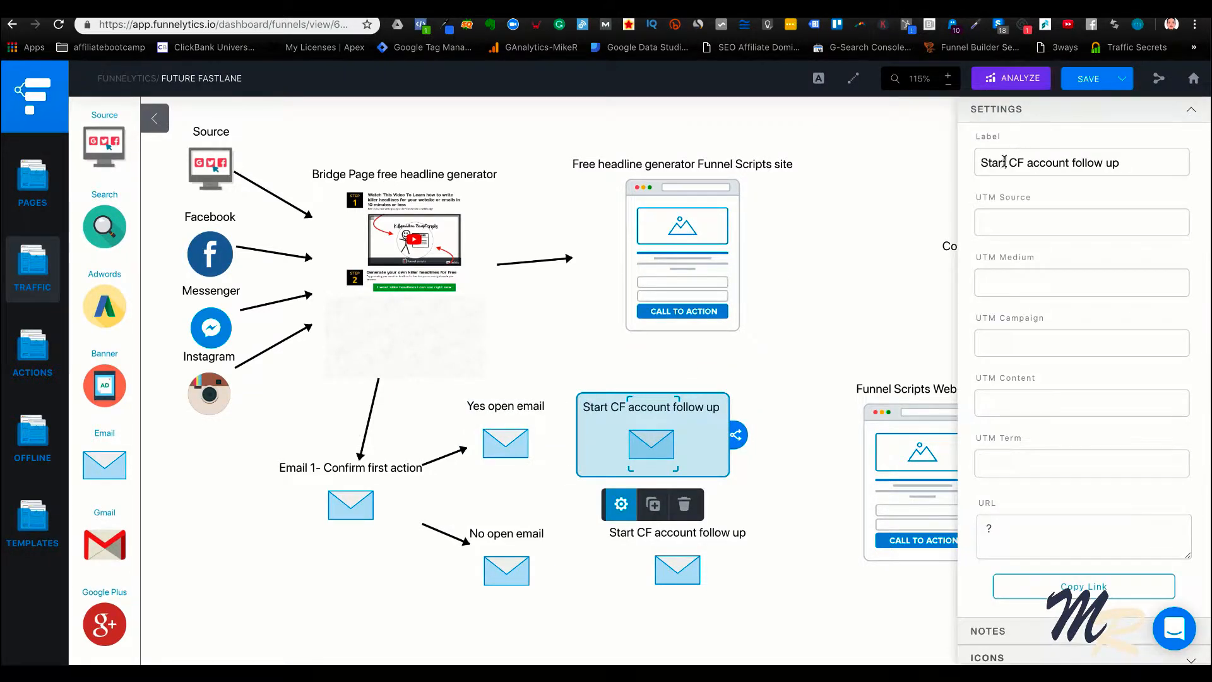
{"action": "triple_click", "coordinate": [1003, 161]}
{"action": "type", "text": "Ugly "}
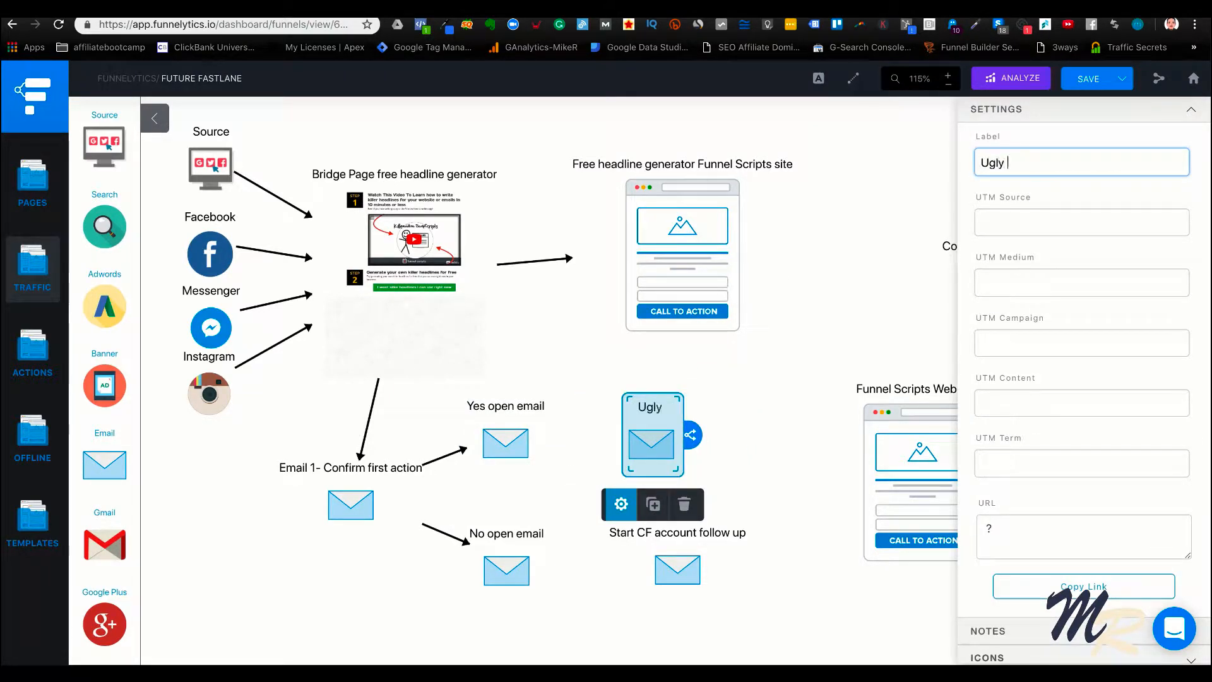
{"action": "type", "text": "sweater"}
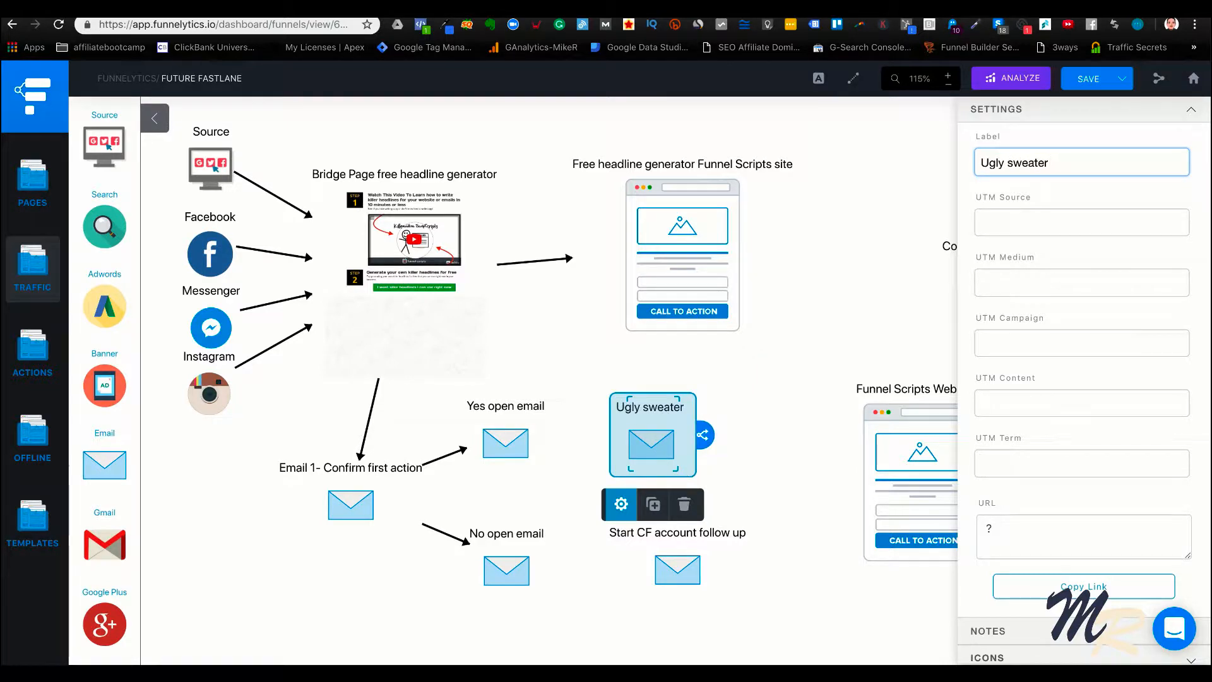
{"action": "type", "text": " number 2"}
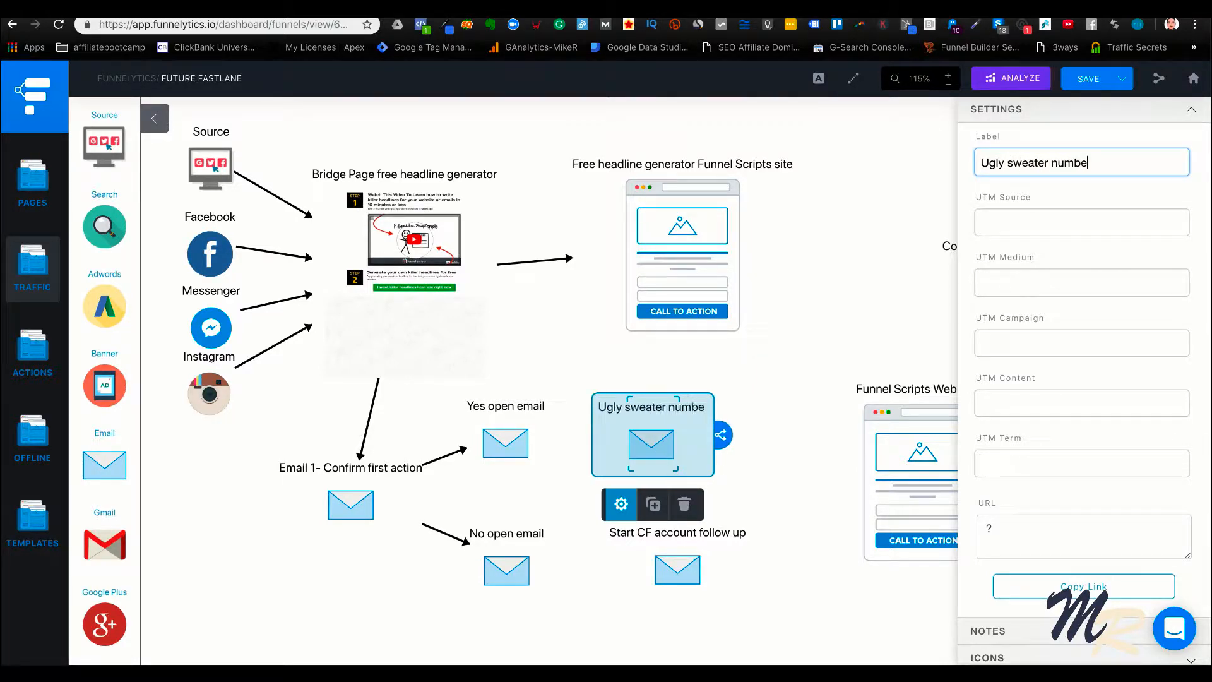
{"action": "left_click", "coordinate": [842, 285]}
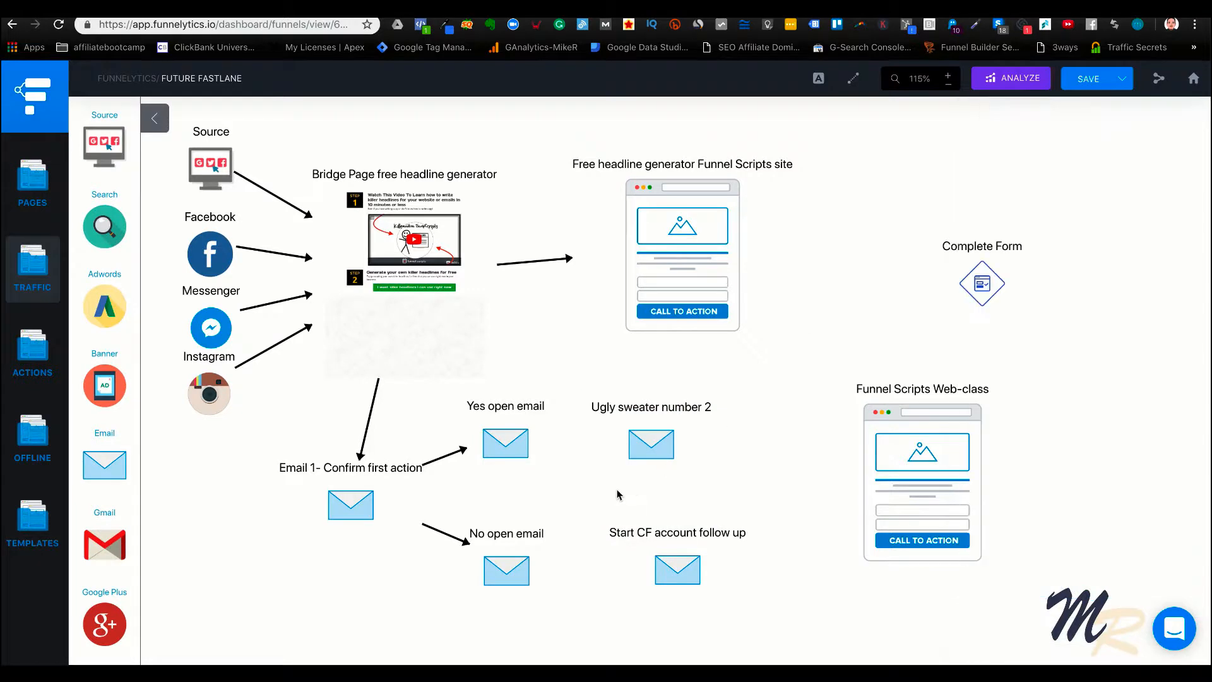
Adjust the position of the Ugly sweater number 2 email and link the Yes open email to it with an arrow
{"action": "left_click_drag", "start_coordinate": [655, 452], "coordinate": [638, 450]}
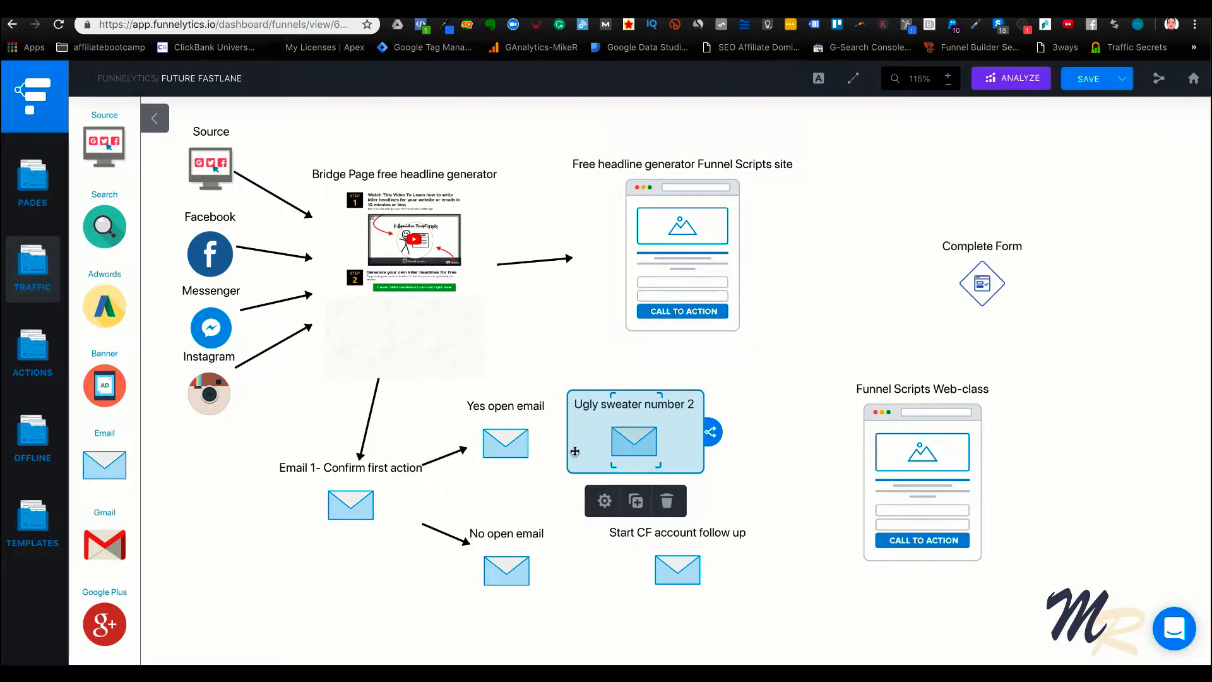
{"action": "left_click", "coordinate": [542, 445]}
{"action": "left_click_drag", "start_coordinate": [561, 433], "coordinate": [643, 440]}
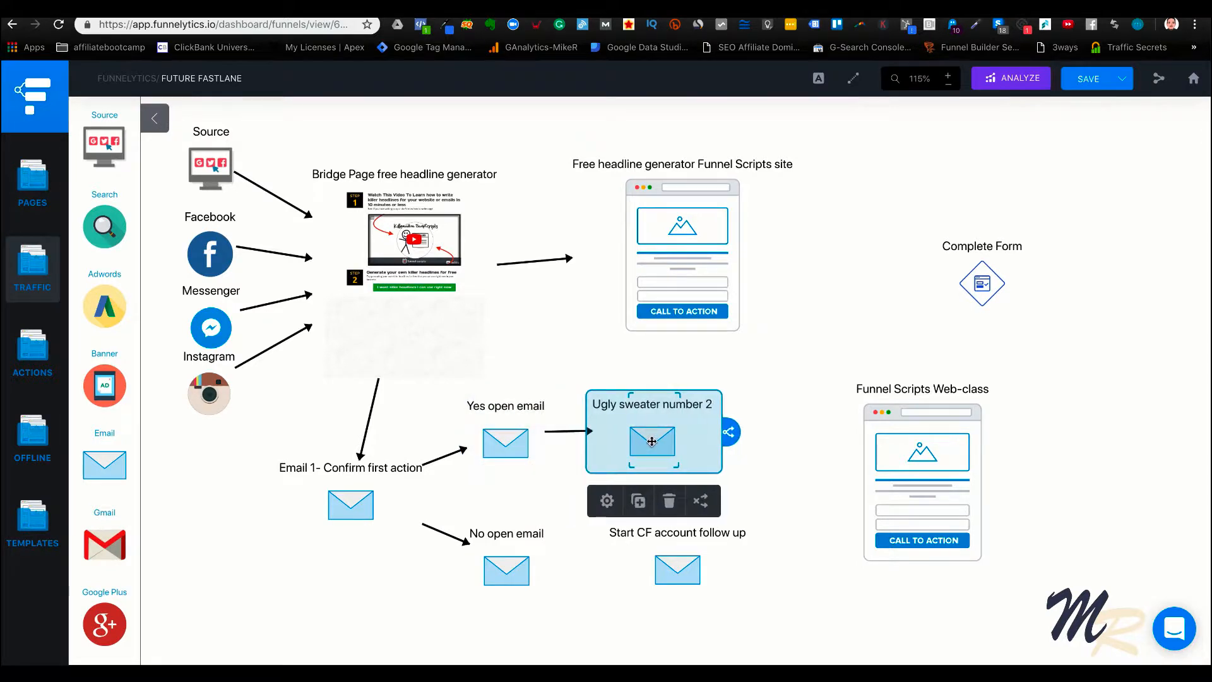
{"action": "left_click", "coordinate": [790, 385]}
Link the Ugly sweater number 2 email to the Free headline generator Funnel Scripts site page with an arrow
{"action": "left_click", "coordinate": [658, 433]}
{"action": "left_click_drag", "start_coordinate": [729, 431], "coordinate": [681, 315]}
{"action": "left_click_drag", "start_coordinate": [727, 427], "coordinate": [666, 275]}
{"action": "left_click", "coordinate": [724, 158]}
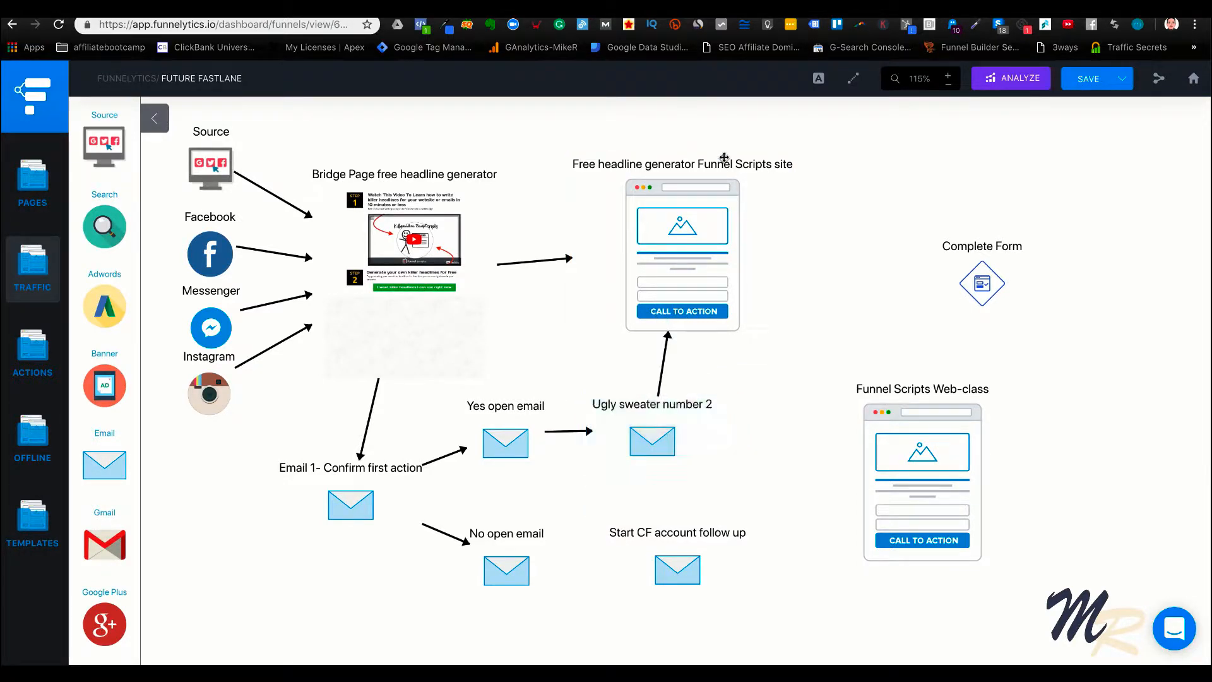
Rename the Free headline generator Funnel Scripts site page as "Amazon"
{"action": "left_click", "coordinate": [688, 240]}
{"action": "left_click", "coordinate": [637, 368]}
{"action": "triple_click", "coordinate": [1006, 164]}
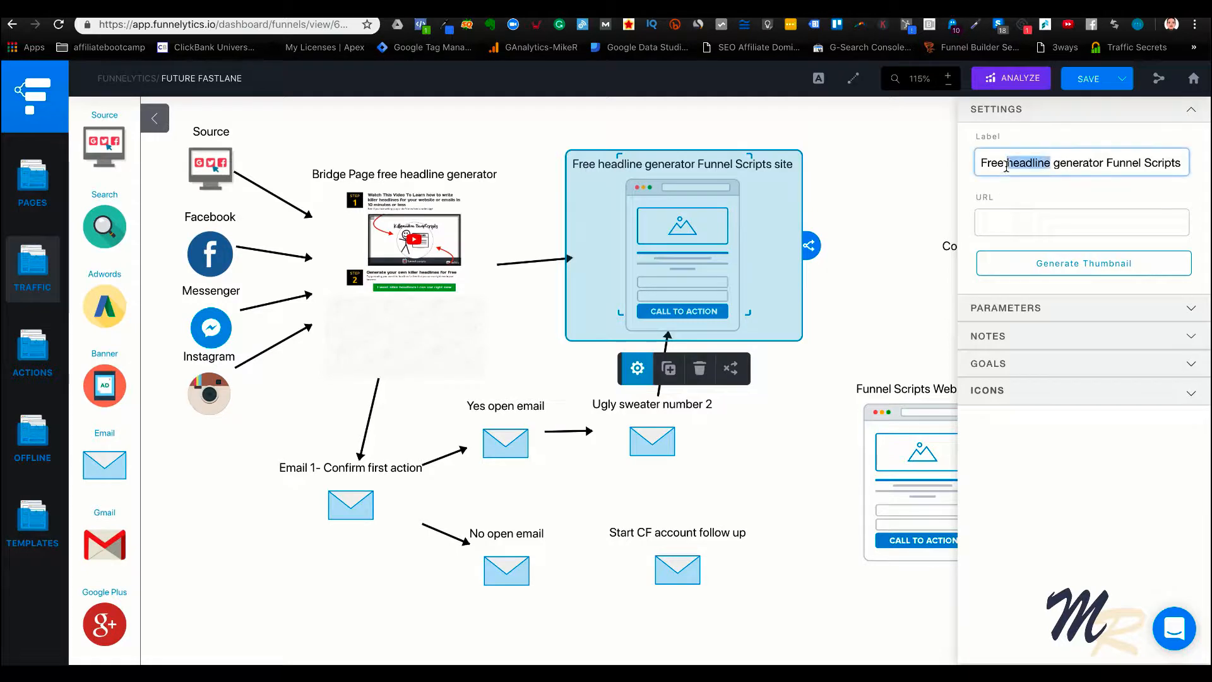
{"action": "type", "text": "Amazon"}
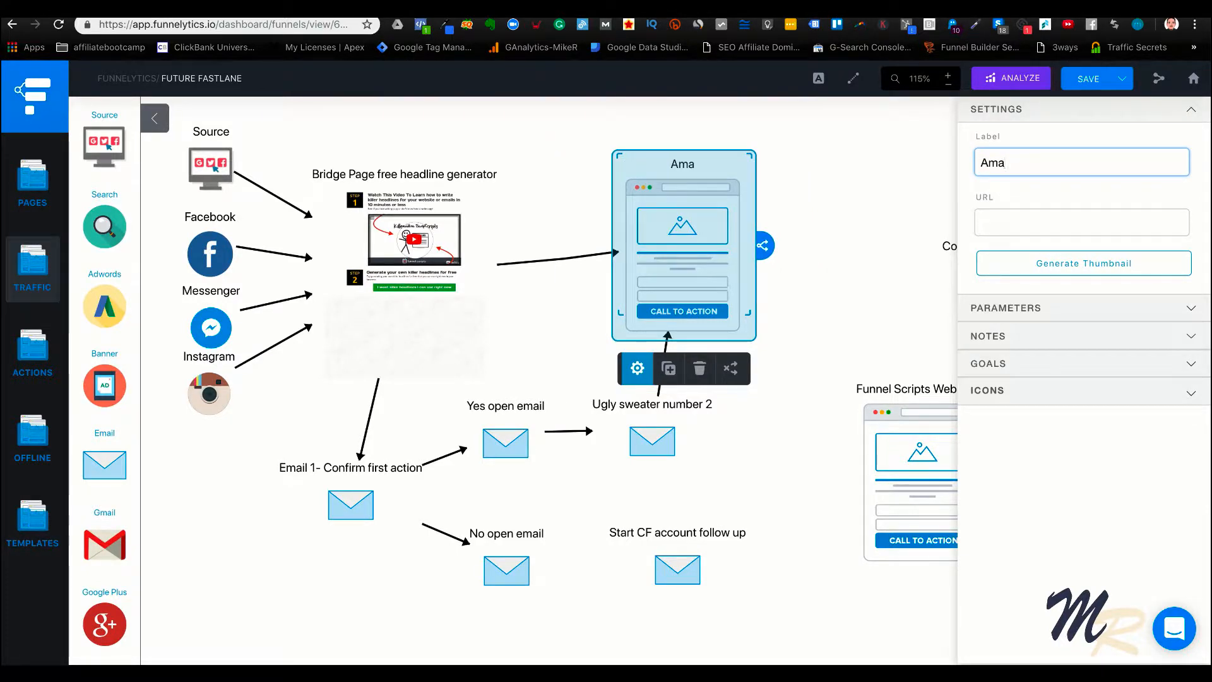
{"action": "left_click", "coordinate": [912, 234]}
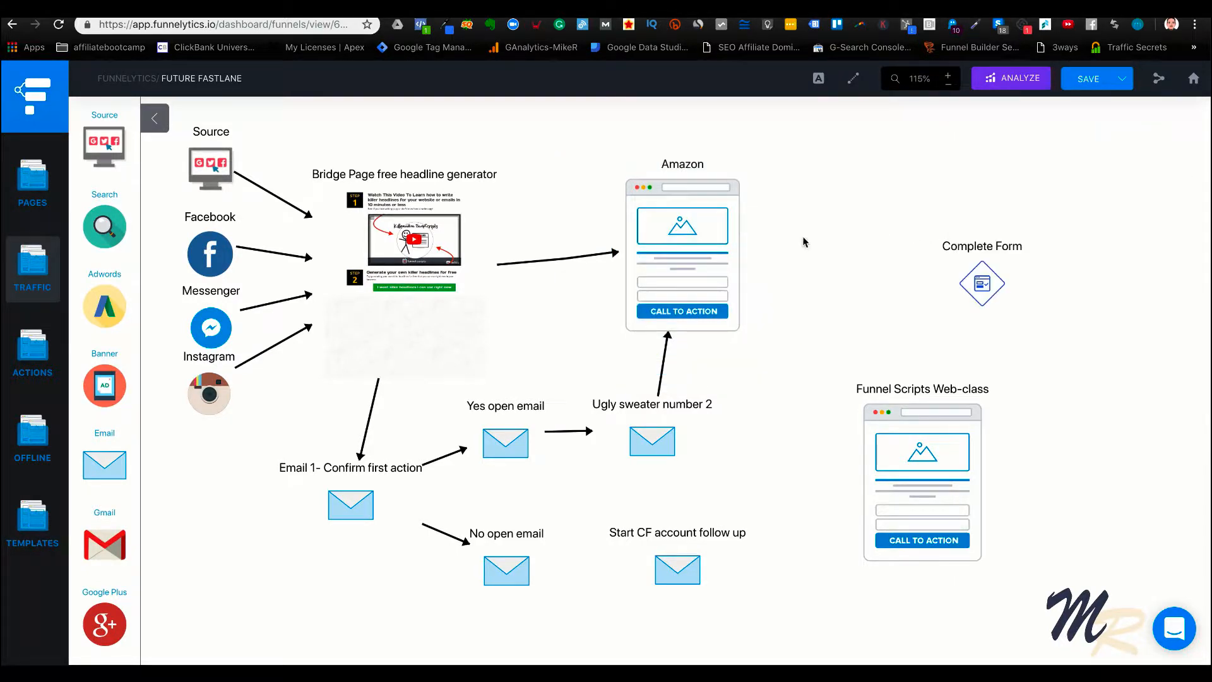
Change the label of the Complete Form action to "Cash Money"
{"action": "left_click", "coordinate": [977, 270]}
{"action": "left_click", "coordinate": [951, 342]}
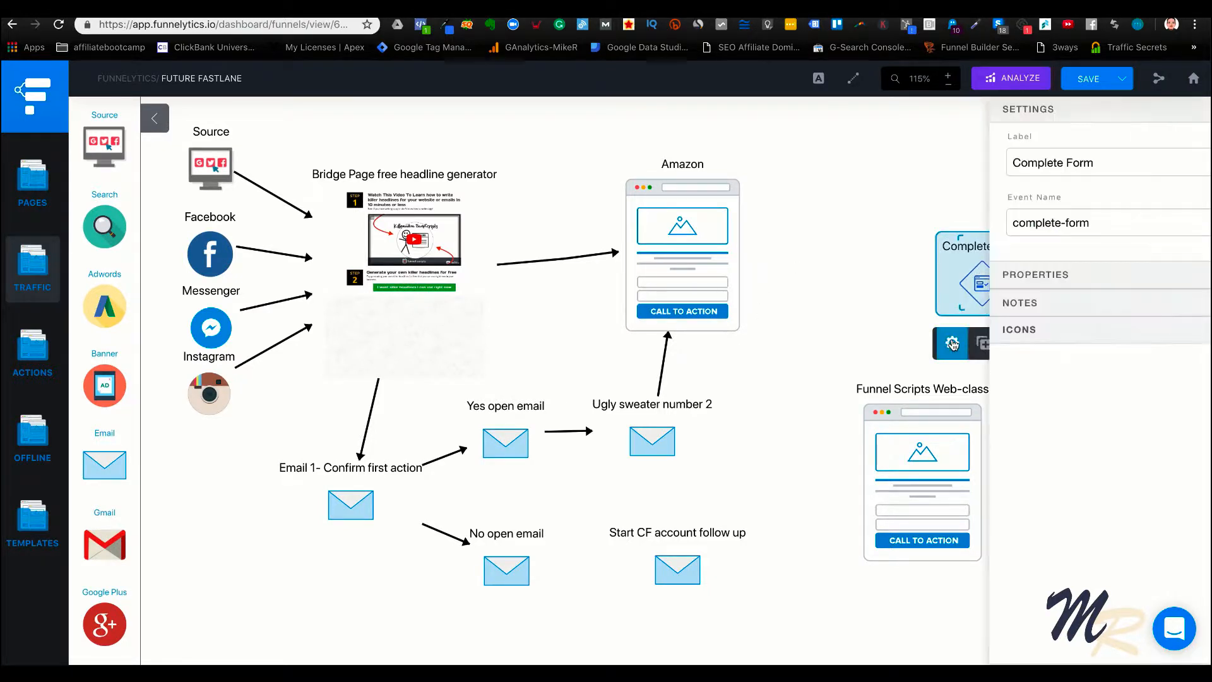
{"action": "triple_click", "coordinate": [1029, 162]}
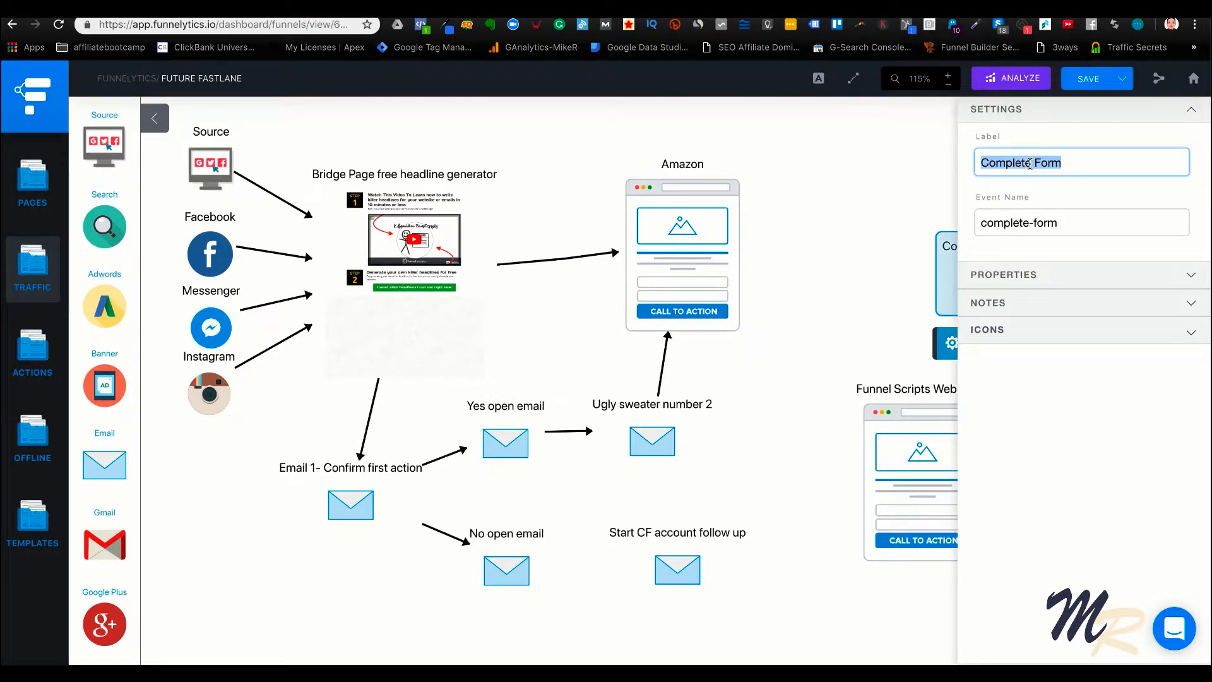
{"action": "type", "text": "Cash Money"}
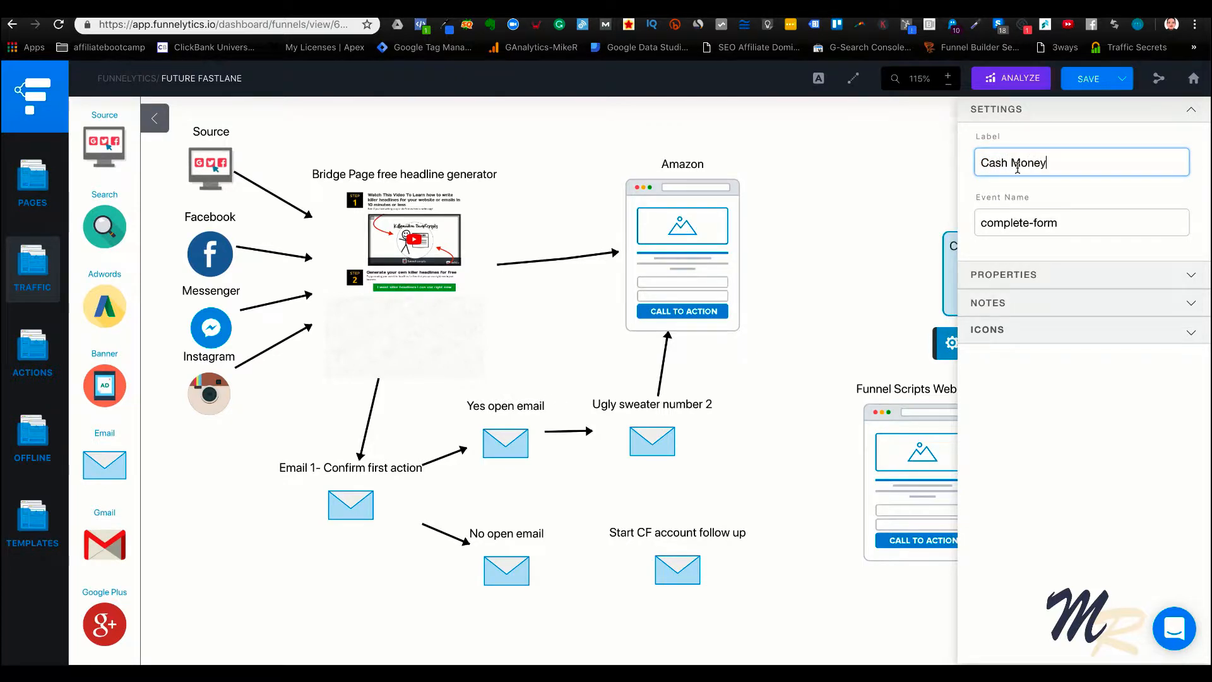
{"action": "key", "text": "Return"}
Move the Cash Money action up and closer to the Amazon page, and link Amazon to it with an arrow
{"action": "left_click_drag", "start_coordinate": [970, 277], "coordinate": [895, 234]}
{"action": "left_click", "coordinate": [750, 251]}
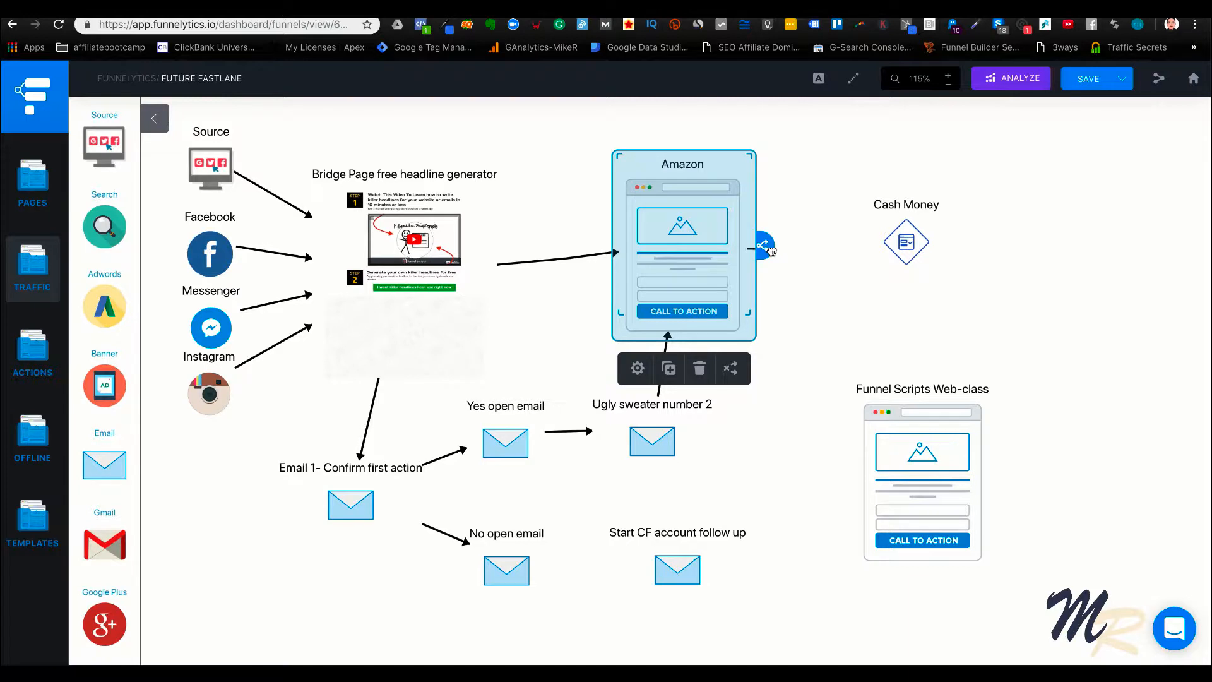
{"action": "left_click_drag", "start_coordinate": [764, 245], "coordinate": [914, 246]}
{"action": "left_click", "coordinate": [1029, 299]}
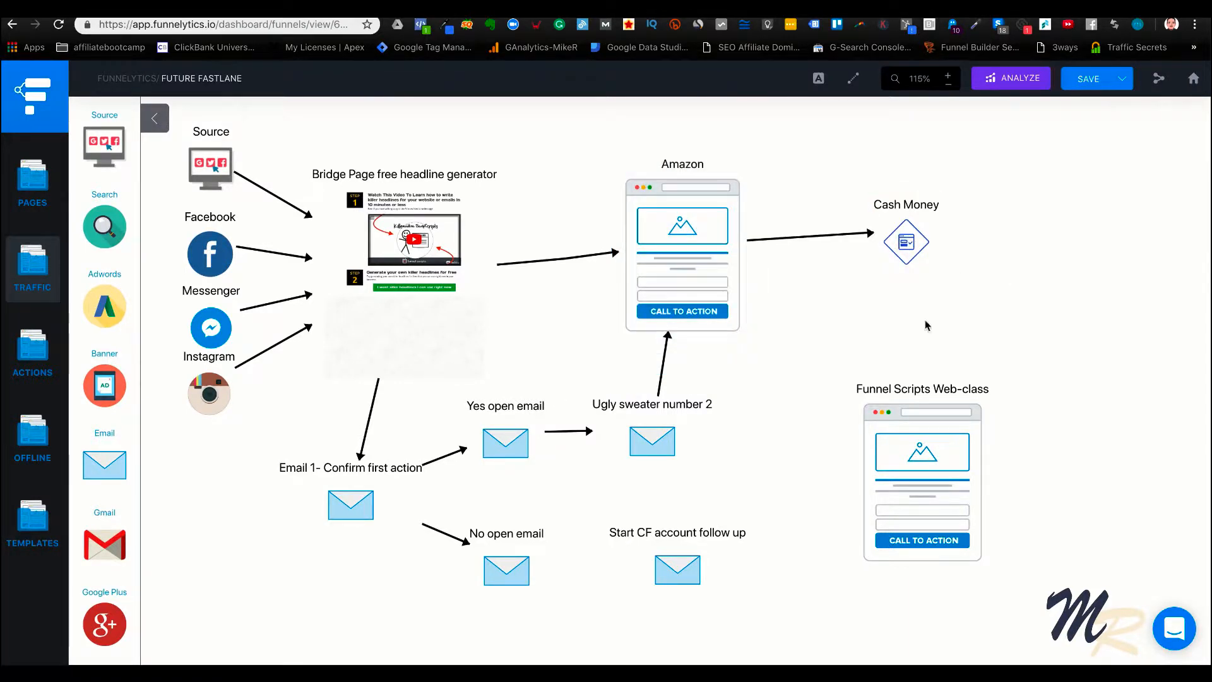
Delete the Funnel Scripts Web-class page from the funnel map
{"action": "left_click", "coordinate": [897, 443]}
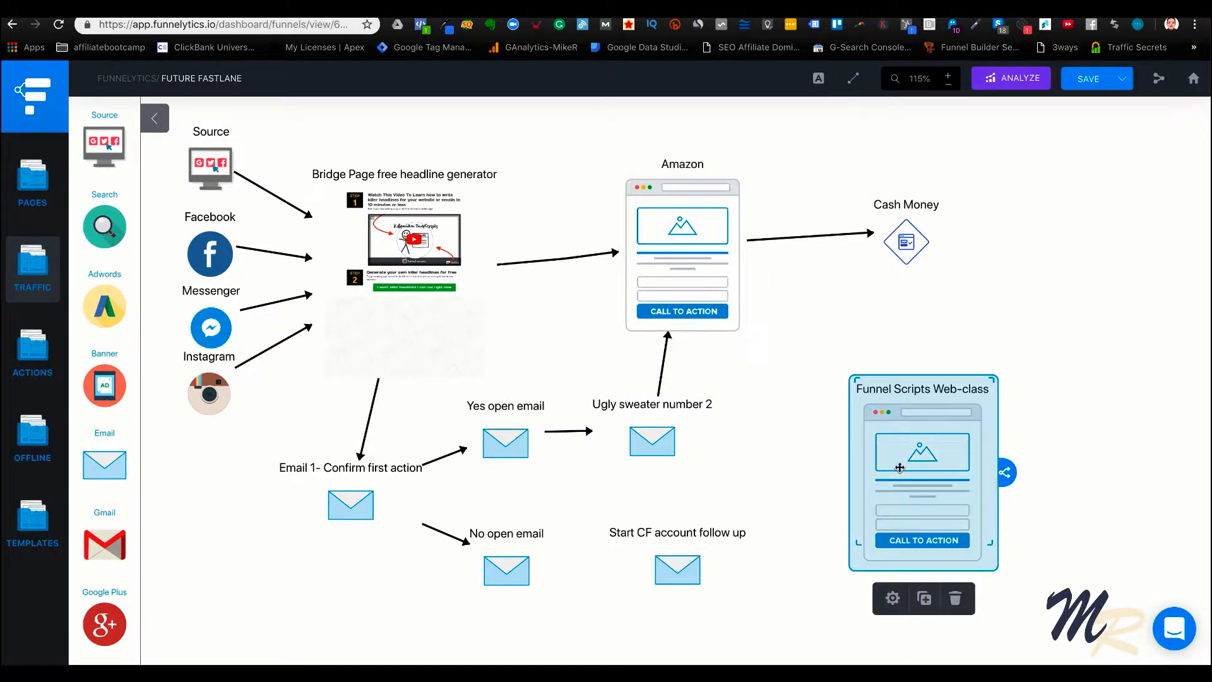
{"action": "left_click", "coordinate": [956, 600]}
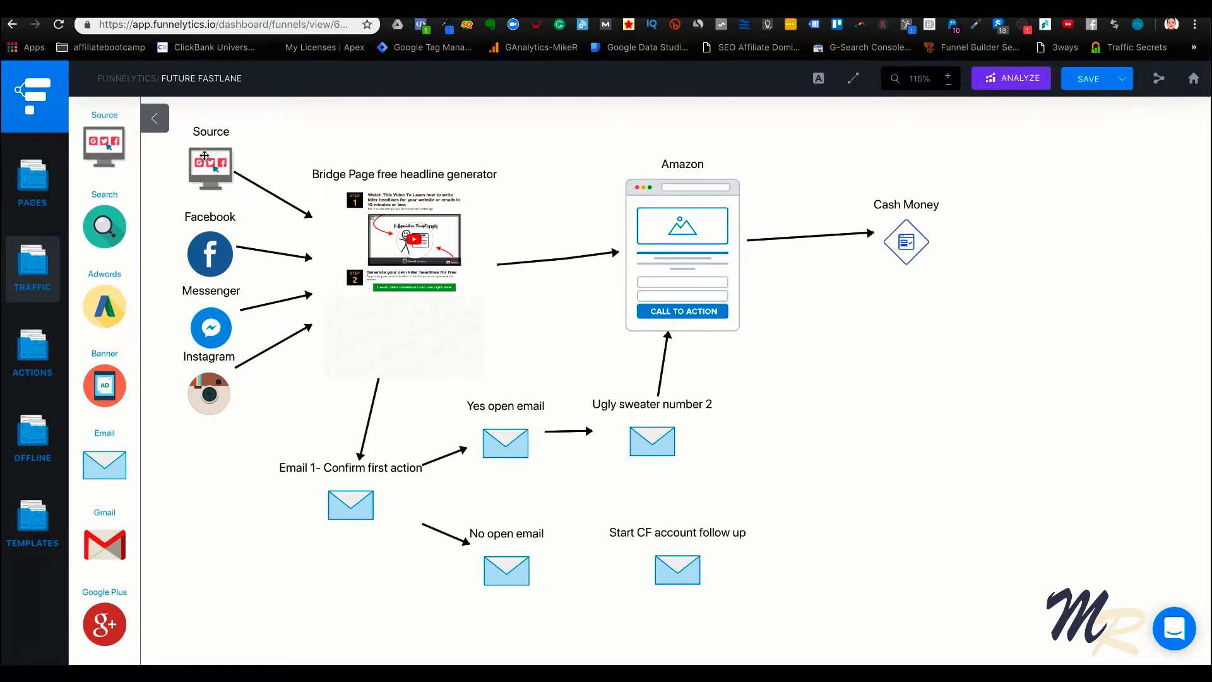
{"action": "left_click_drag", "start_coordinate": [412, 243], "coordinate": [475, 226]}
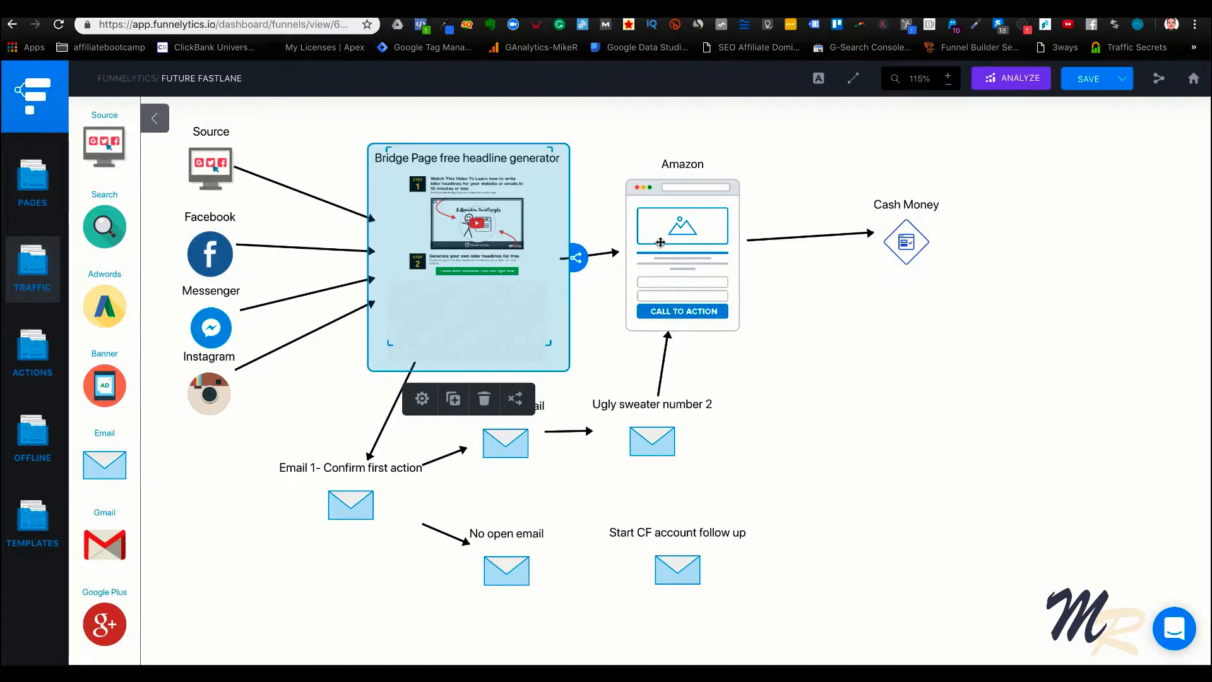
Switch to ClickFunnels and open the 10x Secrets launch funnel's page in the editor
{"action": "mouse_move", "coordinate": [660, 242]}
{"action": "left_mouse_down"}
{"action": "mouse_move", "coordinate": [693, 242]}
{"action": "mouse_move", "coordinate": [681, 238]}
{"action": "left_mouse_up"}
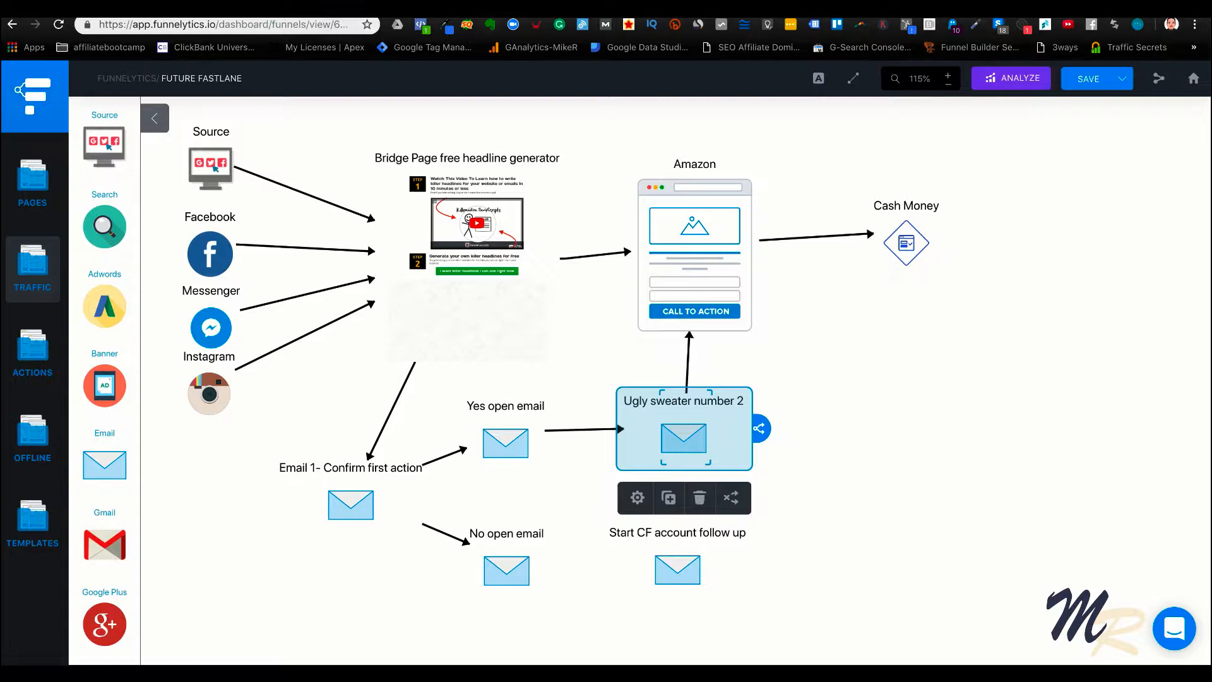
{"action": "key", "text": "ctrl+Tab"}
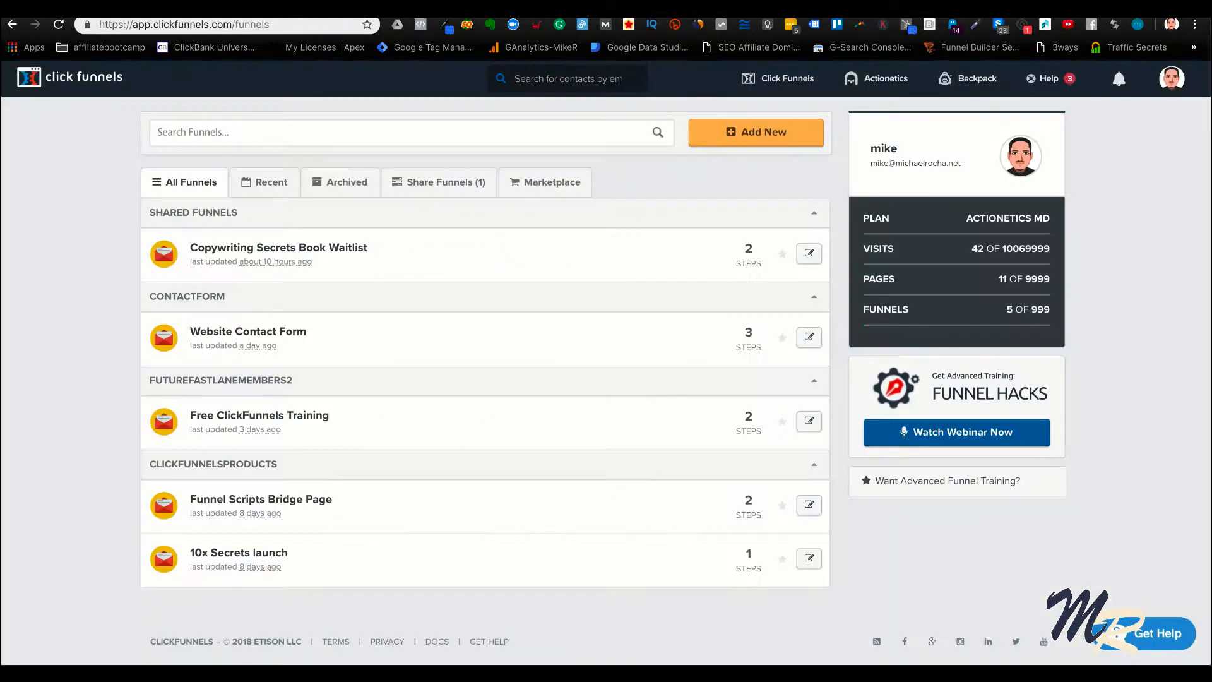
{"action": "left_click", "coordinate": [272, 561]}
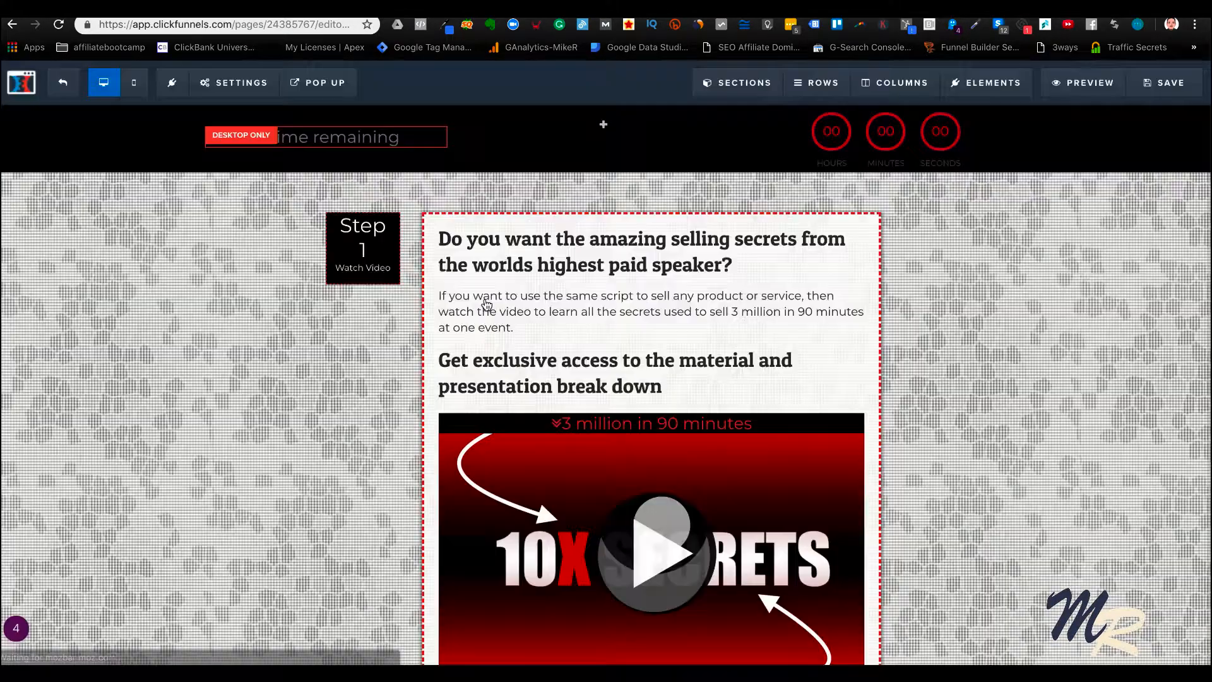
Set headline "Christmas is right around the corner do you have your ugly sweater handy?", paragraph "If you don't check out his nipple? Just kidding not really real."
{"action": "scroll", "coordinate": [735, 327], "scroll_direction": "down", "scroll_amount": 1}
{"action": "scroll", "coordinate": [734, 327], "scroll_direction": "up", "scroll_amount": 1}
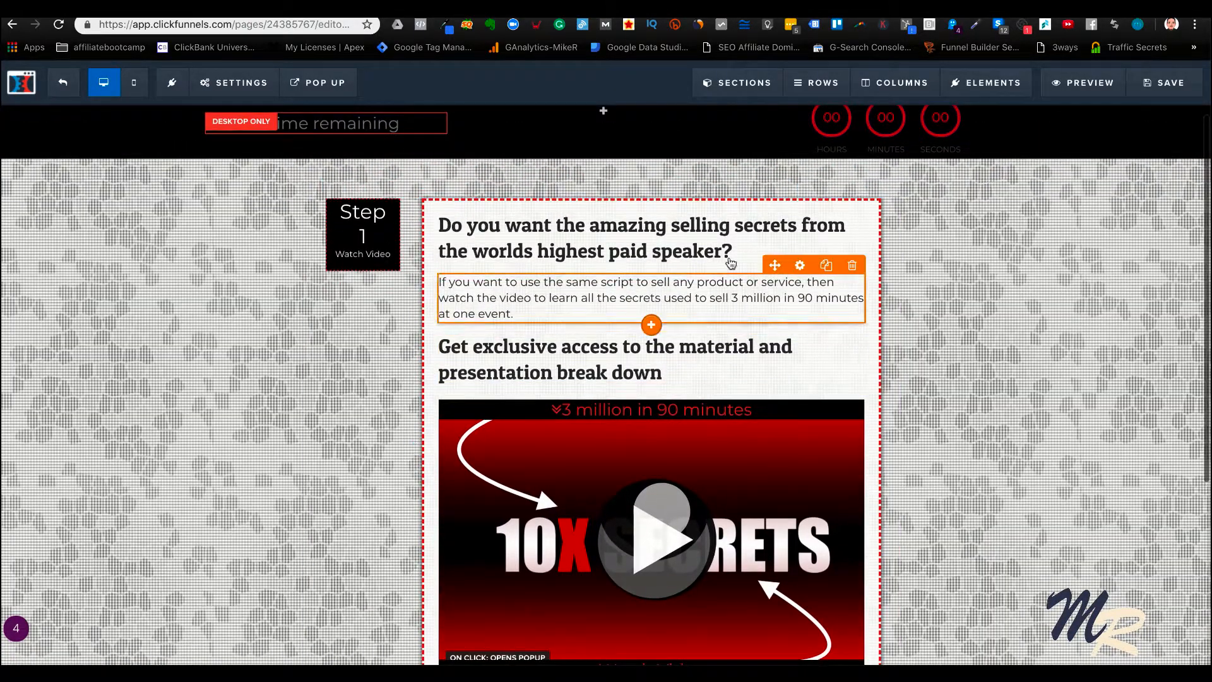
{"action": "type", "text": "ch"}
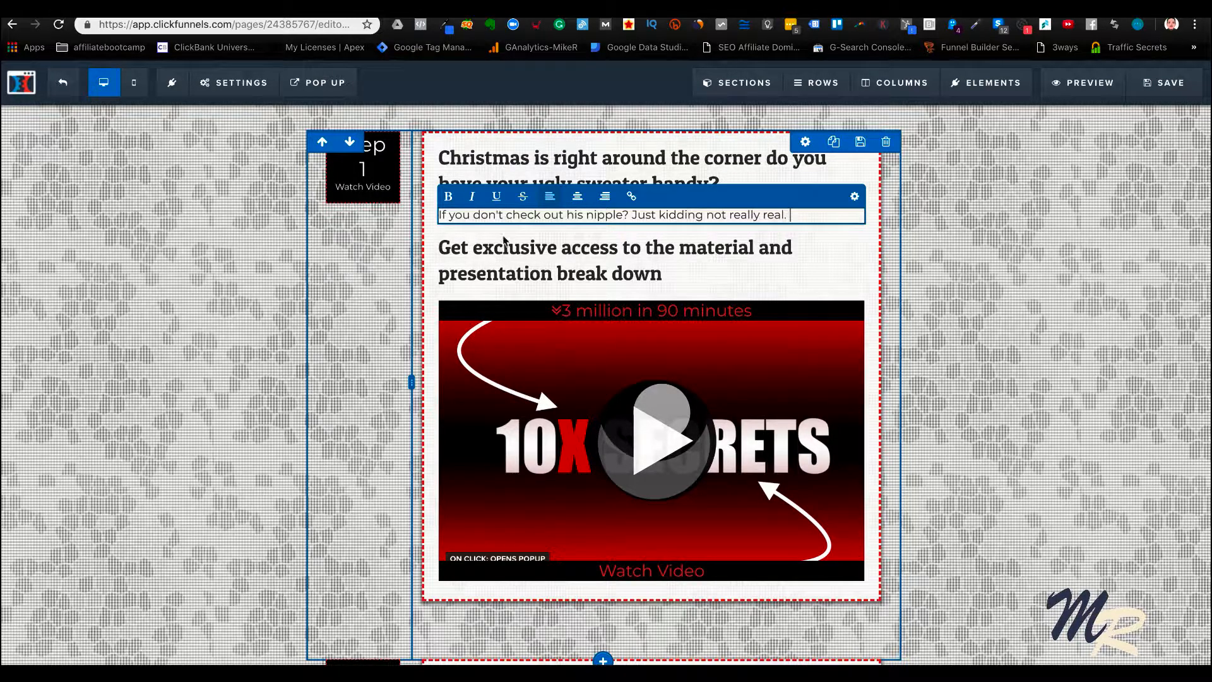
Delete the "Get exclusive access to the material and presentation break down" sub-headline above the video image
{"action": "left_click", "coordinate": [775, 272]}
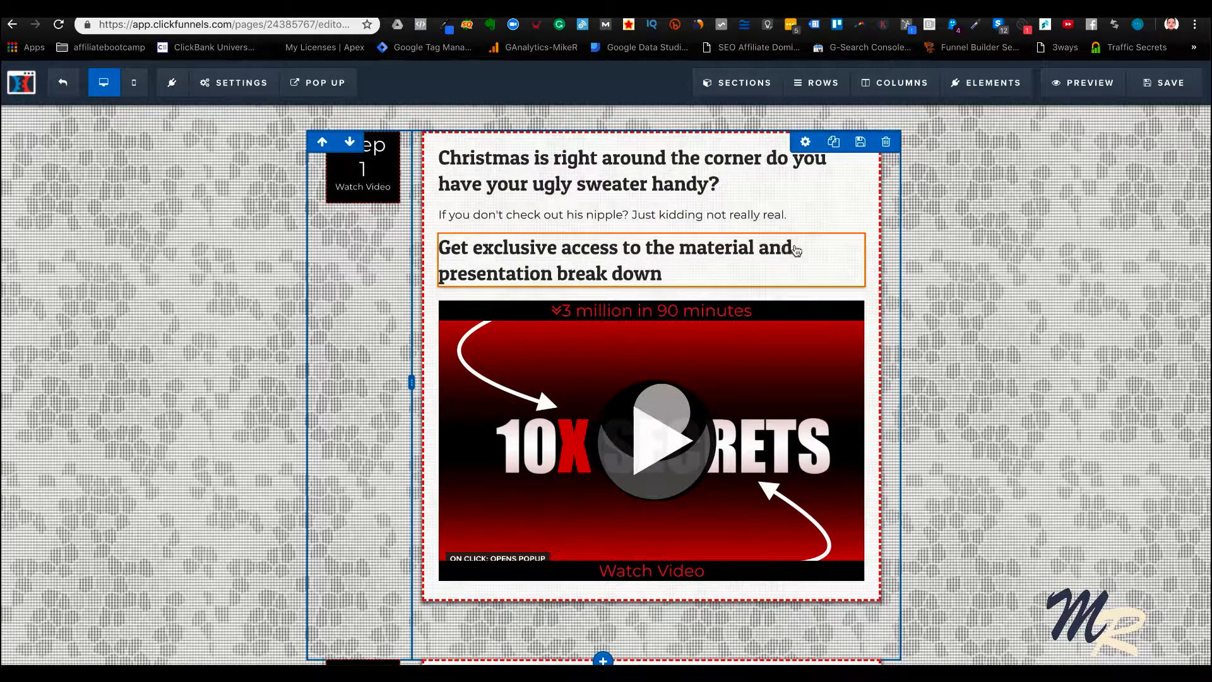
{"action": "left_click", "coordinate": [855, 226]}
{"action": "left_click", "coordinate": [730, 109]}
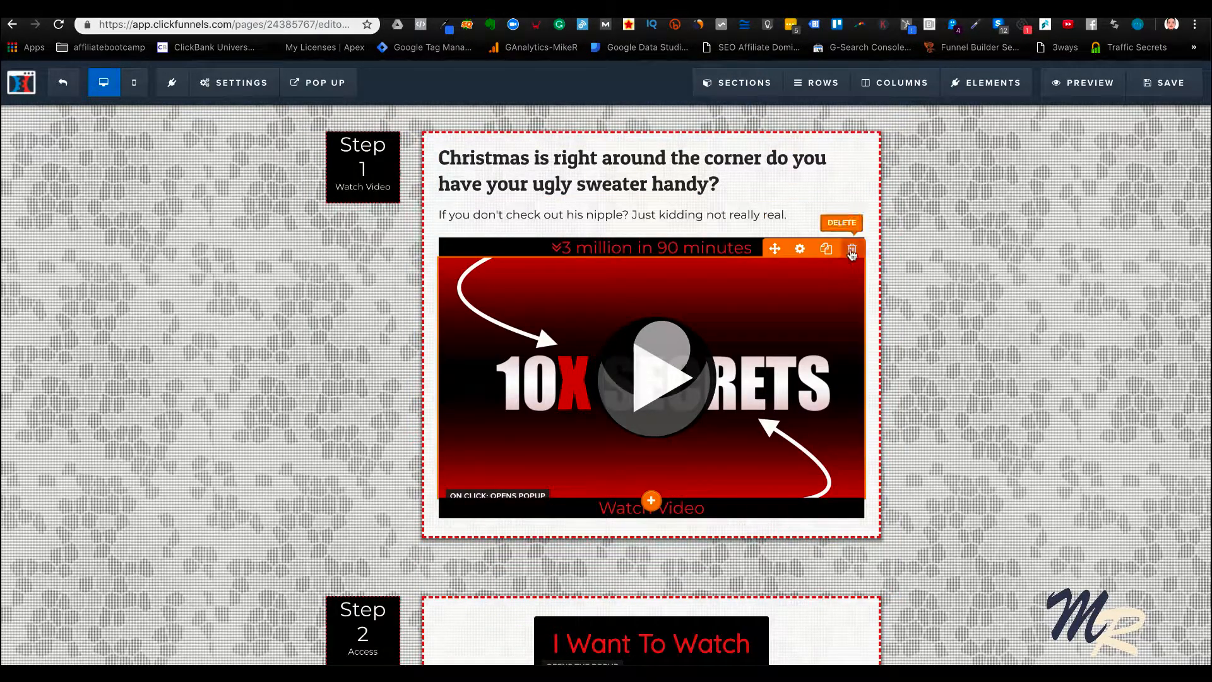
Add a Custom JS/HTML element between the video image and the Watch Video caption
{"action": "left_click", "coordinate": [652, 501]}
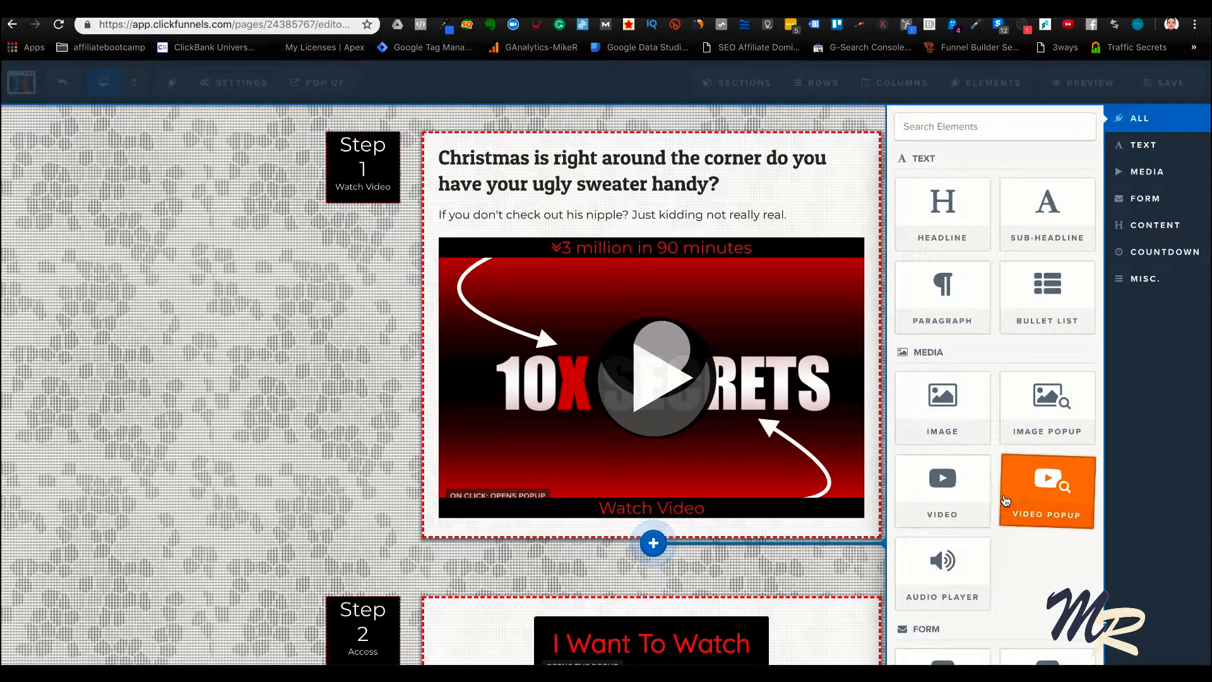
{"action": "scroll", "coordinate": [1007, 498], "scroll_direction": "down", "scroll_amount": 15}
{"action": "left_click", "coordinate": [1028, 526]}
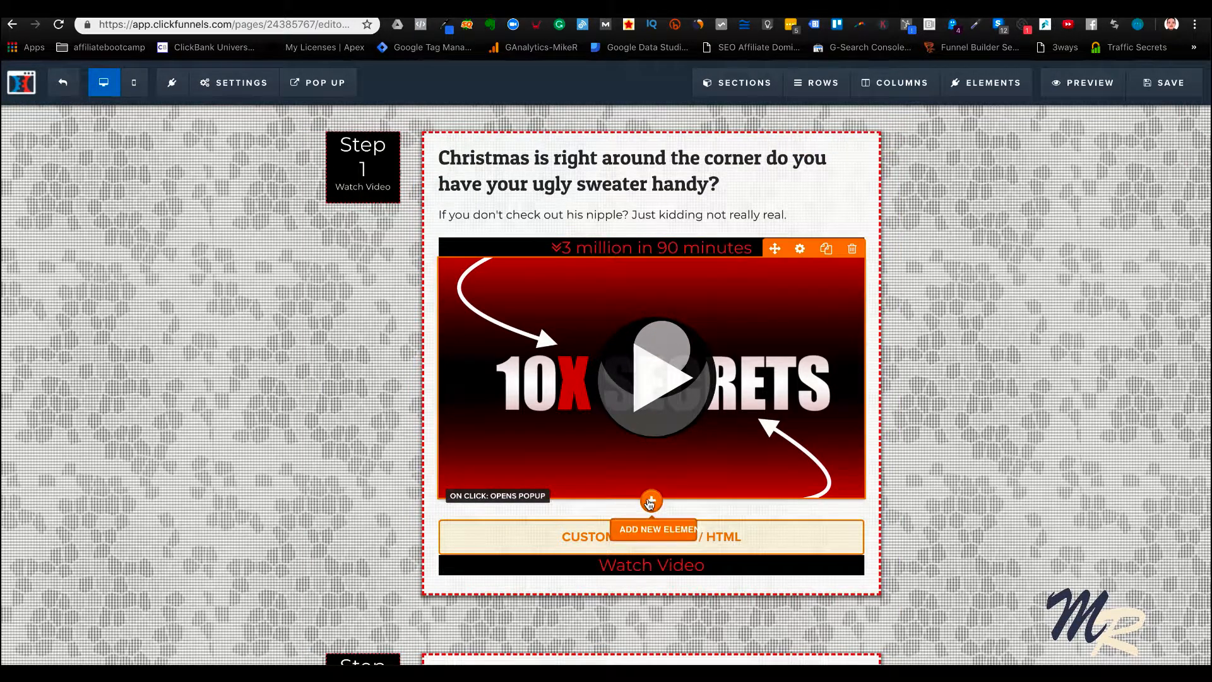
{"action": "left_click", "coordinate": [654, 543]}
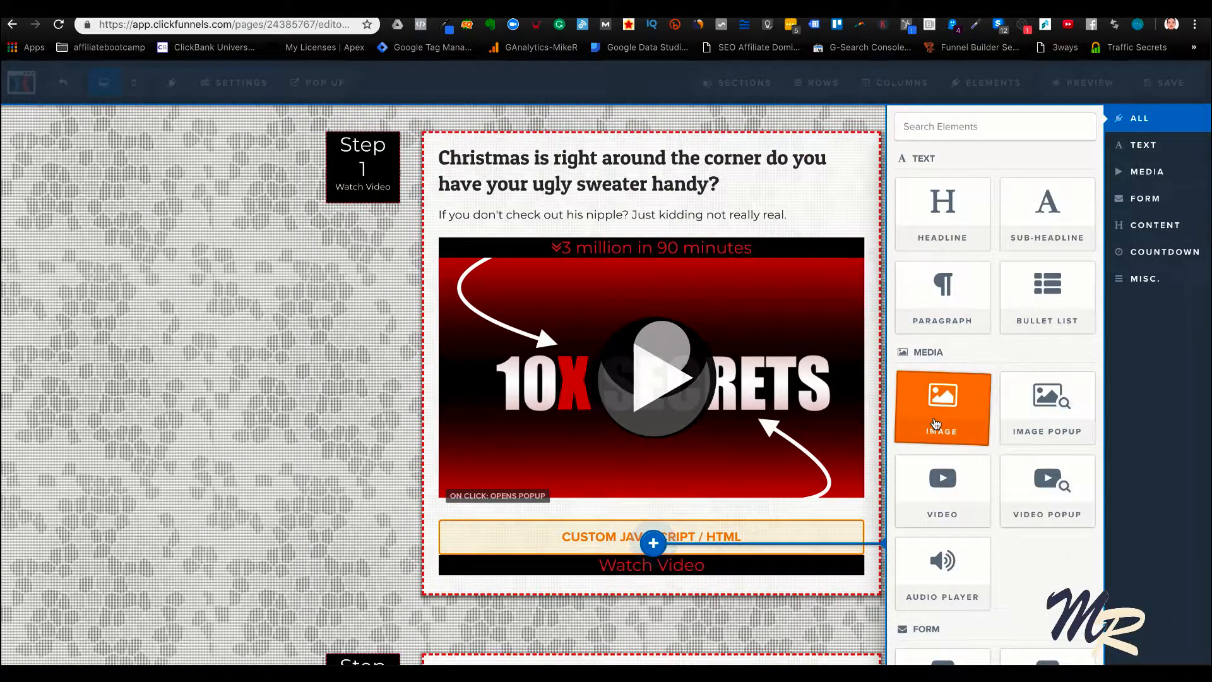
{"action": "scroll", "coordinate": [936, 423], "scroll_direction": "down", "scroll_amount": 10}
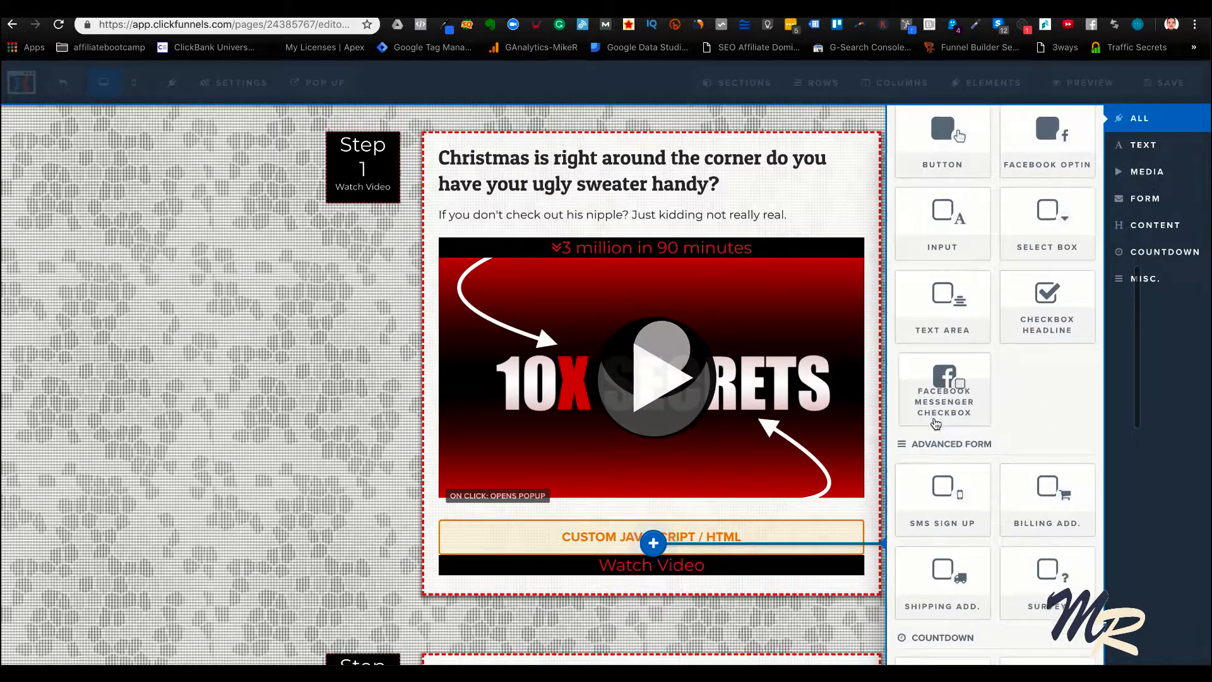
{"action": "scroll", "coordinate": [942, 387], "scroll_direction": "down", "scroll_amount": 10}
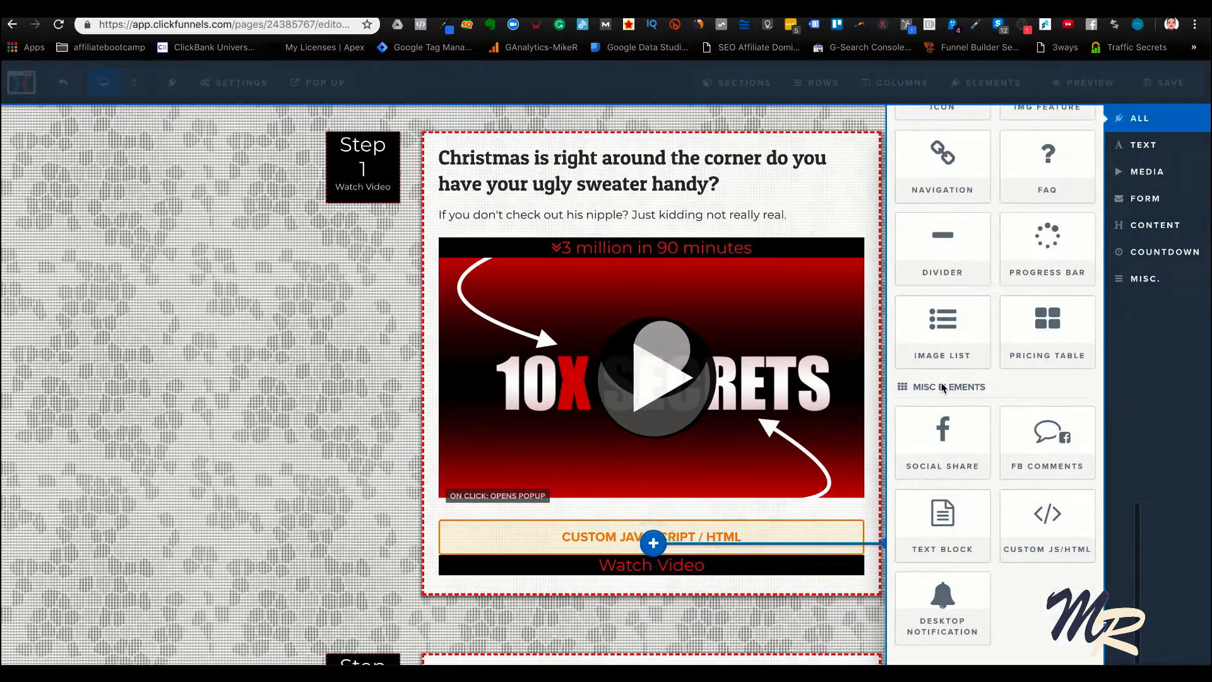
Delete the 10X Secrets video image, change the "3 million in 90 minutes" bar's text to "Your ugly sweater awaits you", and save the page
{"action": "left_click", "coordinate": [704, 251]}
{"action": "left_click", "coordinate": [713, 260]}
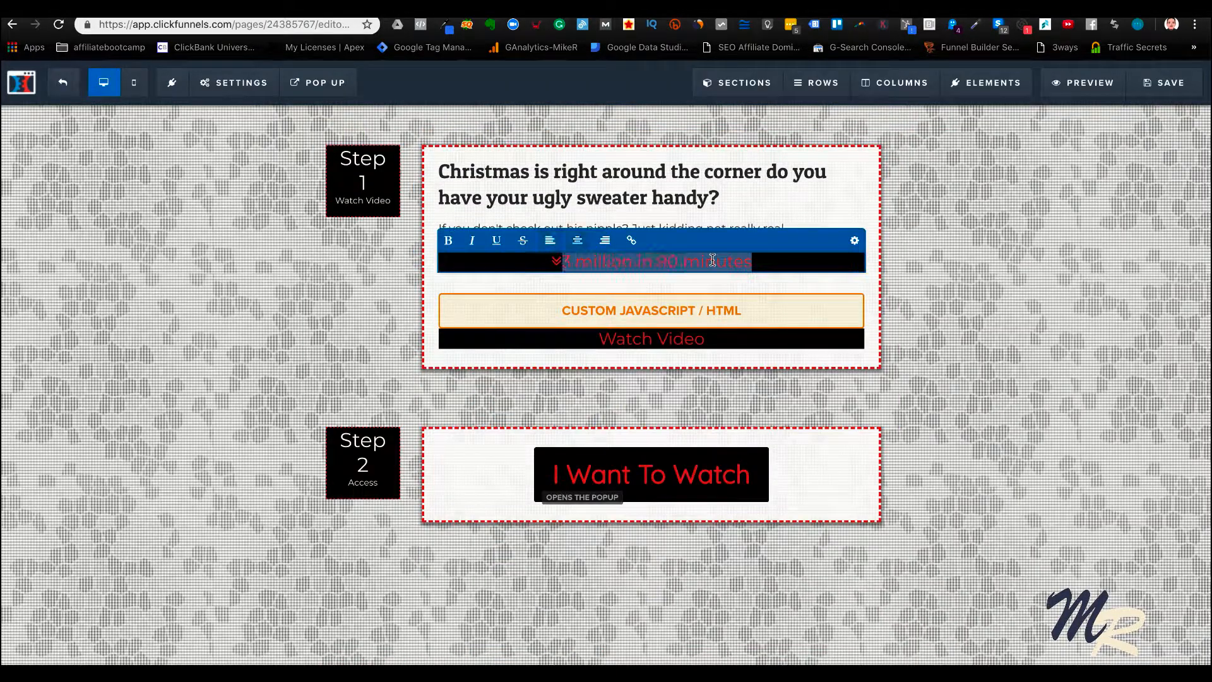
{"action": "type", "text": "YOu"}
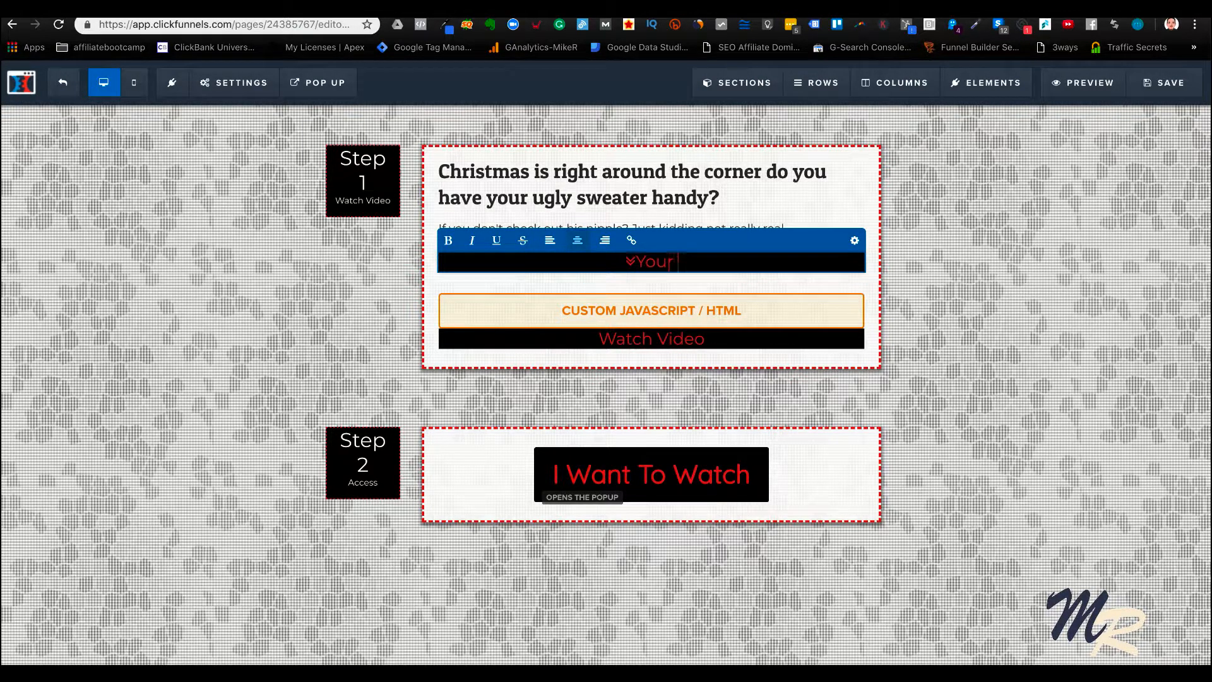
{"action": "type", "text": "r ugly swear"}
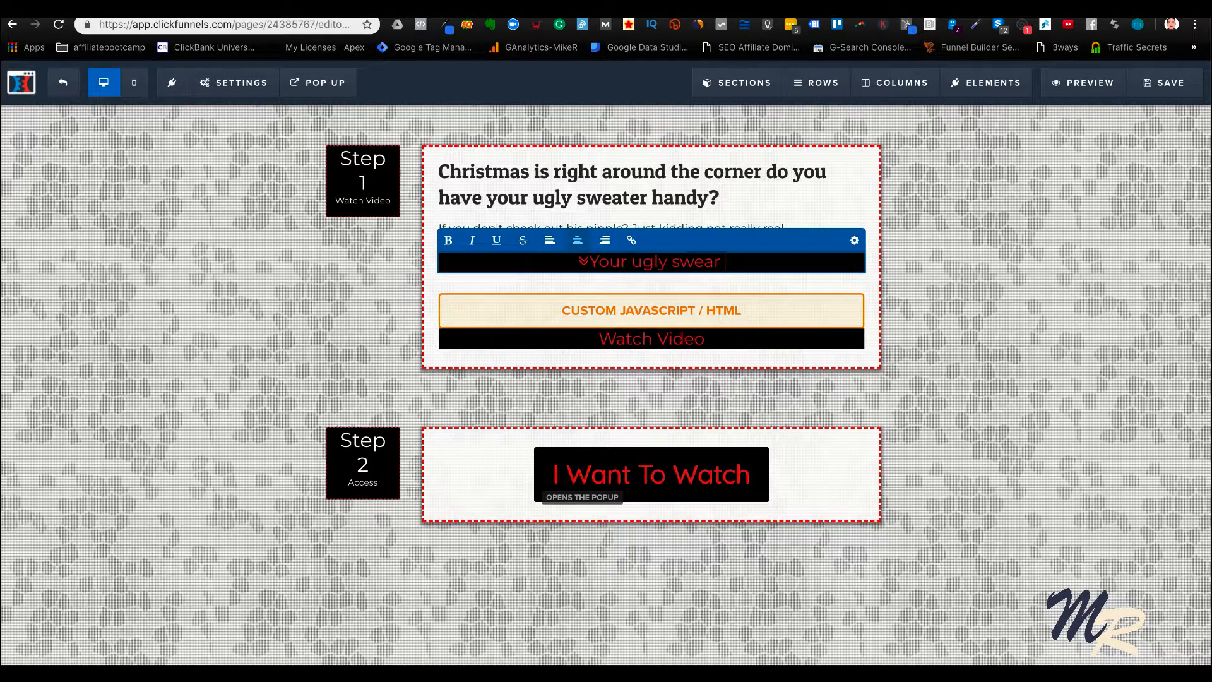
{"action": "key", "text": "BackSpace"}
{"action": "type", "text": "ter awa"}
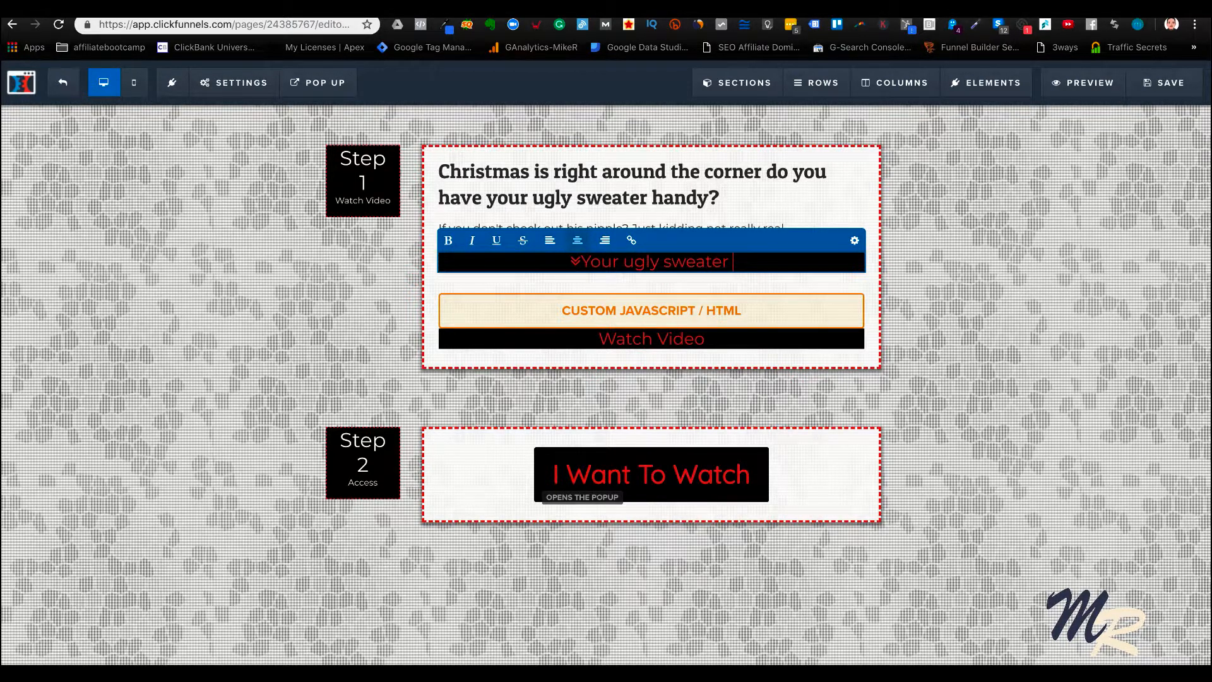
{"action": "type", "text": "its you"}
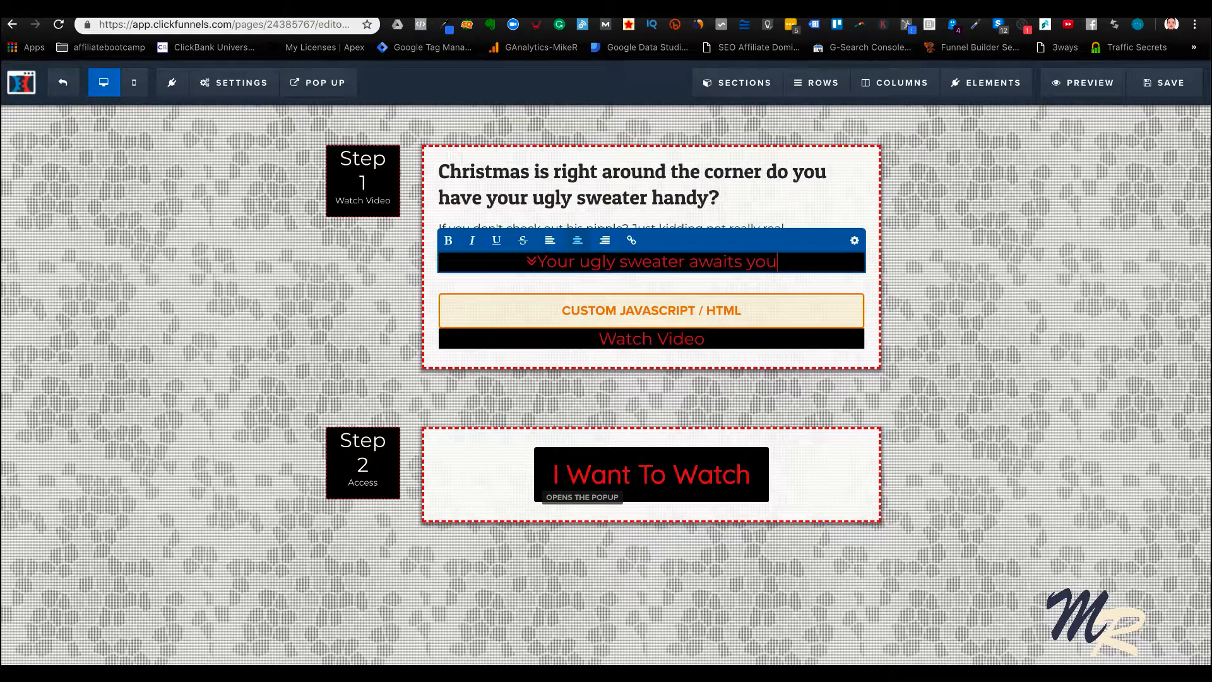
{"action": "left_click", "coordinate": [978, 342]}
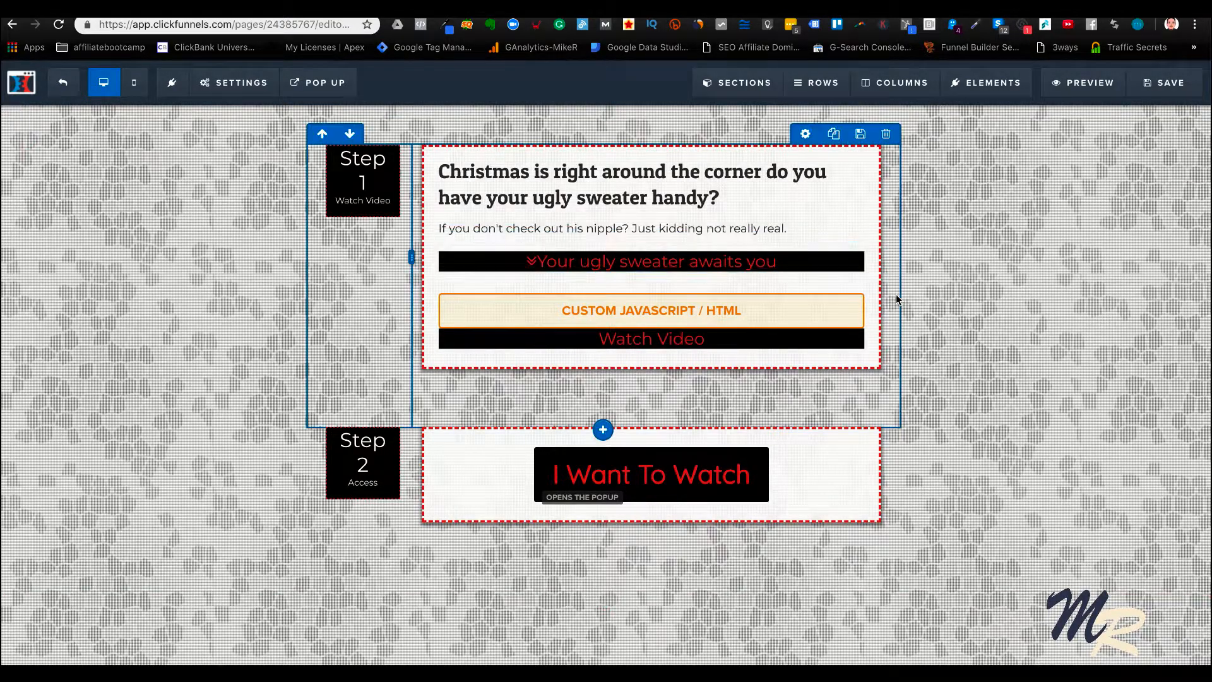
{"action": "left_click", "coordinate": [1164, 83]}
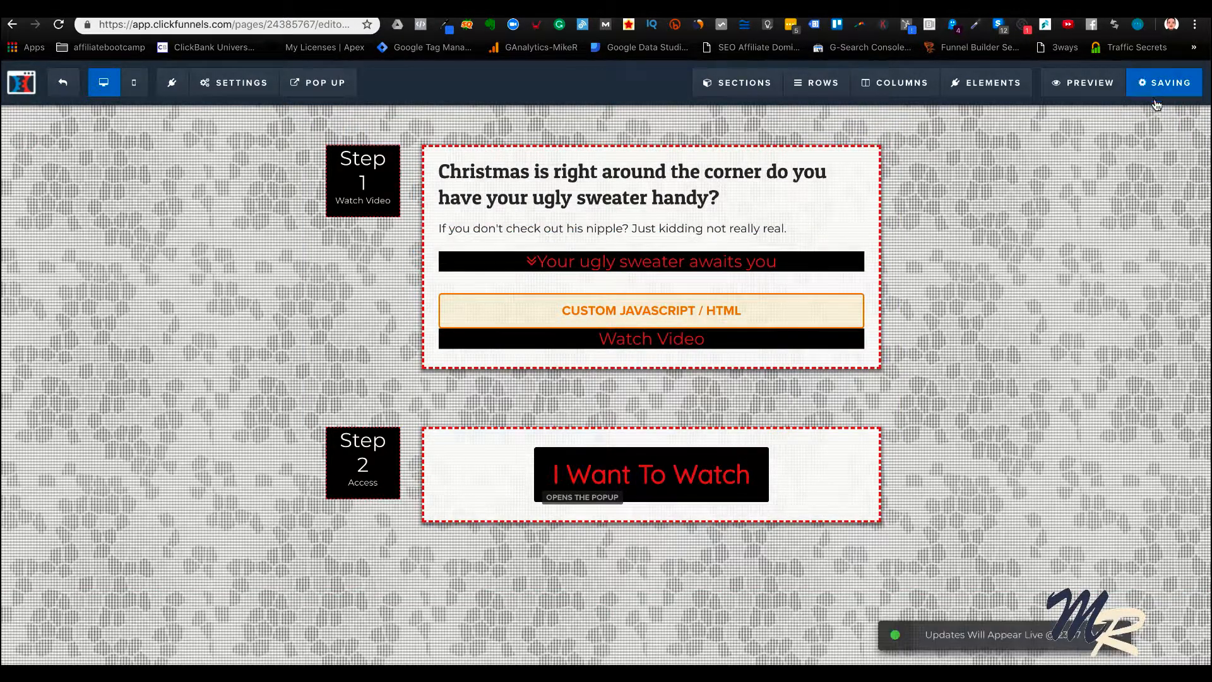
Change the Step 2 "I Want To Watch" button's text to "Get Discount Now"
{"action": "left_click", "coordinate": [799, 439]}
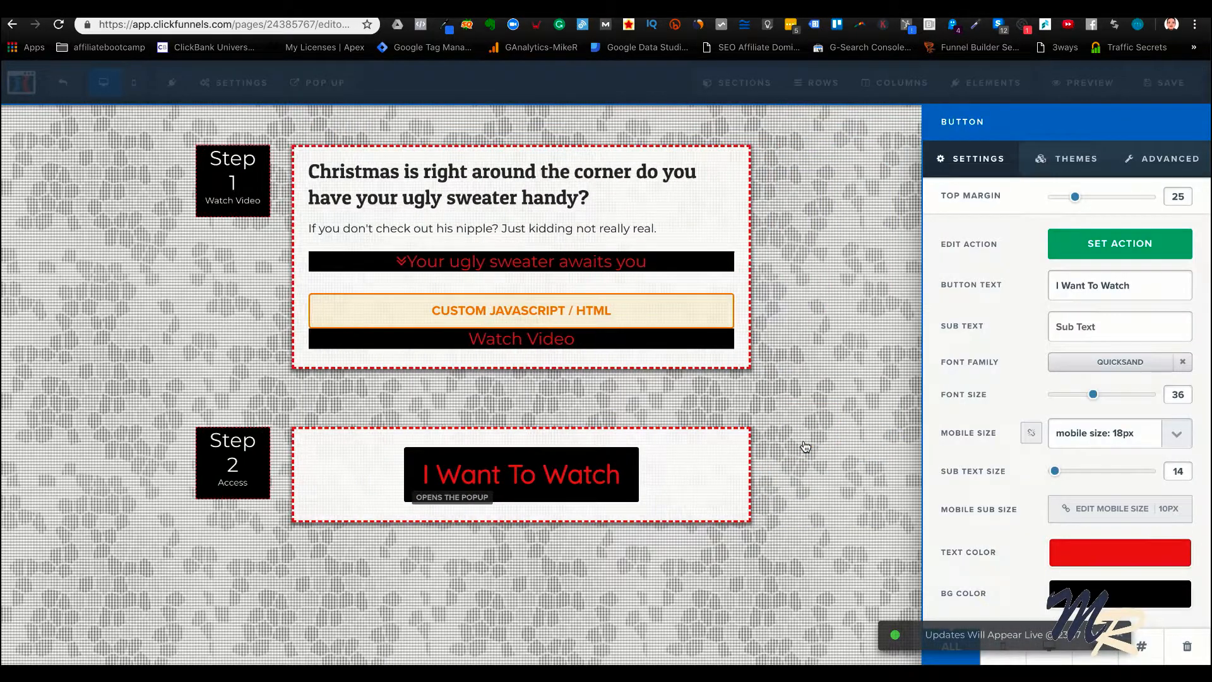
{"action": "triple_click", "coordinate": [1123, 297]}
{"action": "key", "text": "BackSpace"}
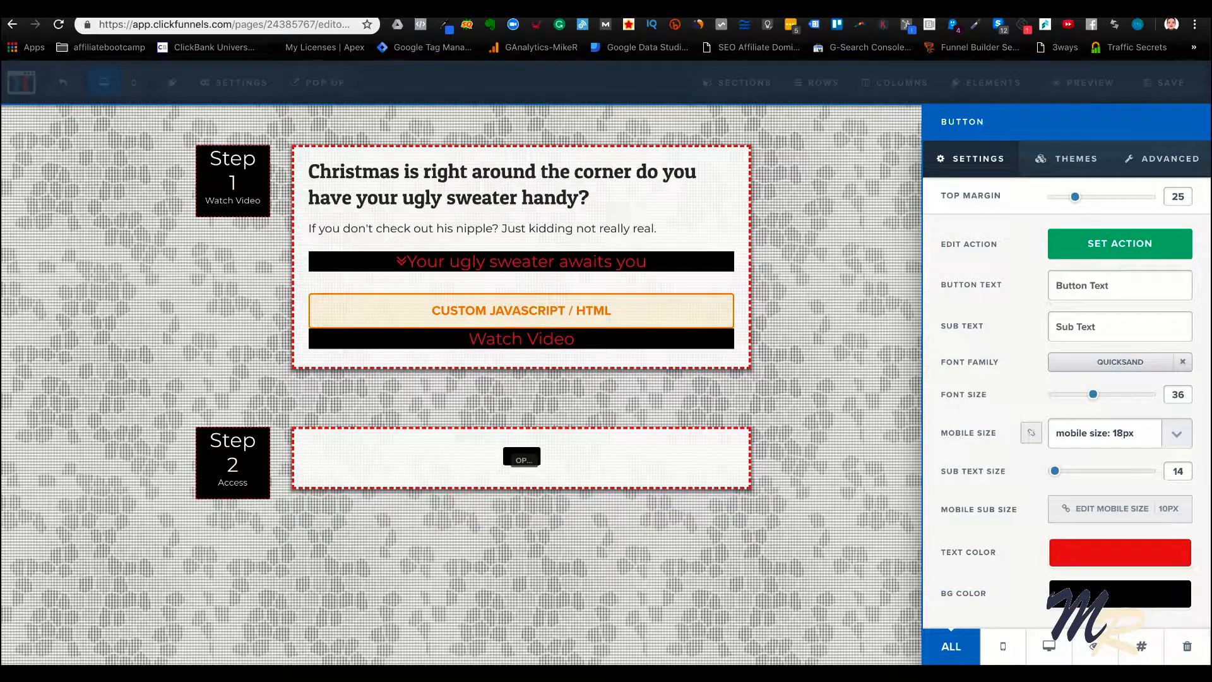
{"action": "type", "text": "Get Discount No"}
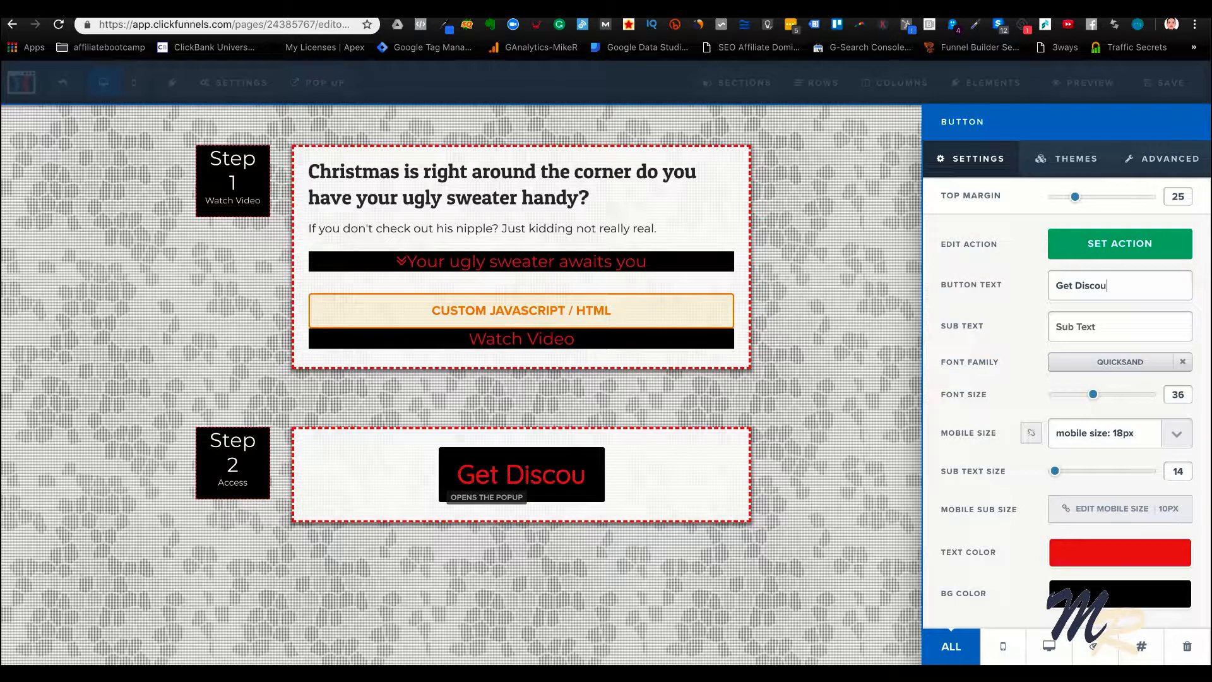
{"action": "type", "text": "w"}
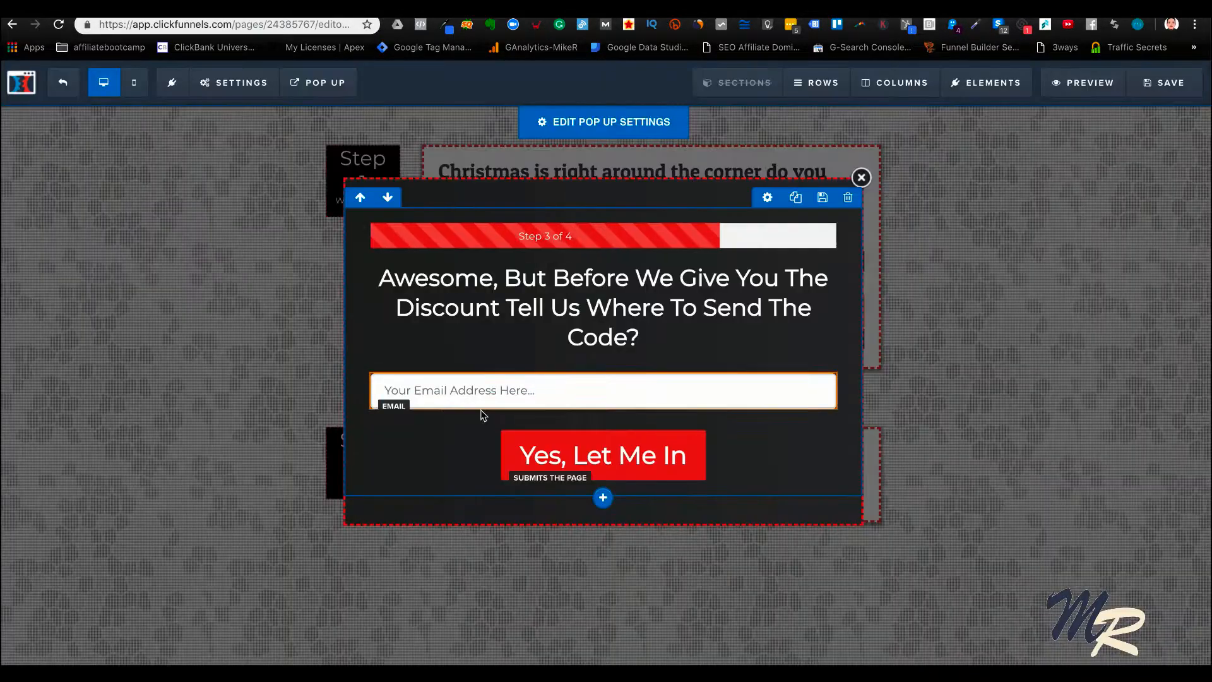
Set the pop-up's submit button text to "Give Me My Sweater", save the page and close the pop-up
{"action": "left_click", "coordinate": [771, 421]}
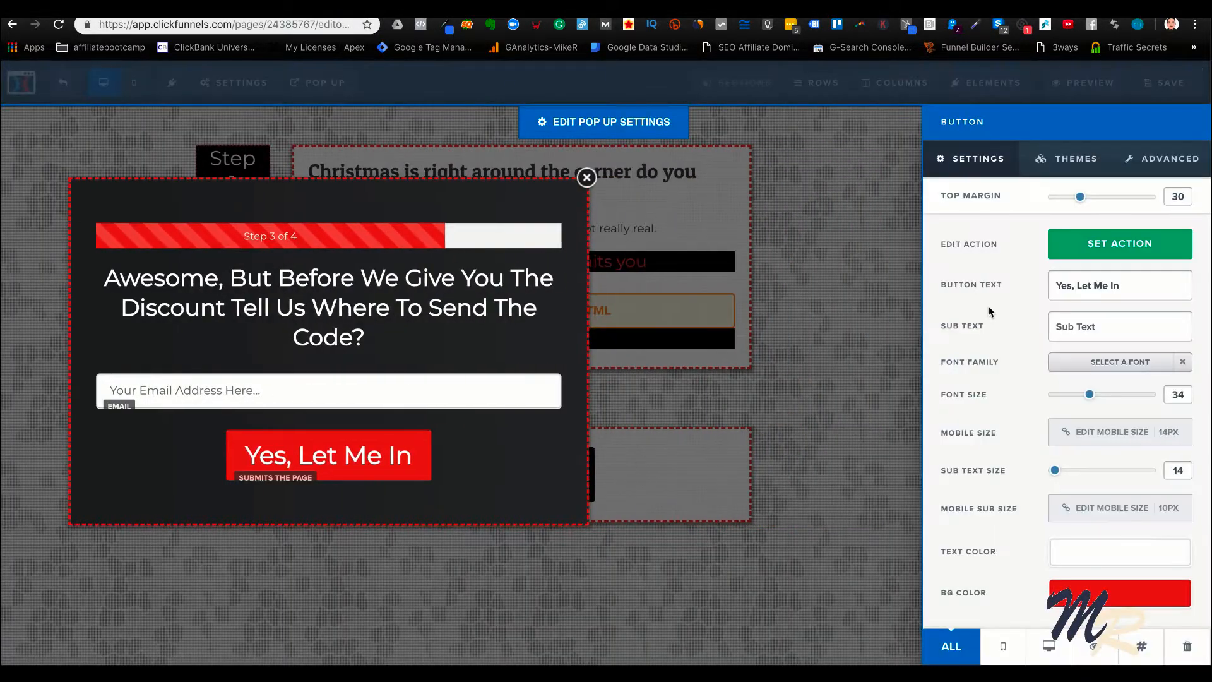
{"action": "triple_click", "coordinate": [1084, 294]}
{"action": "type", "text": "Gi"}
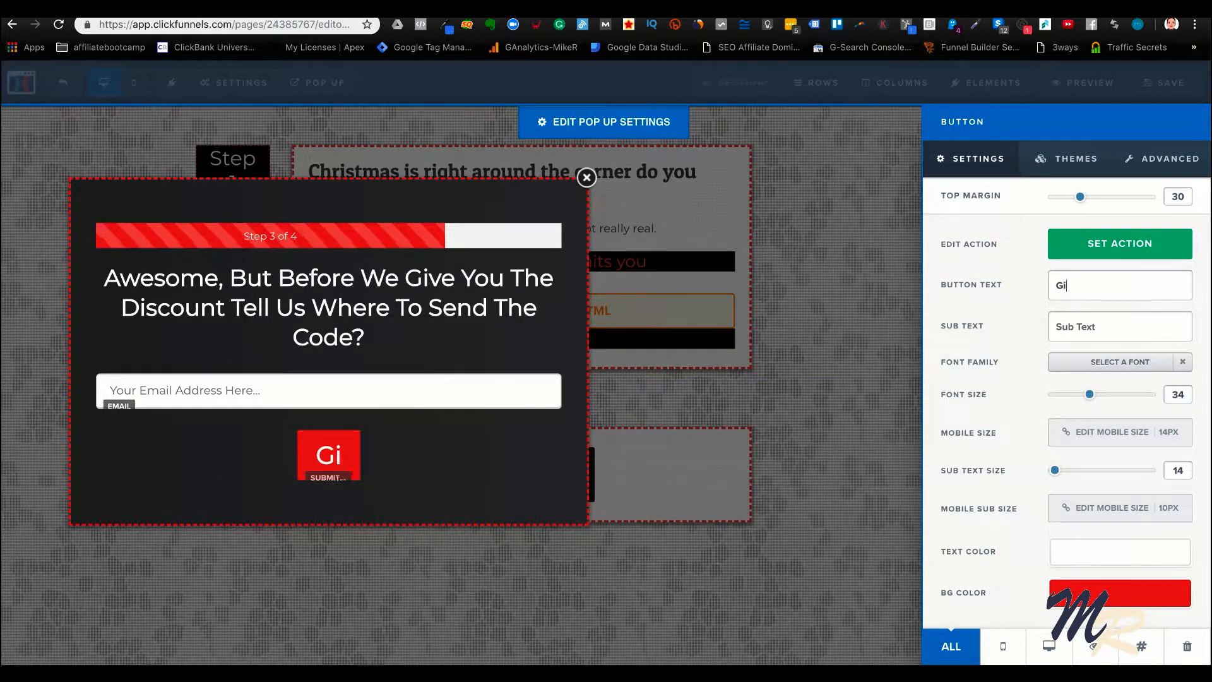
{"action": "type", "text": "ve Me My "}
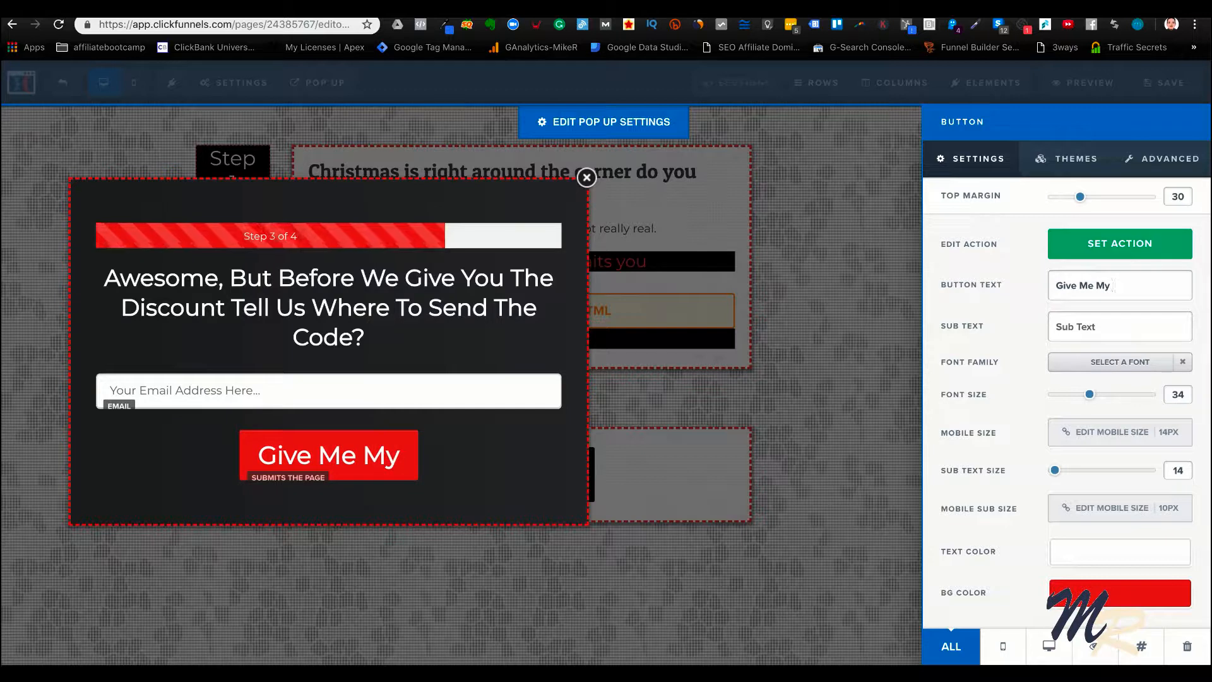
{"action": "type", "text": "Discount"}
{"action": "key", "text": "BackSpace"}
{"action": "key", "text": "BackSpace"}
{"action": "key", "text": "BackSpace"}
{"action": "key", "text": "BackSpace"}
{"action": "key", "text": "BackSpace"}
{"action": "key", "text": "BackSpace"}
{"action": "key", "text": "BackSpace"}
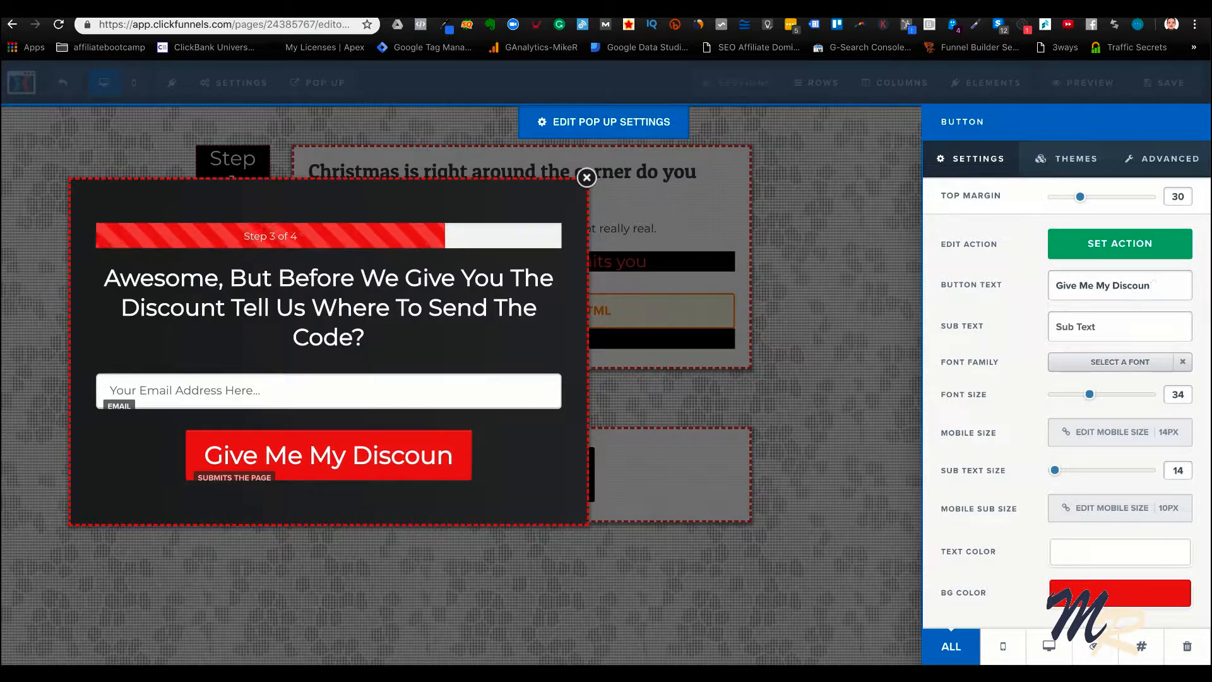
{"action": "key", "text": "BackSpace"}
{"action": "type", "text": "S"}
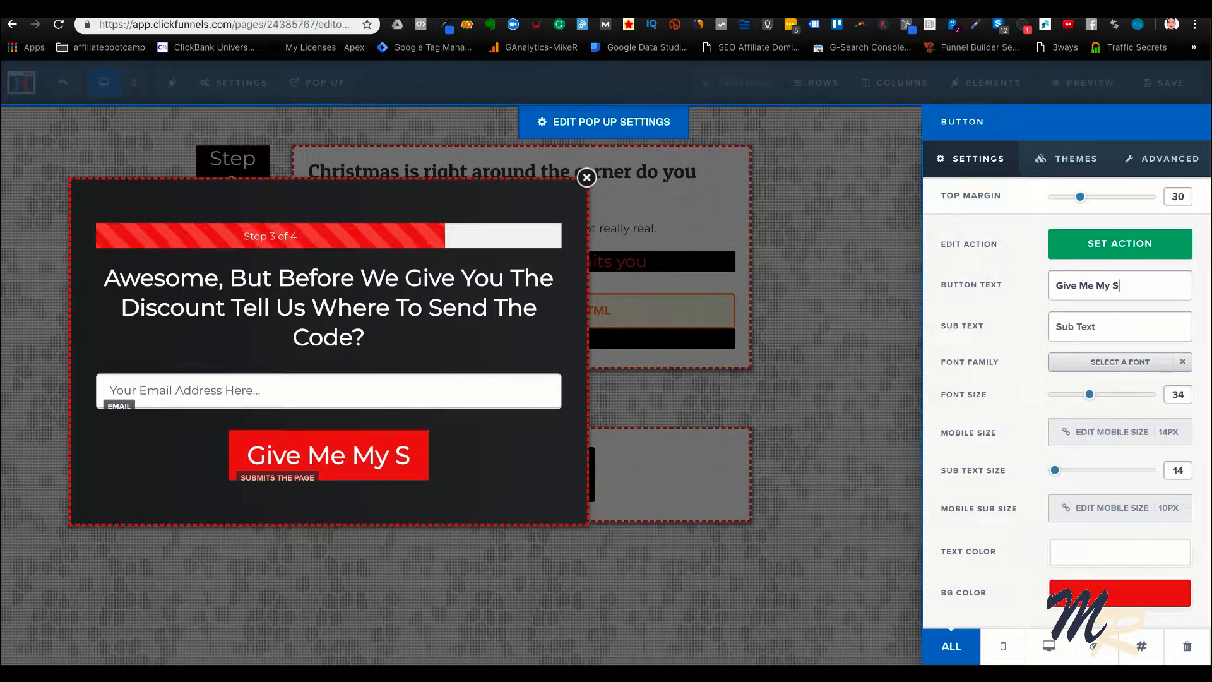
{"action": "type", "text": "weater"}
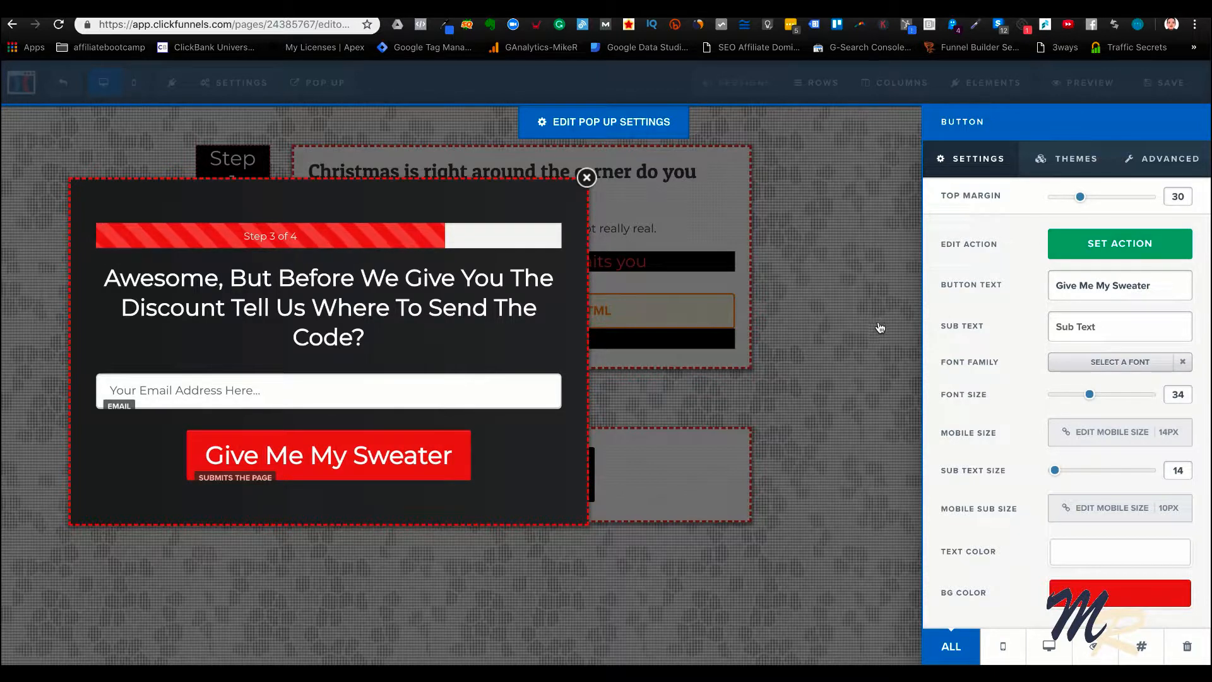
{"action": "left_click", "coordinate": [803, 366]}
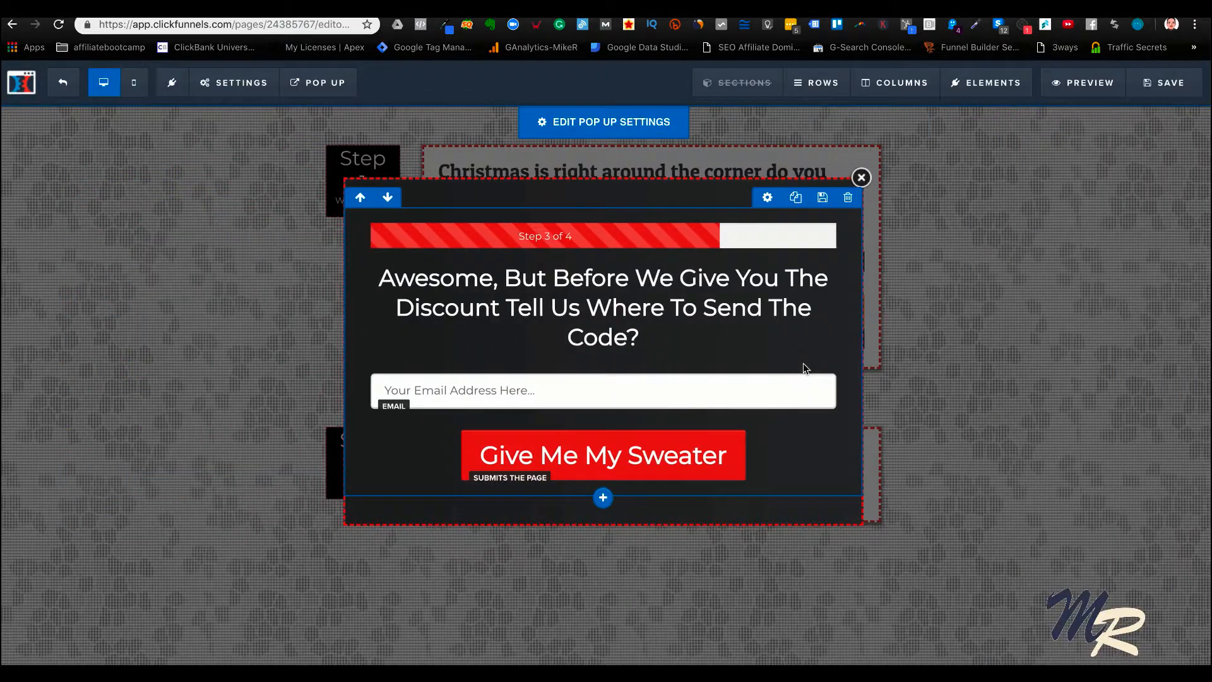
{"action": "left_click", "coordinate": [1164, 82]}
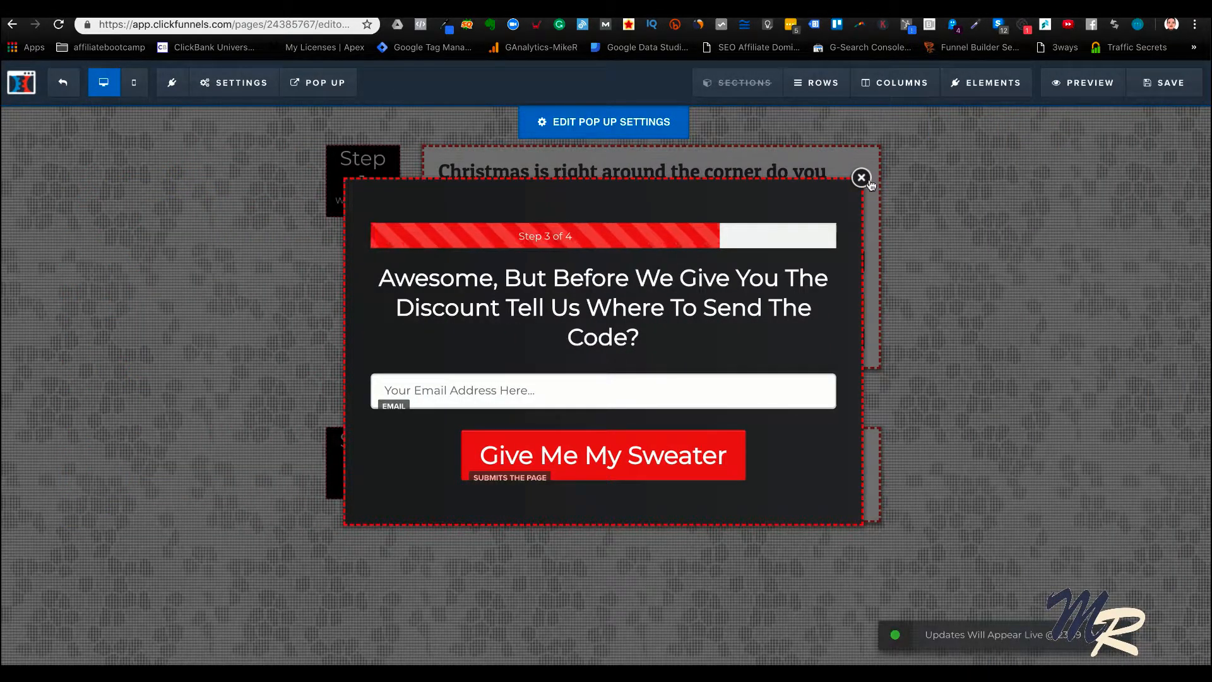
{"action": "left_click", "coordinate": [865, 178]}
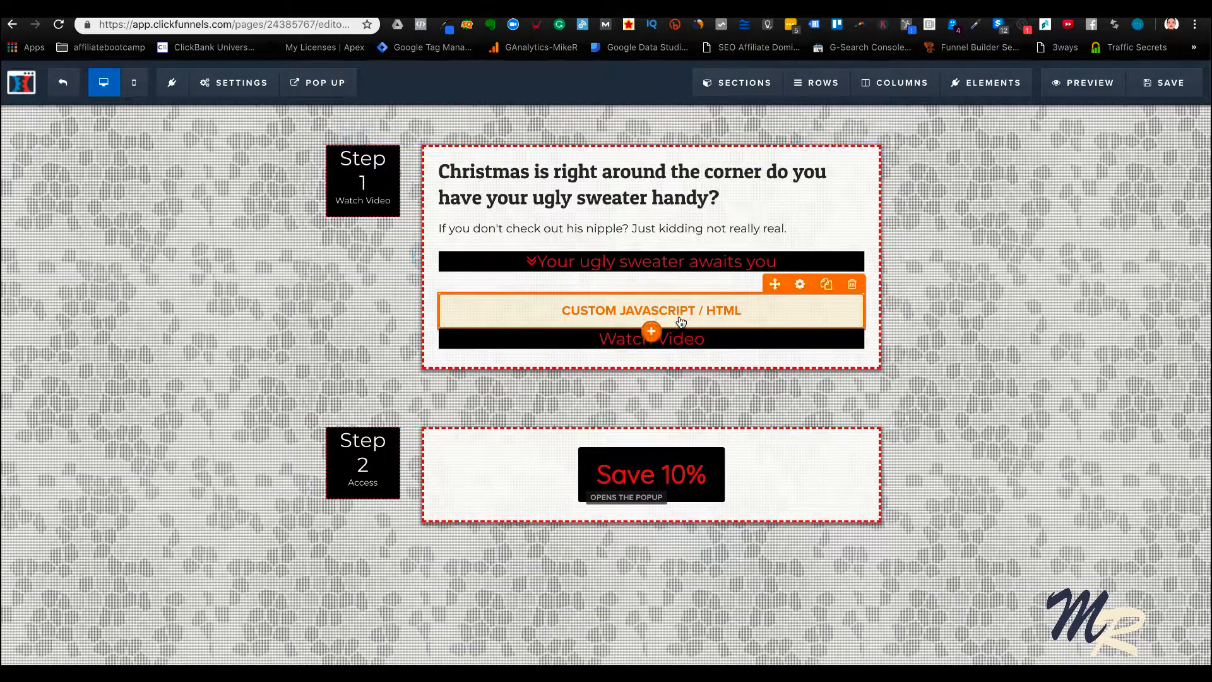
Dismiss the image link box on the Amazon sweater page, return to ClickFunnels and preview the bridge page without its pop-up
{"action": "left_click", "coordinate": [530, 9]}
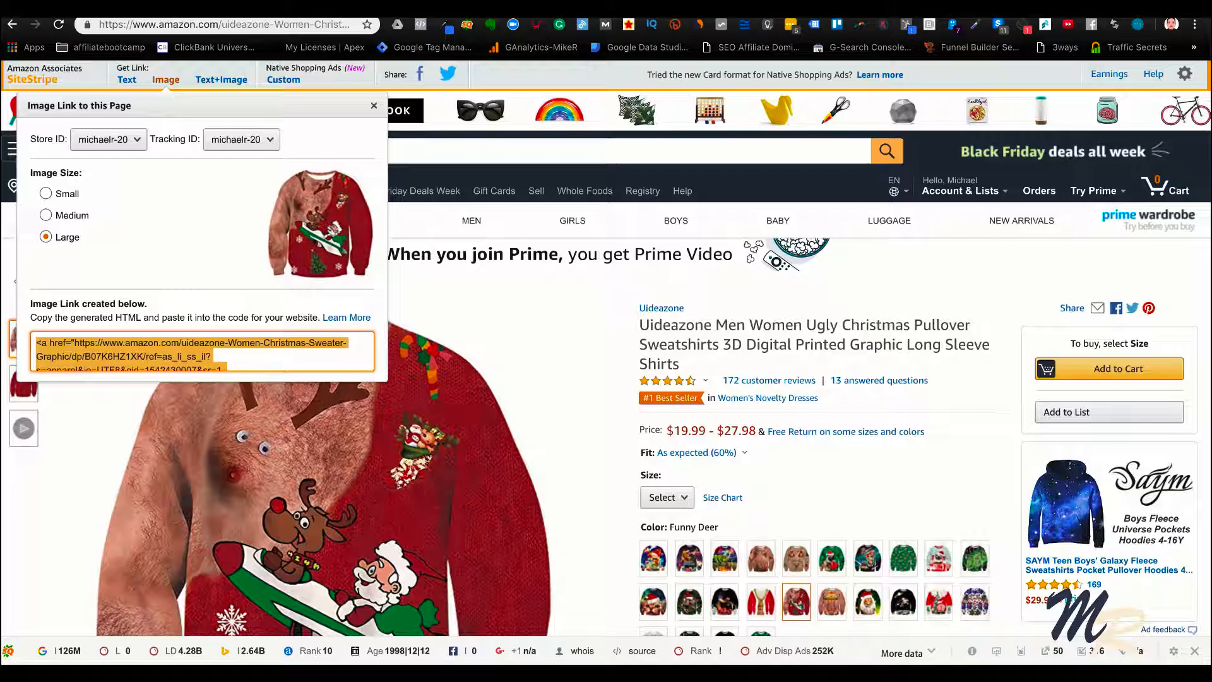
{"action": "left_click", "coordinate": [566, 342]}
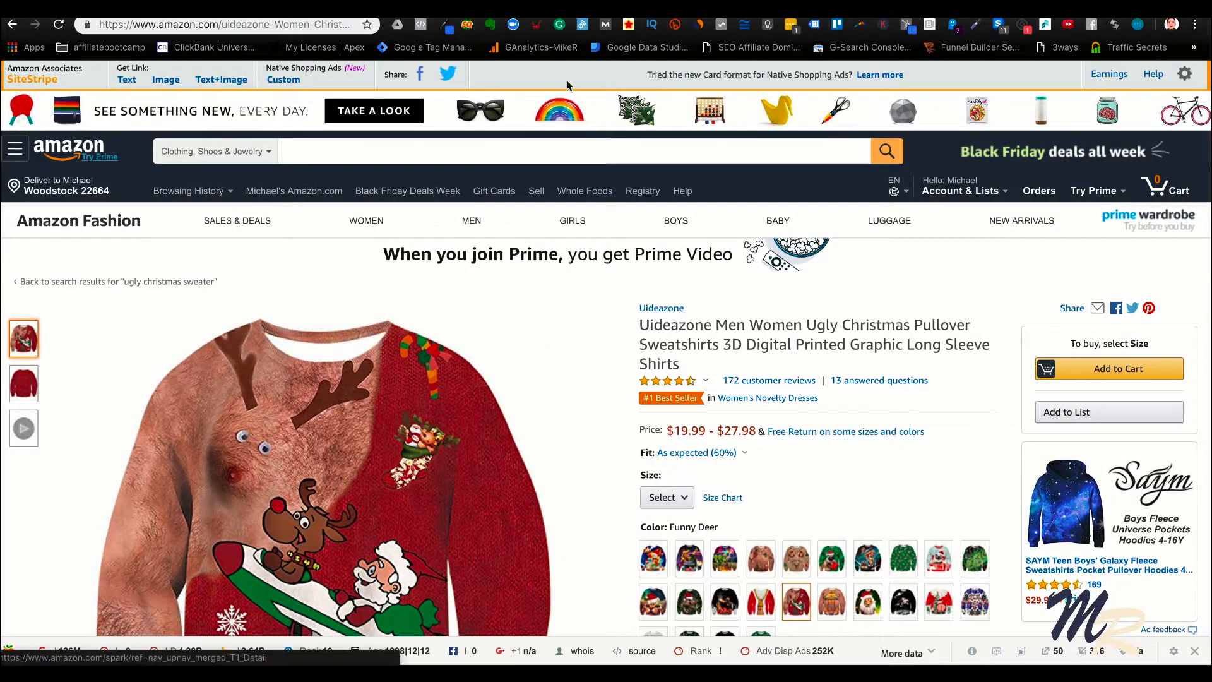
{"action": "left_click", "coordinate": [467, 9]}
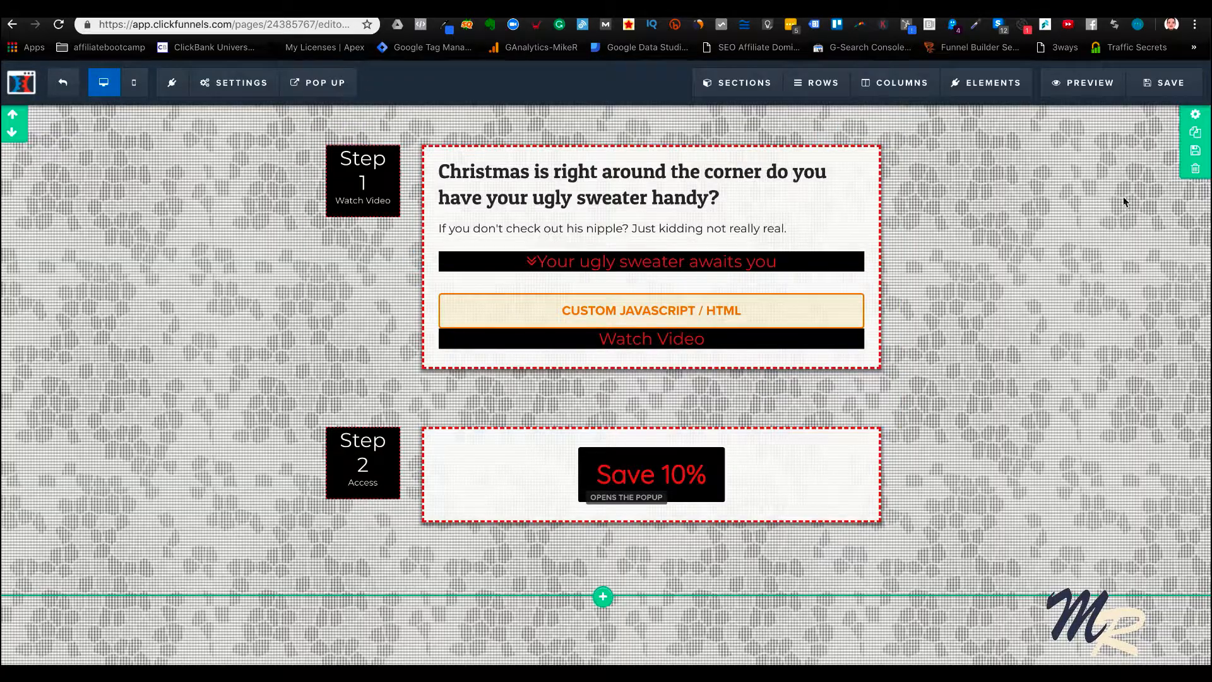
{"action": "left_click", "coordinate": [1087, 90]}
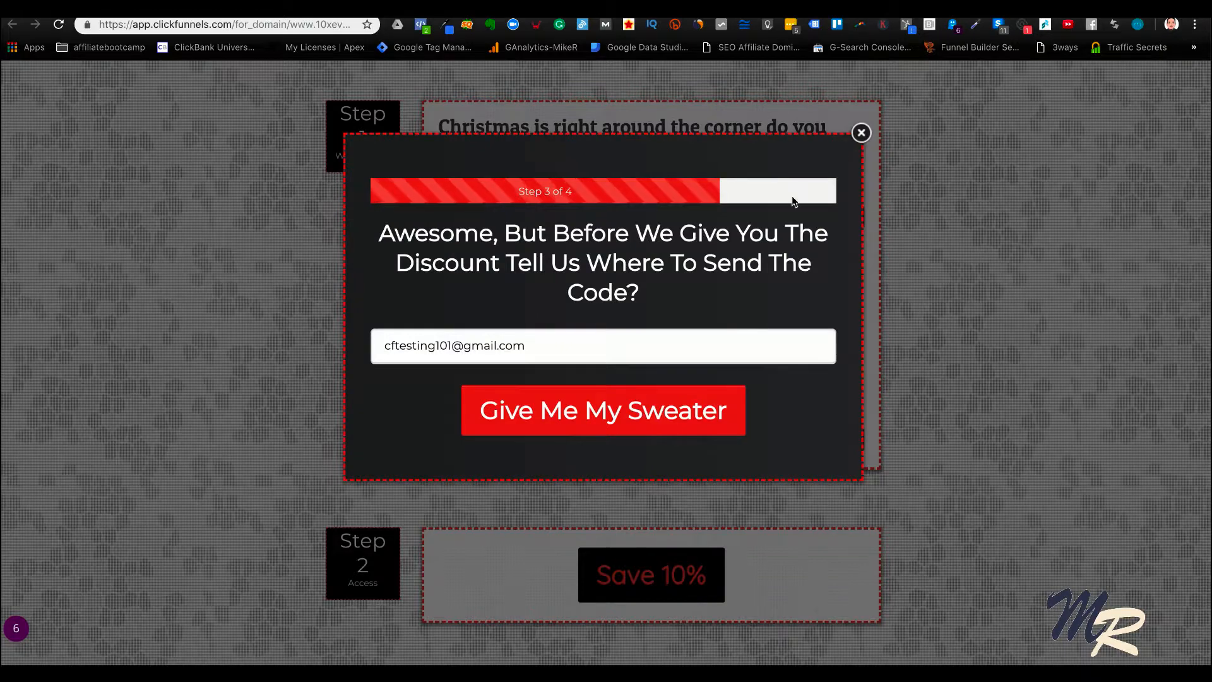
{"action": "left_click", "coordinate": [861, 133]}
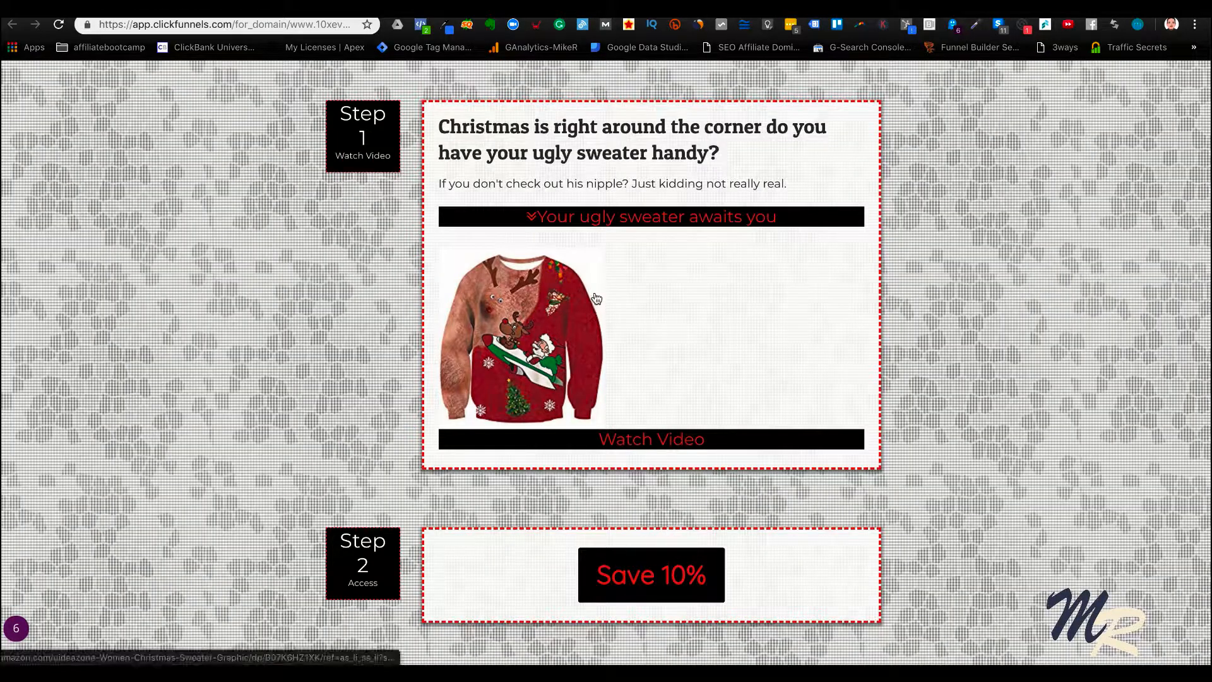
Examine the product images of the Funny Deer and Funny sweater designs on the Amazon listing
{"action": "key", "text": "ctrl+Tab"}
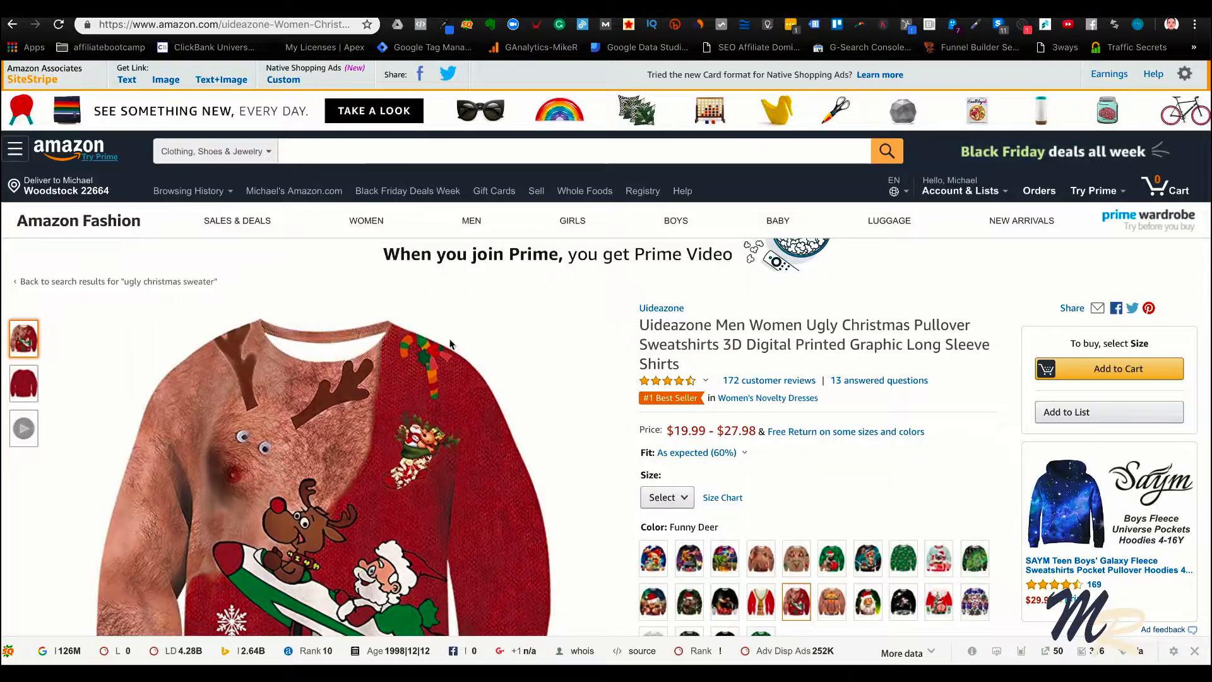
{"action": "mouse_move", "coordinate": [391, 405]}
{"action": "scroll", "coordinate": [393, 408], "scroll_direction": "down", "scroll_amount": 2}
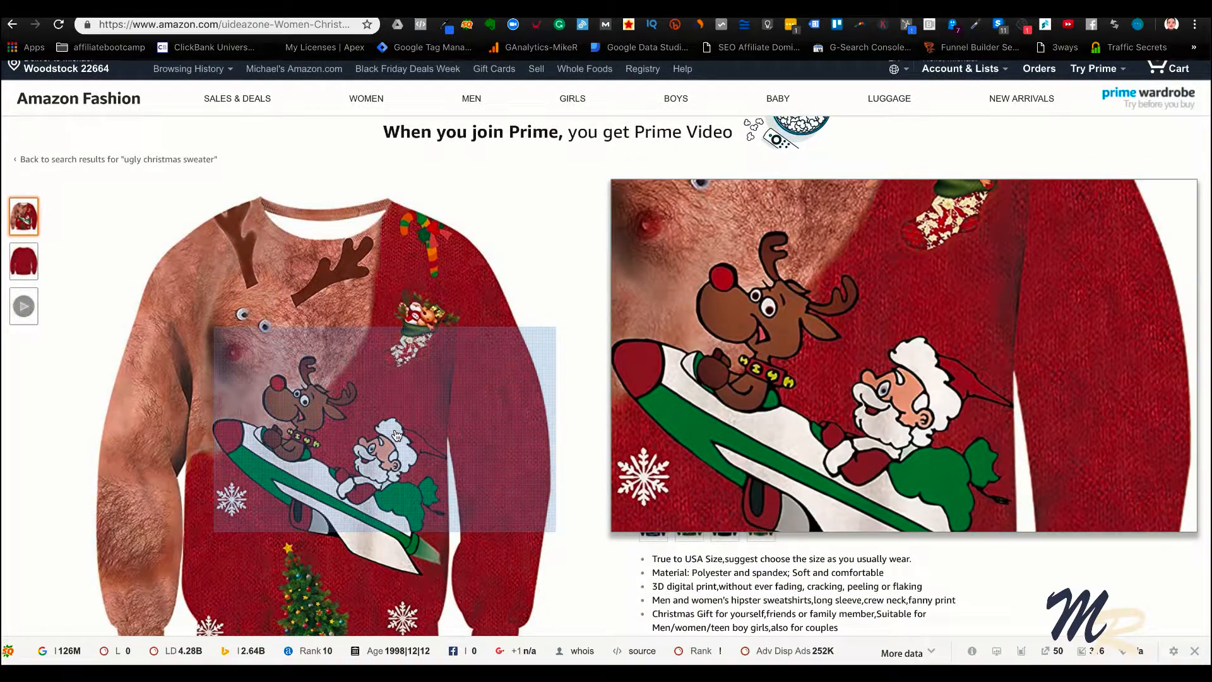
{"action": "key", "text": "ctrl+Tab"}
{"action": "scroll", "coordinate": [425, 404], "scroll_direction": "down", "scroll_amount": 4}
{"action": "scroll", "coordinate": [426, 404], "scroll_direction": "up", "scroll_amount": 2}
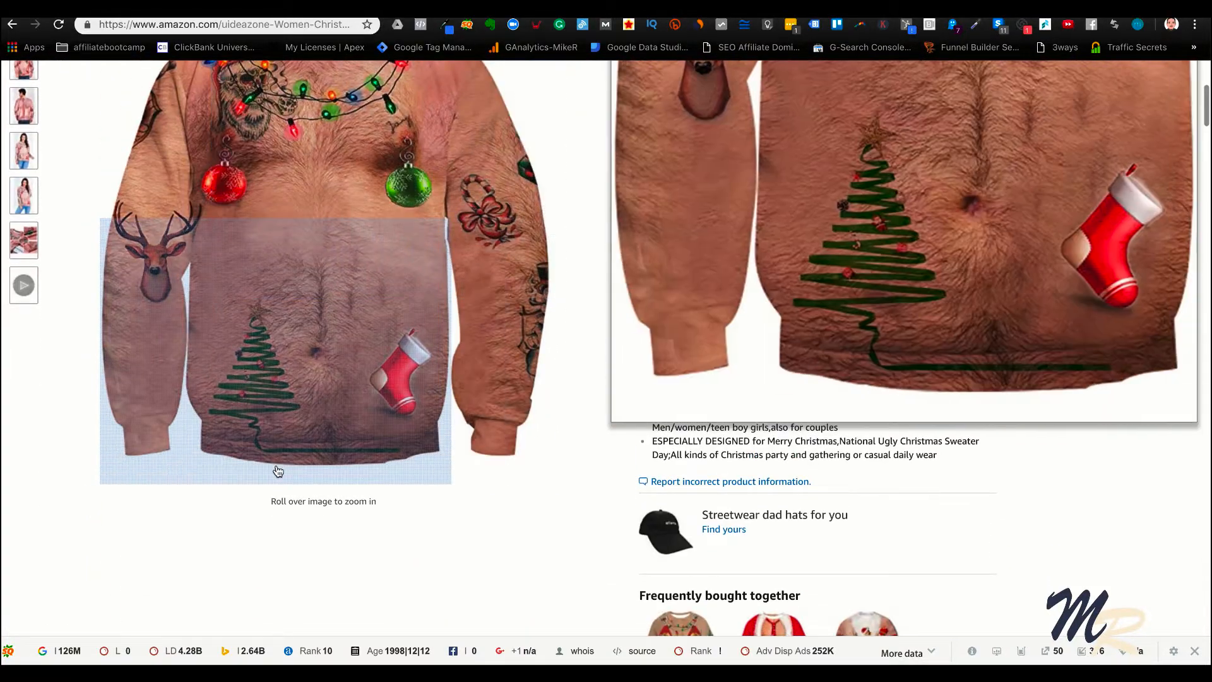
{"action": "scroll", "coordinate": [352, 211], "scroll_direction": "up", "scroll_amount": 3}
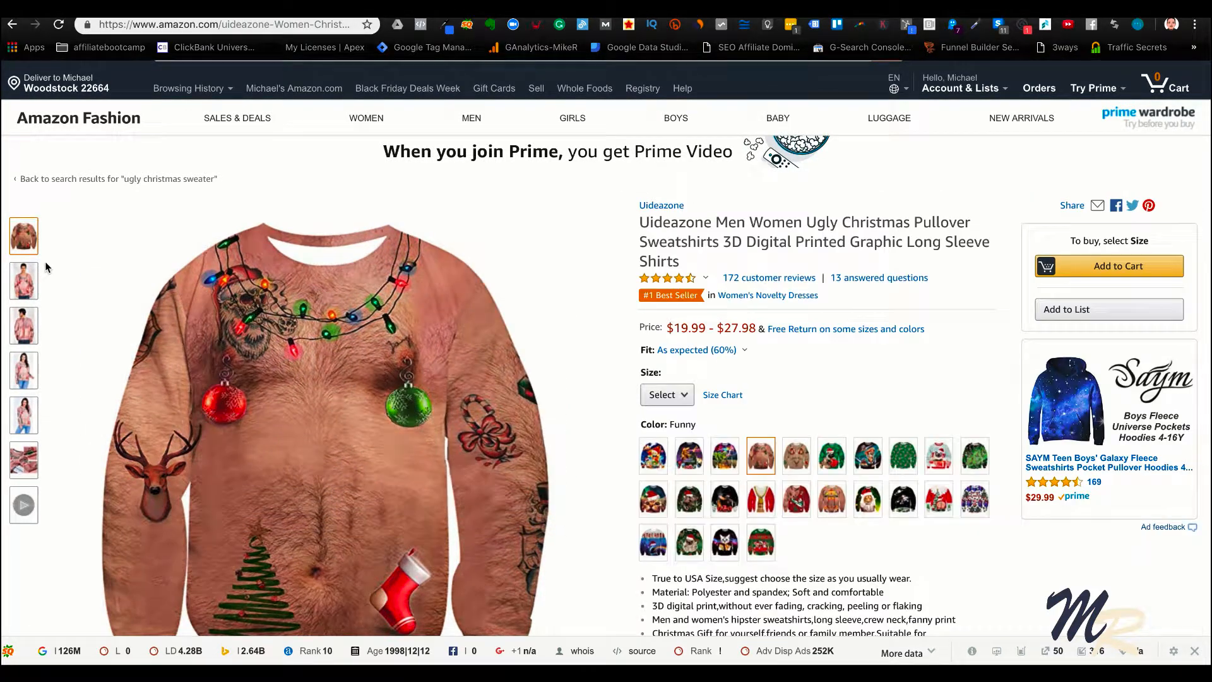
{"action": "mouse_move", "coordinate": [25, 288]}
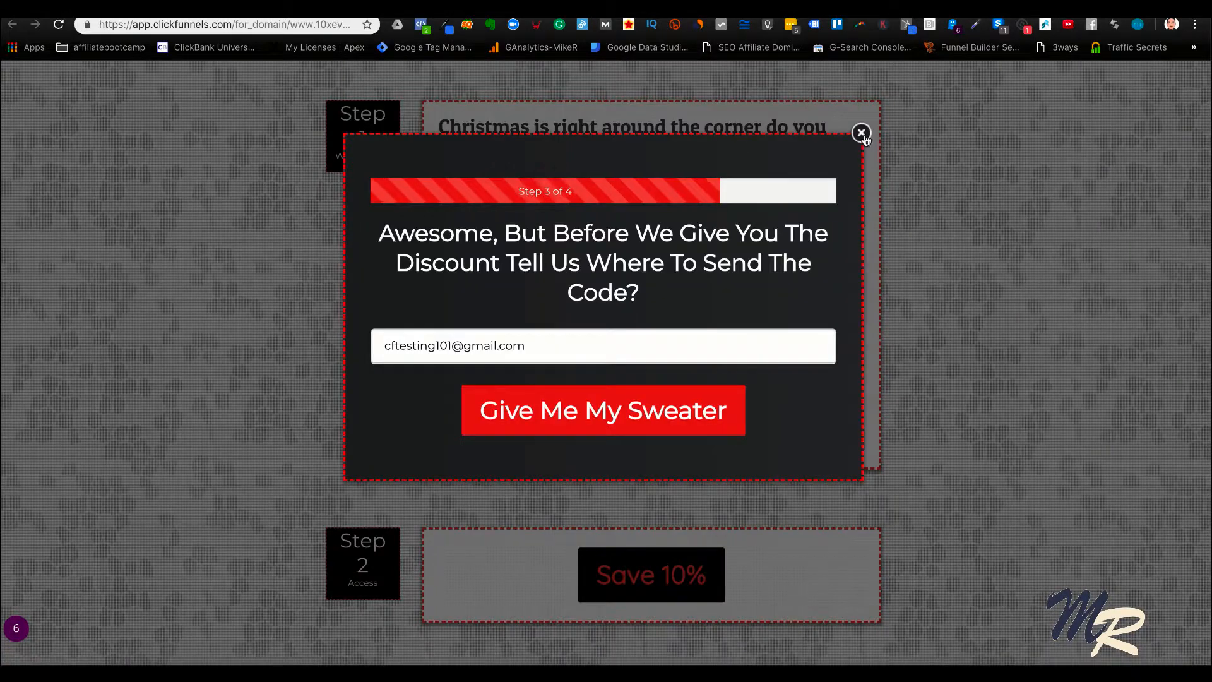
Dismiss the pop-up in the page preview and check the sweater image's placement between the two caption bars
{"action": "left_click", "coordinate": [862, 130]}
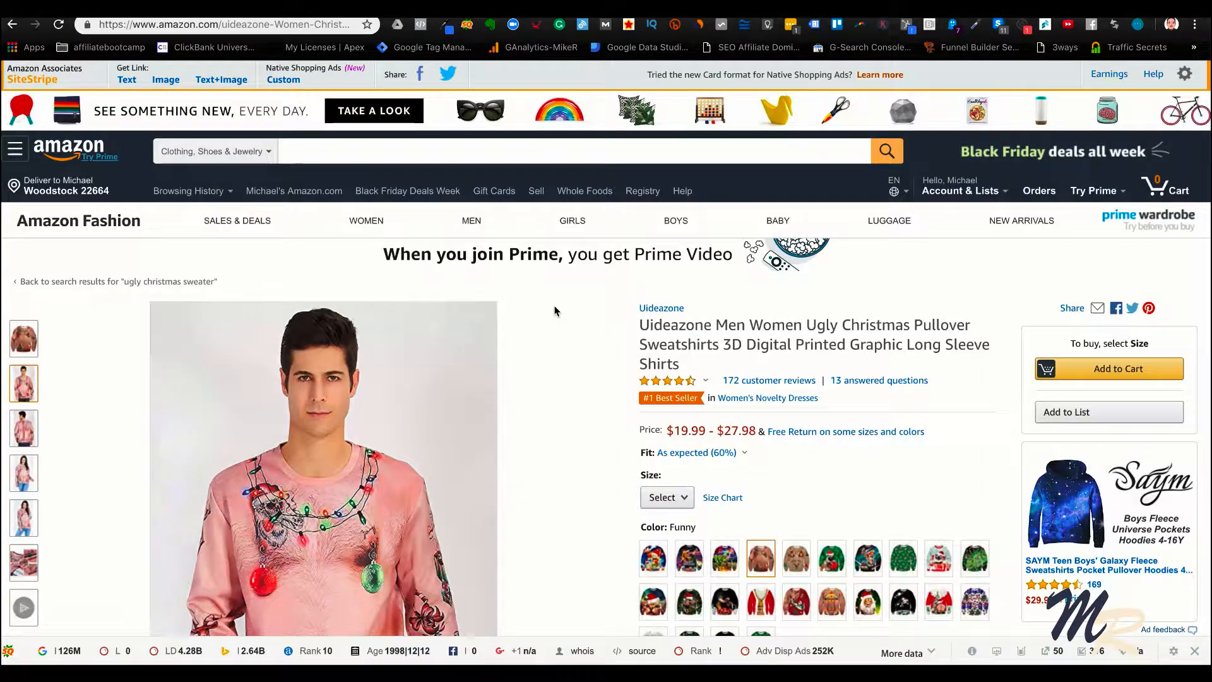
{"action": "scroll", "coordinate": [486, 478], "scroll_direction": "down", "scroll_amount": 5}
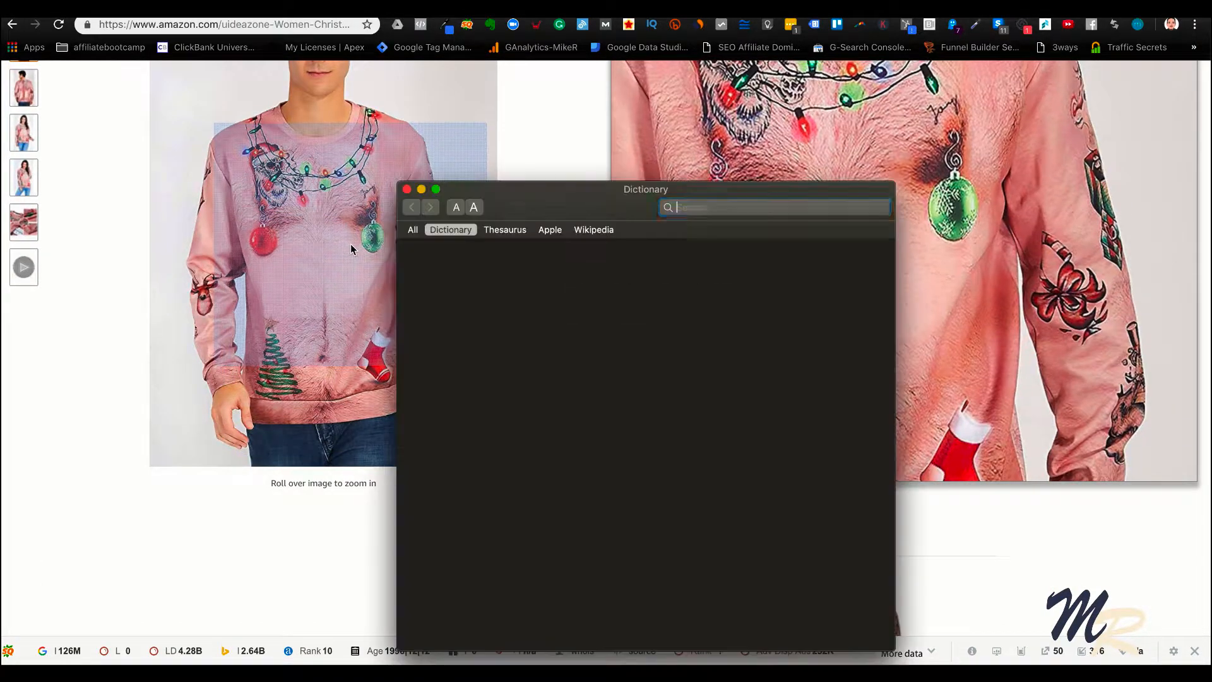
Close the Dictionary window over the Amazon sweater listing, return to the bridge page preview and try its Save 10% button
{"action": "left_click", "coordinate": [408, 191]}
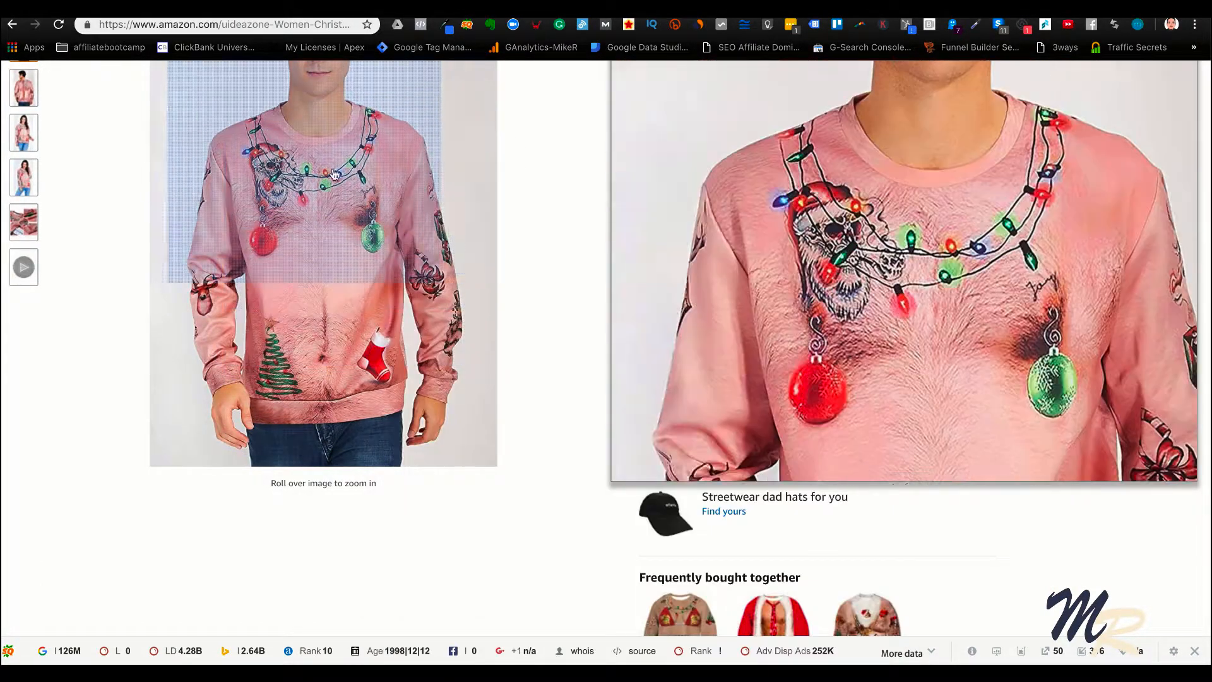
{"action": "scroll", "coordinate": [399, 158], "scroll_direction": "down", "scroll_amount": 1}
{"action": "scroll", "coordinate": [395, 141], "scroll_direction": "up", "scroll_amount": 4}
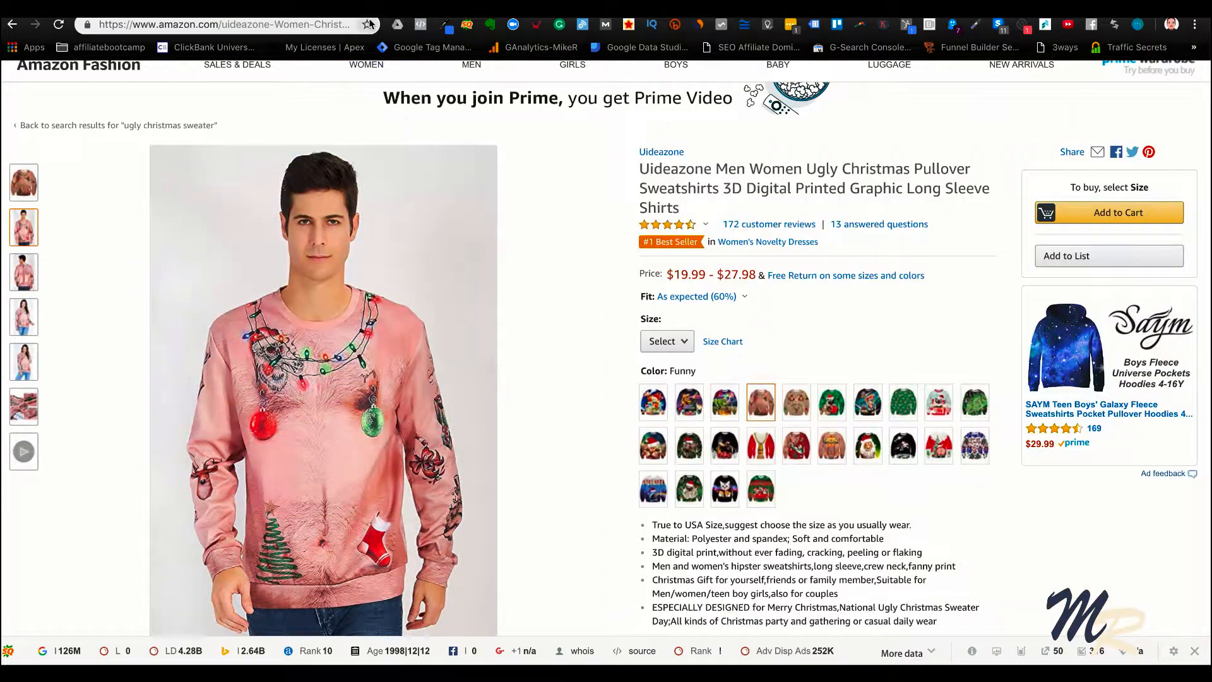
{"action": "left_click", "coordinate": [382, 9]}
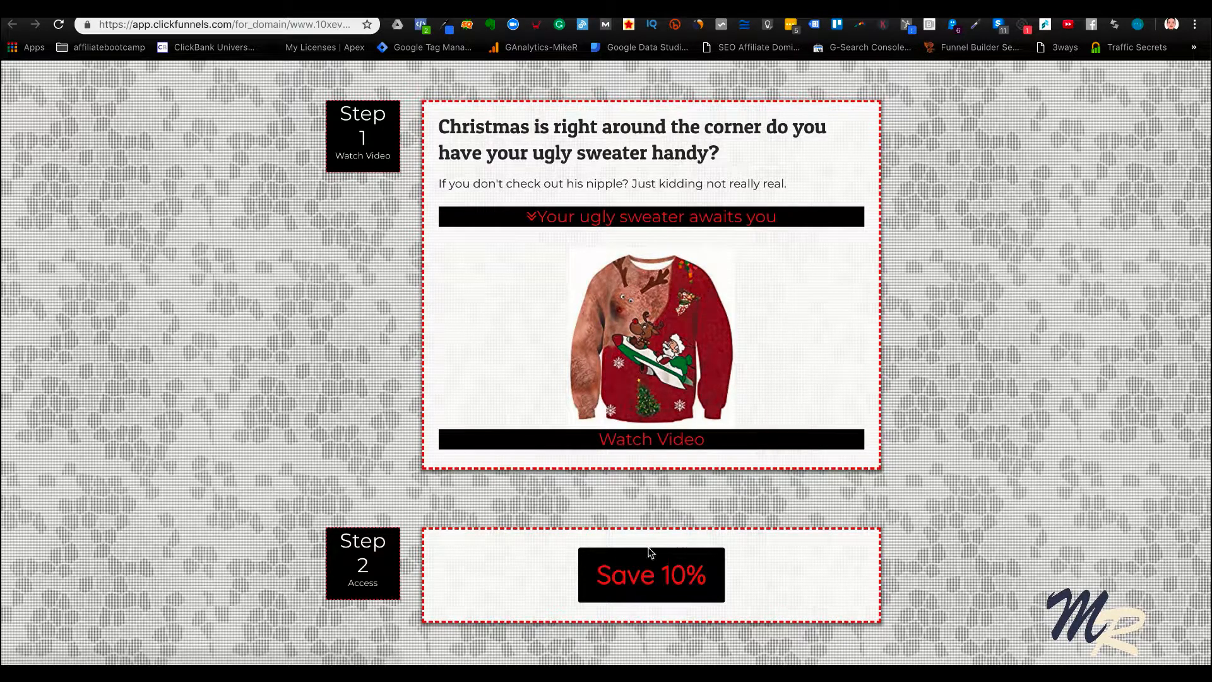
{"action": "left_click", "coordinate": [645, 572]}
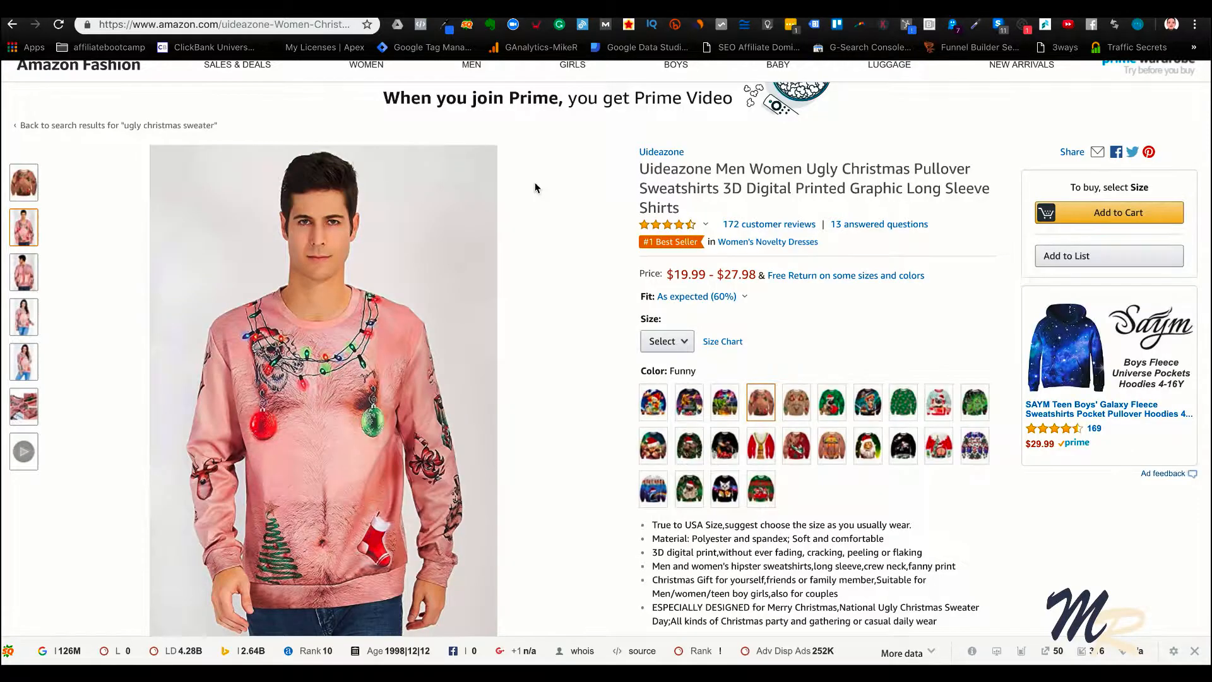
Select the Funny Deer design on the Amazon listing and generate a SiteStripe text link in short form
{"action": "scroll", "coordinate": [535, 188], "scroll_direction": "up", "scroll_amount": 3}
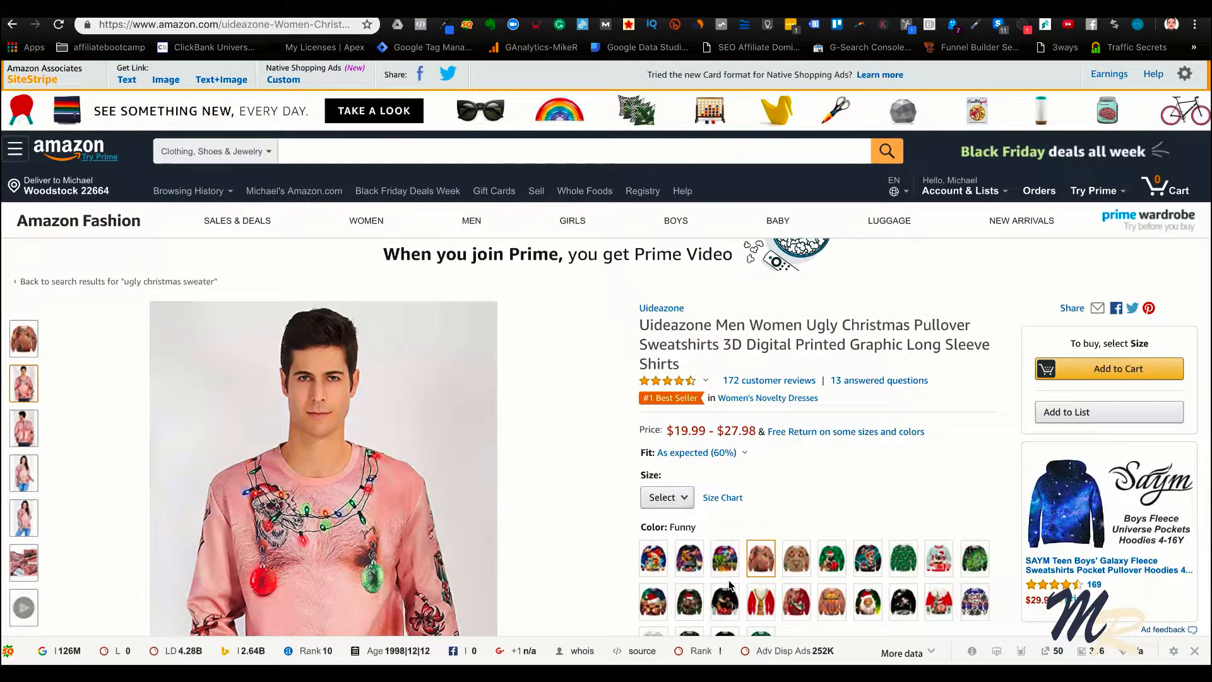
{"action": "scroll", "coordinate": [793, 602], "scroll_direction": "down", "scroll_amount": 1}
{"action": "left_click", "coordinate": [795, 555]}
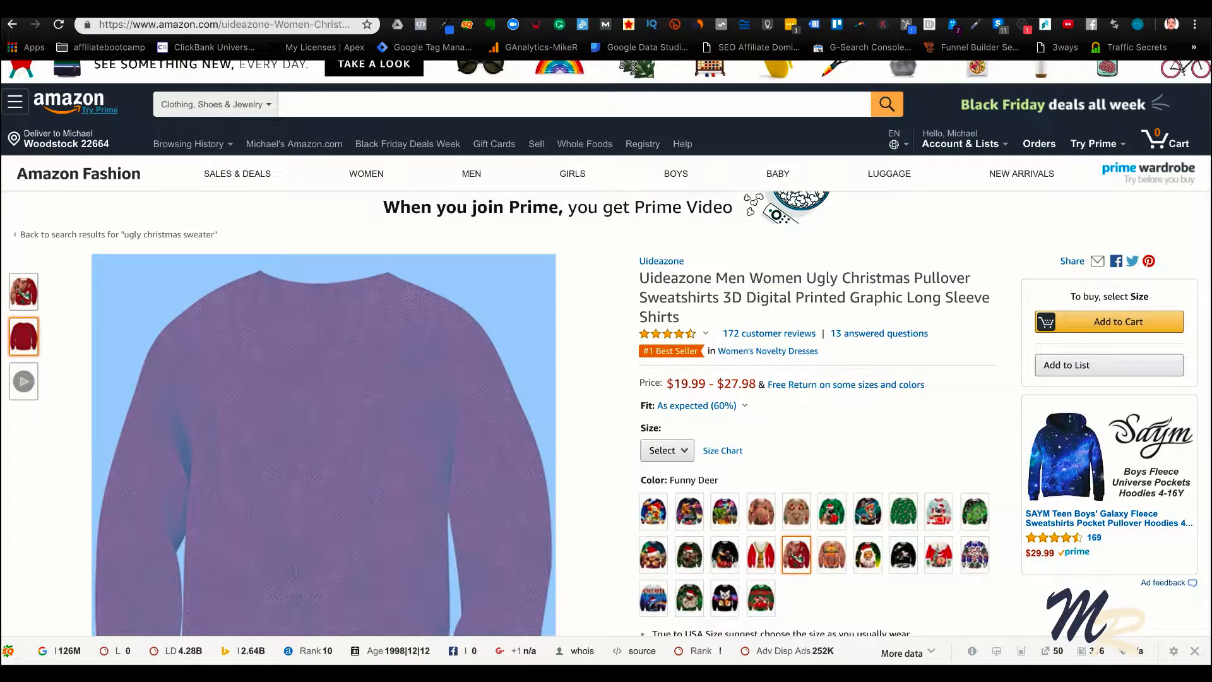
{"action": "scroll", "coordinate": [248, 248], "scroll_direction": "up", "scroll_amount": 1}
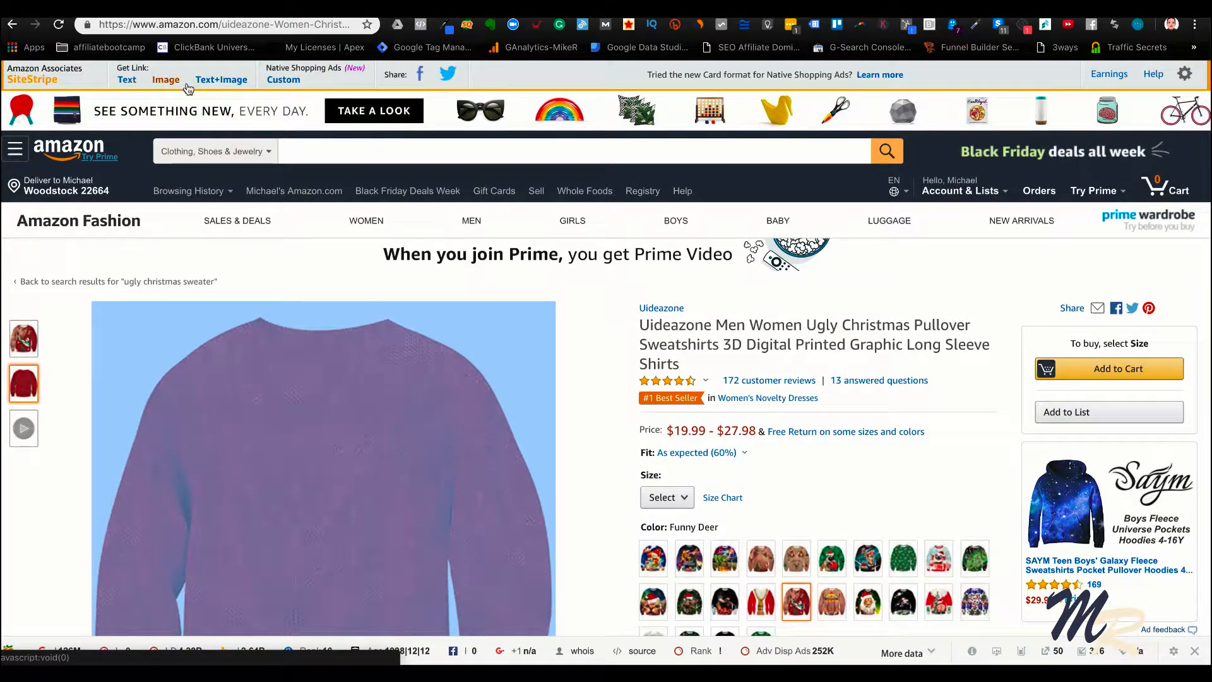
{"action": "left_click", "coordinate": [127, 80]}
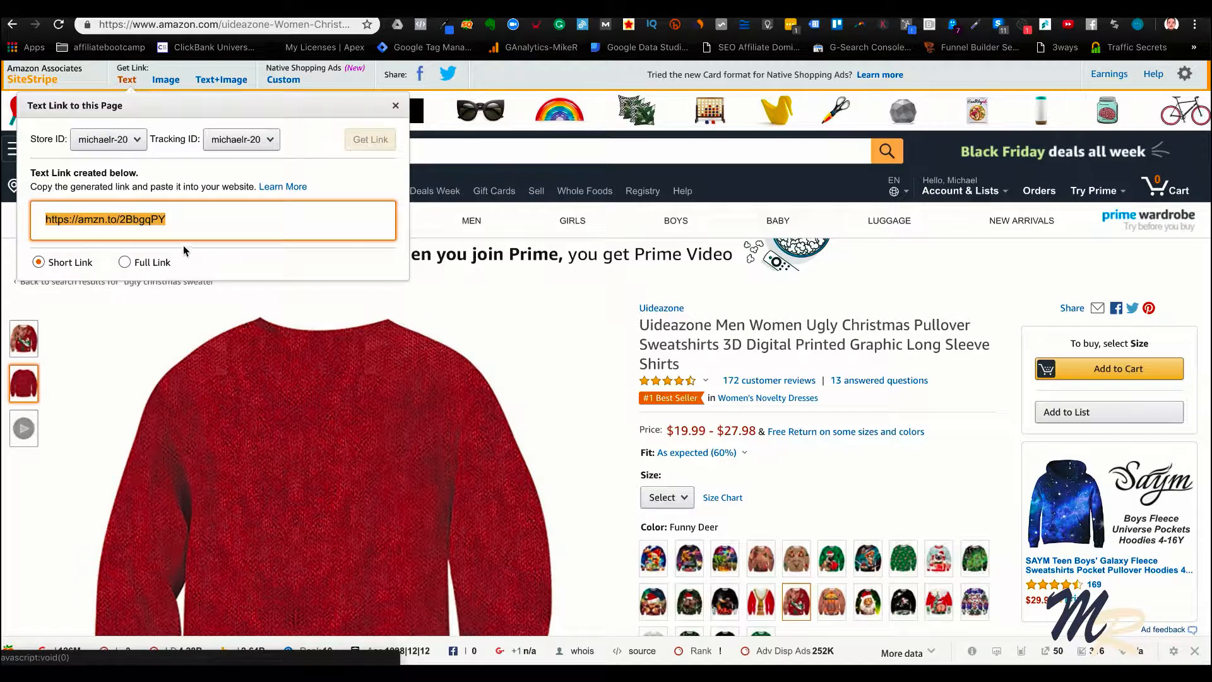
{"action": "left_click", "coordinate": [126, 262]}
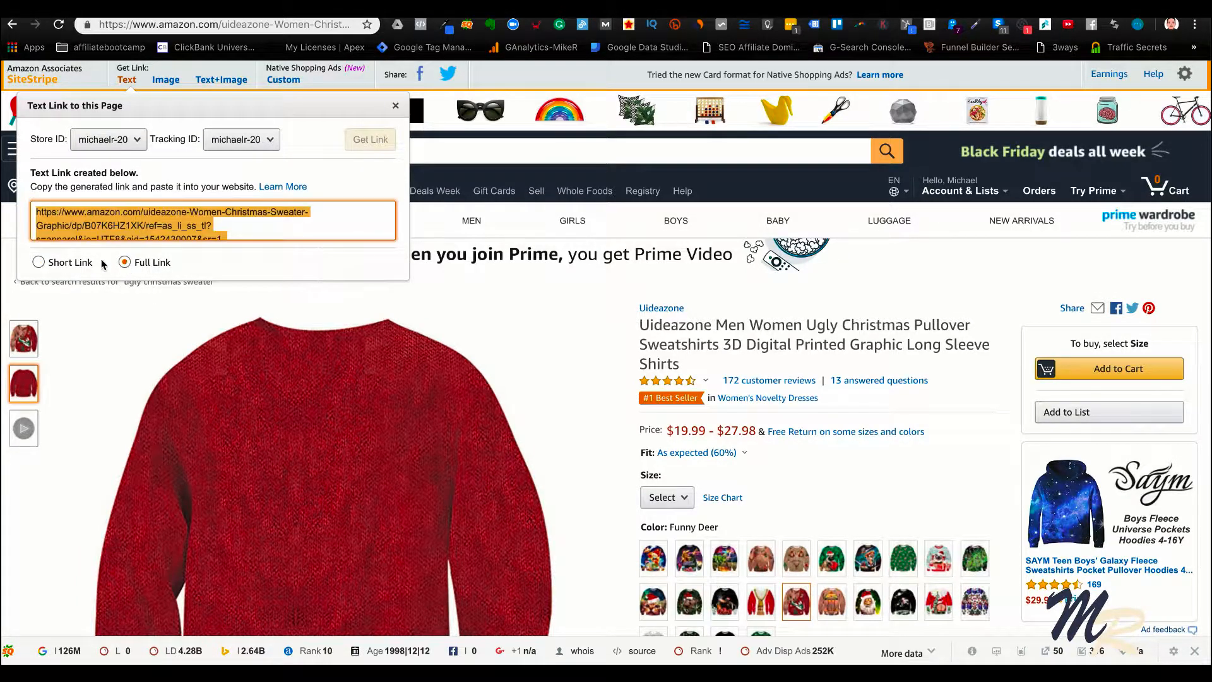
{"action": "left_click", "coordinate": [39, 262]}
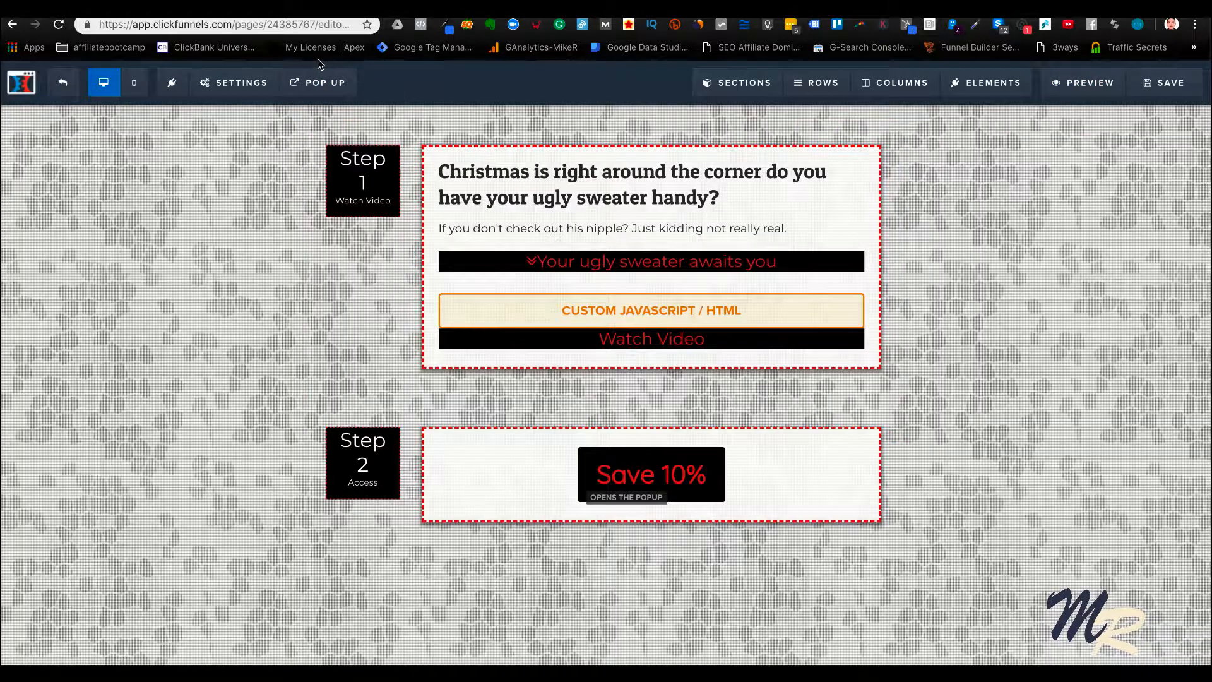
{"action": "mouse_move", "coordinate": [240, 83]}
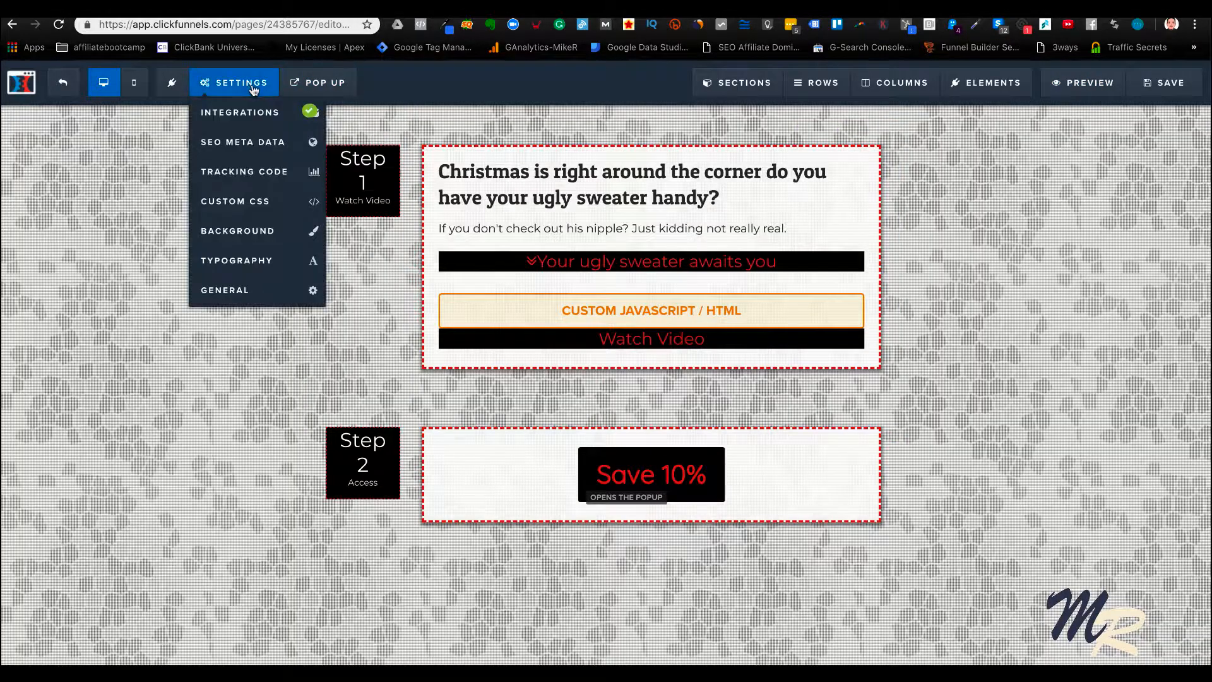
{"action": "left_click", "coordinate": [247, 287]}
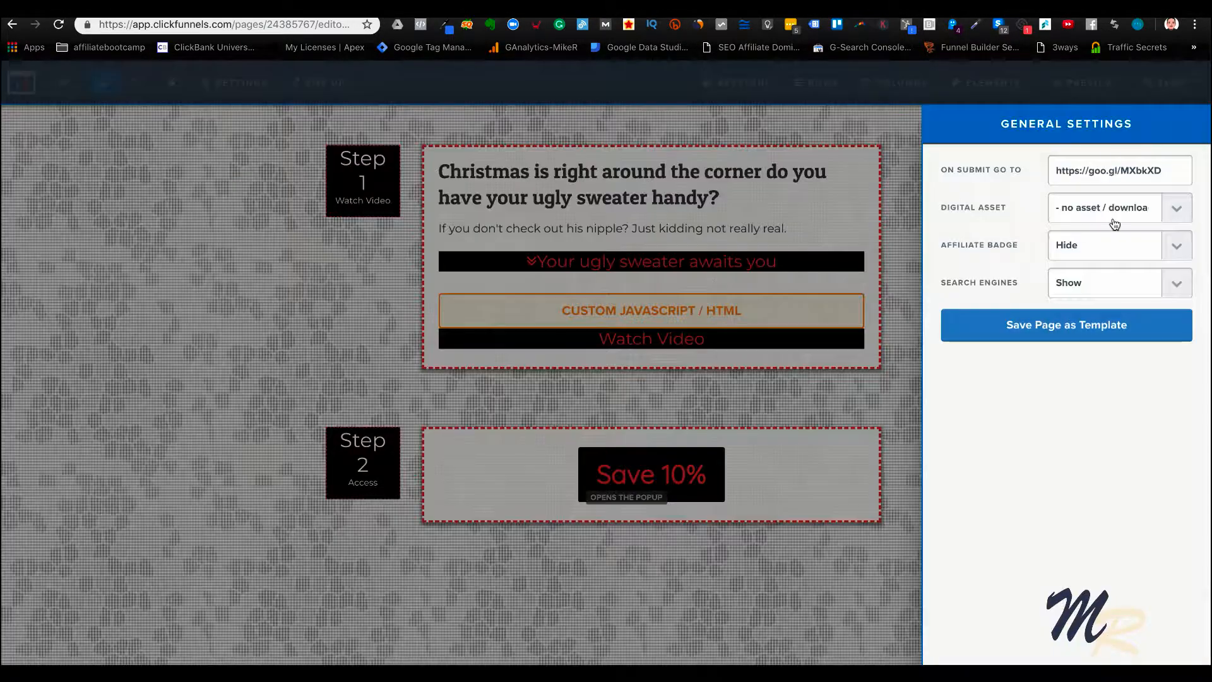
{"action": "triple_click", "coordinate": [1104, 171]}
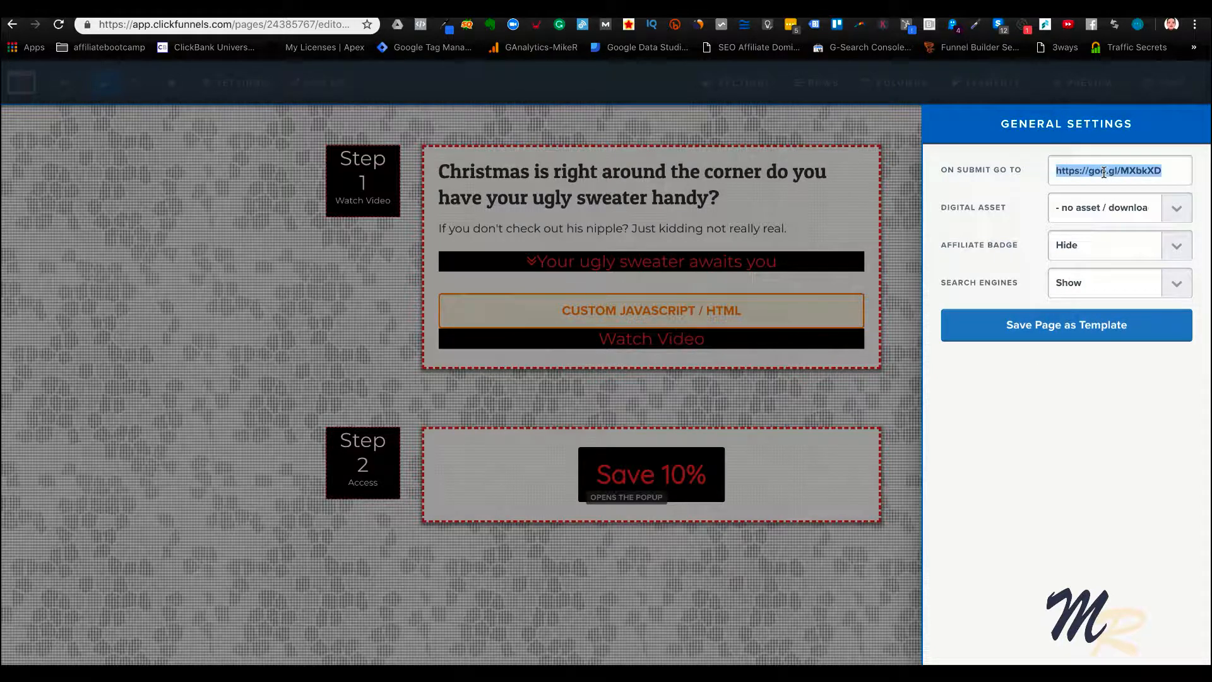
{"action": "key", "text": "super+v"}
{"action": "left_click", "coordinate": [896, 179]}
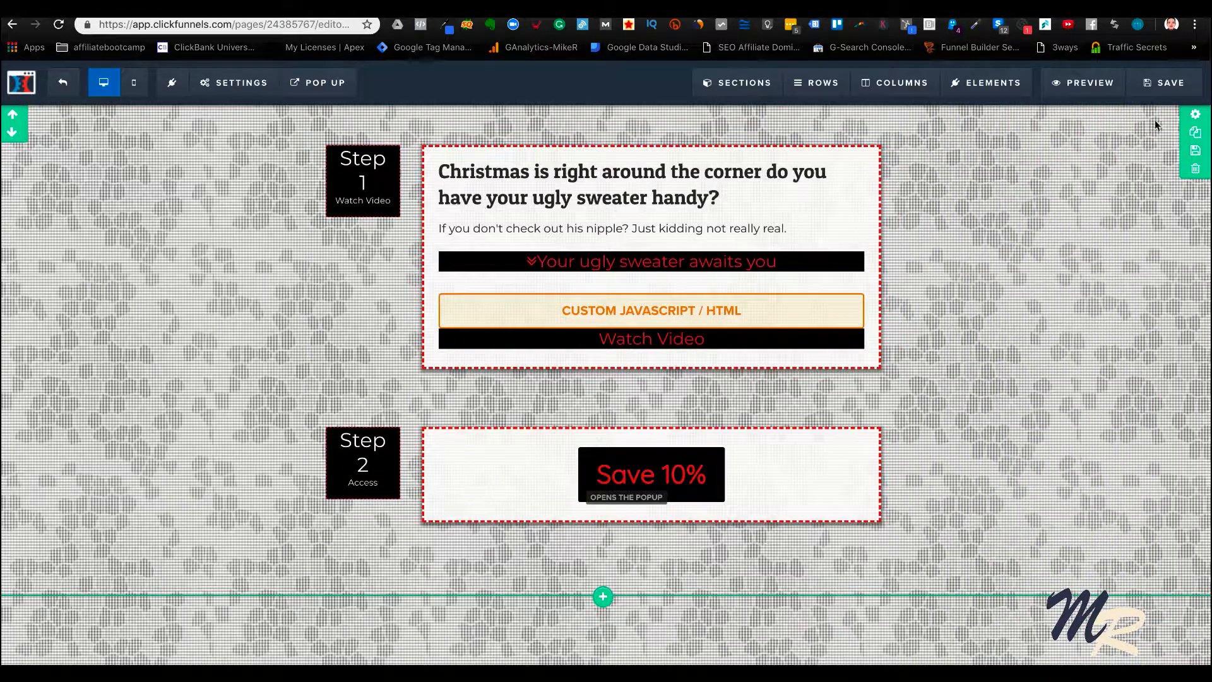
{"action": "left_click", "coordinate": [1157, 92]}
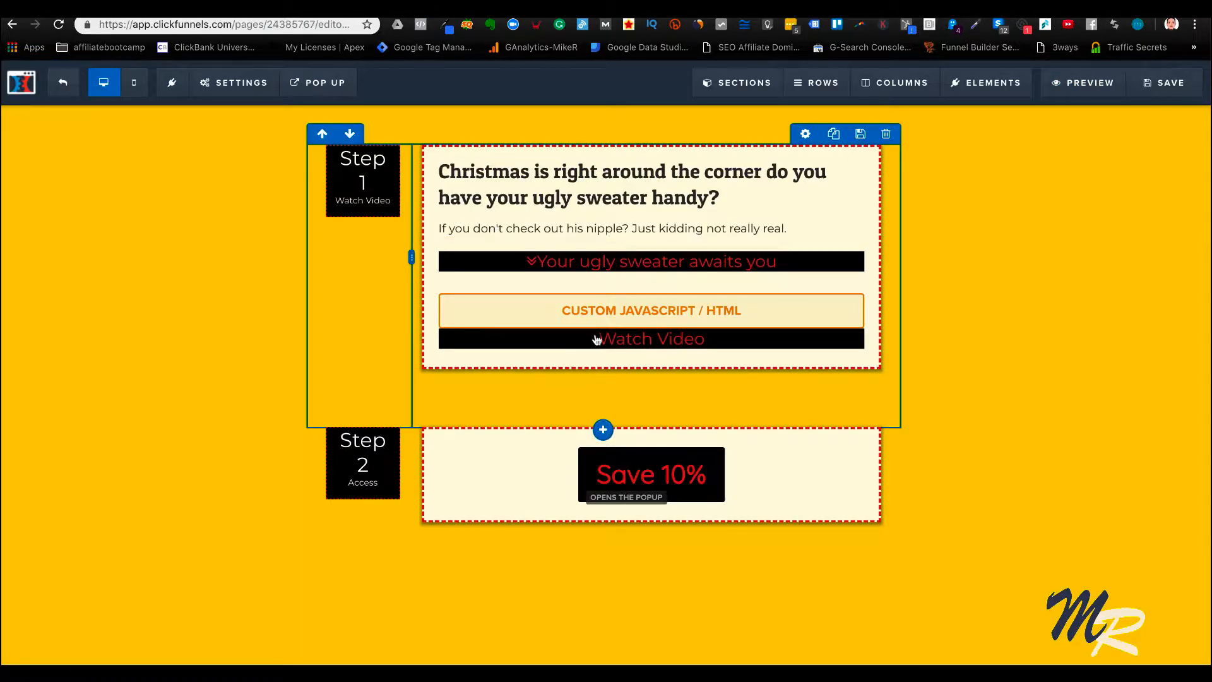
Check the page's email integration, including its action and the list to add subscribers to, and close the settings
{"action": "left_click", "coordinate": [234, 82]}
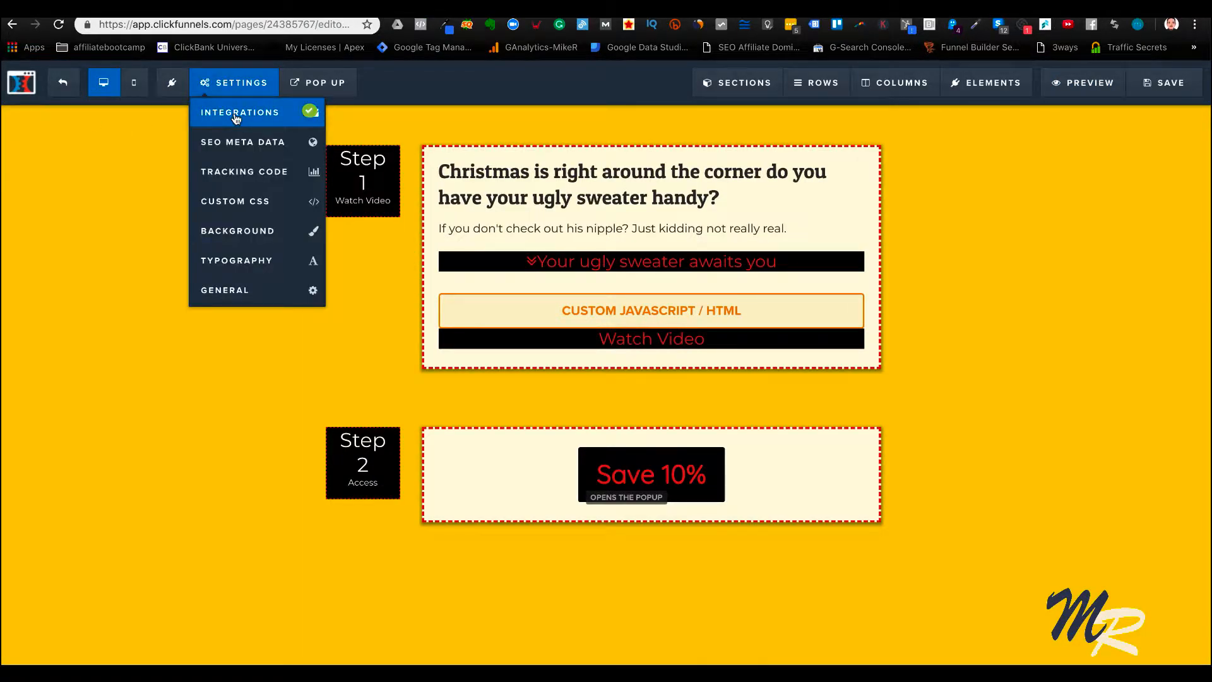
{"action": "left_click", "coordinate": [236, 114]}
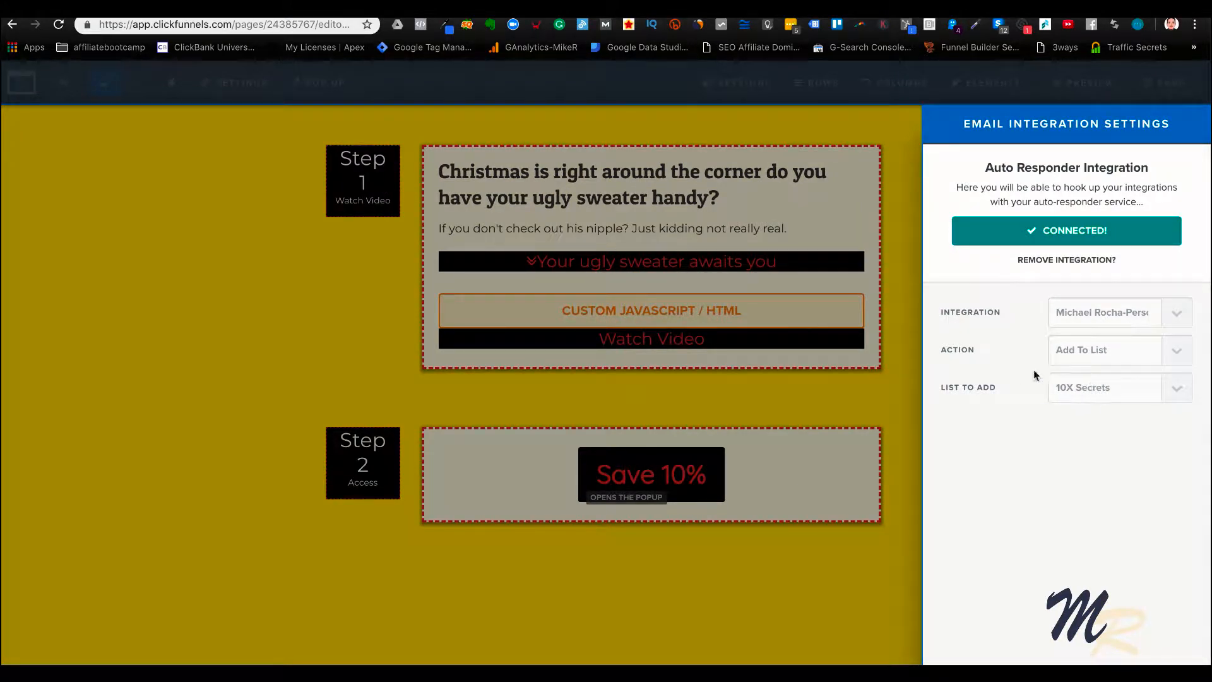
{"action": "left_click", "coordinate": [883, 377]}
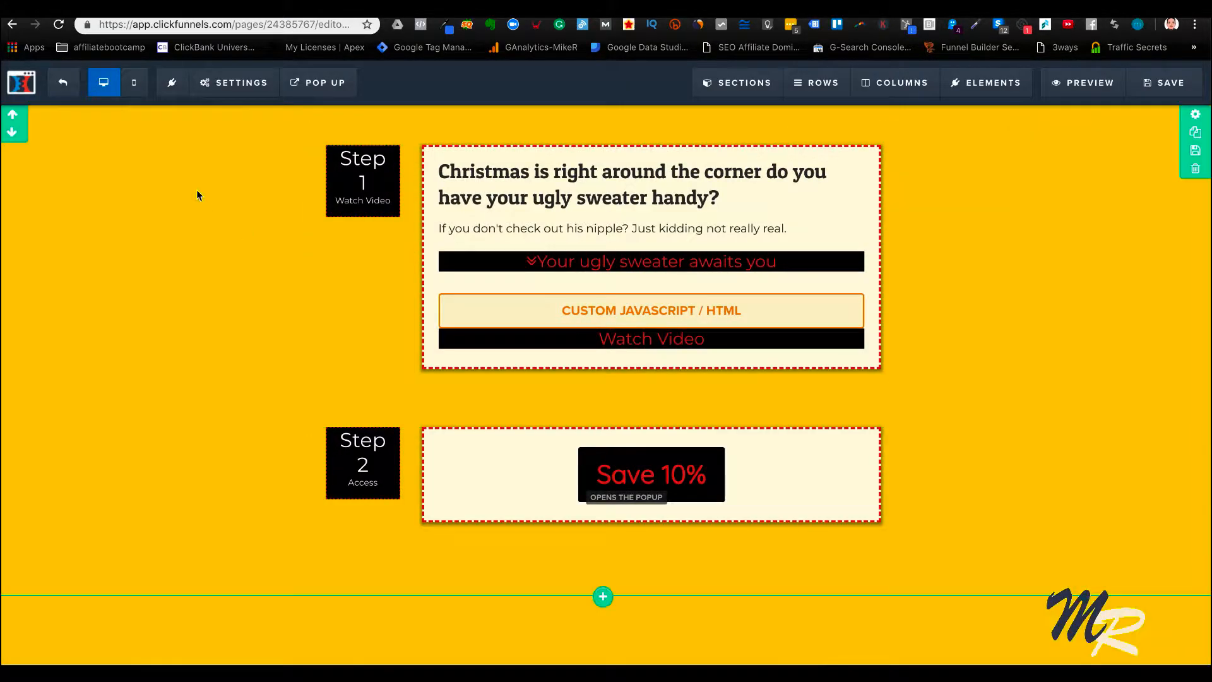
Exit the page editor and open the Funnel Scripts Free Headlines action funnel in Actionetics
{"action": "left_click", "coordinate": [62, 82]}
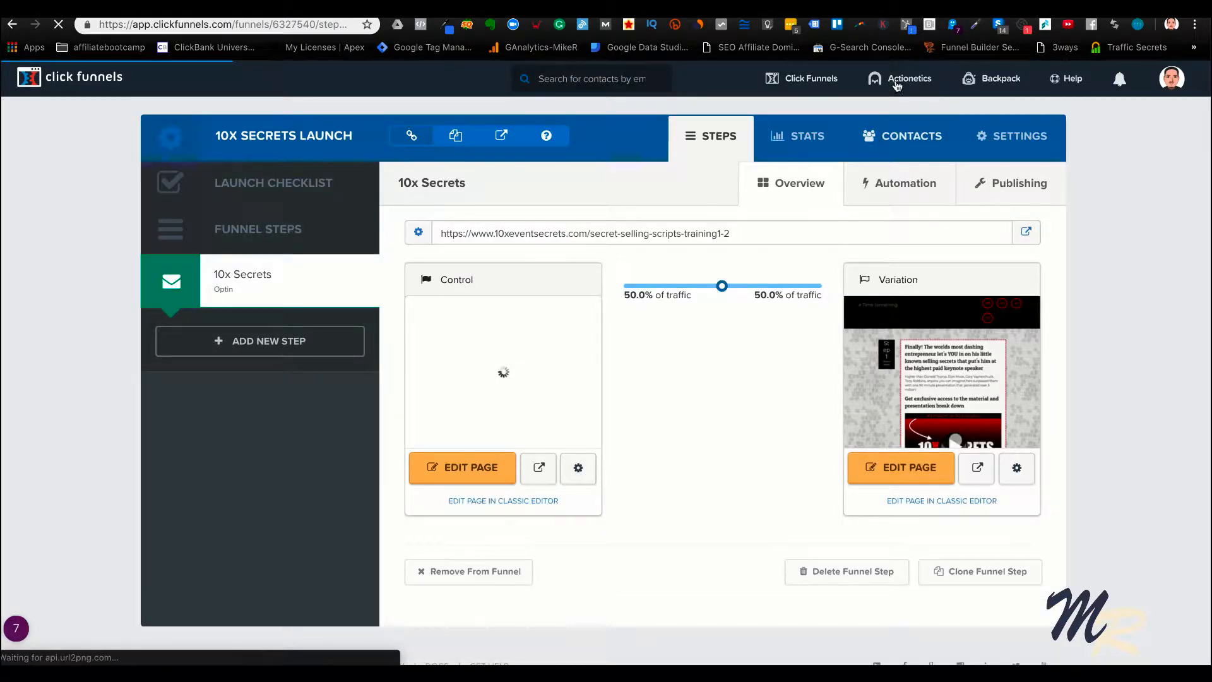
{"action": "mouse_move", "coordinate": [897, 85]}
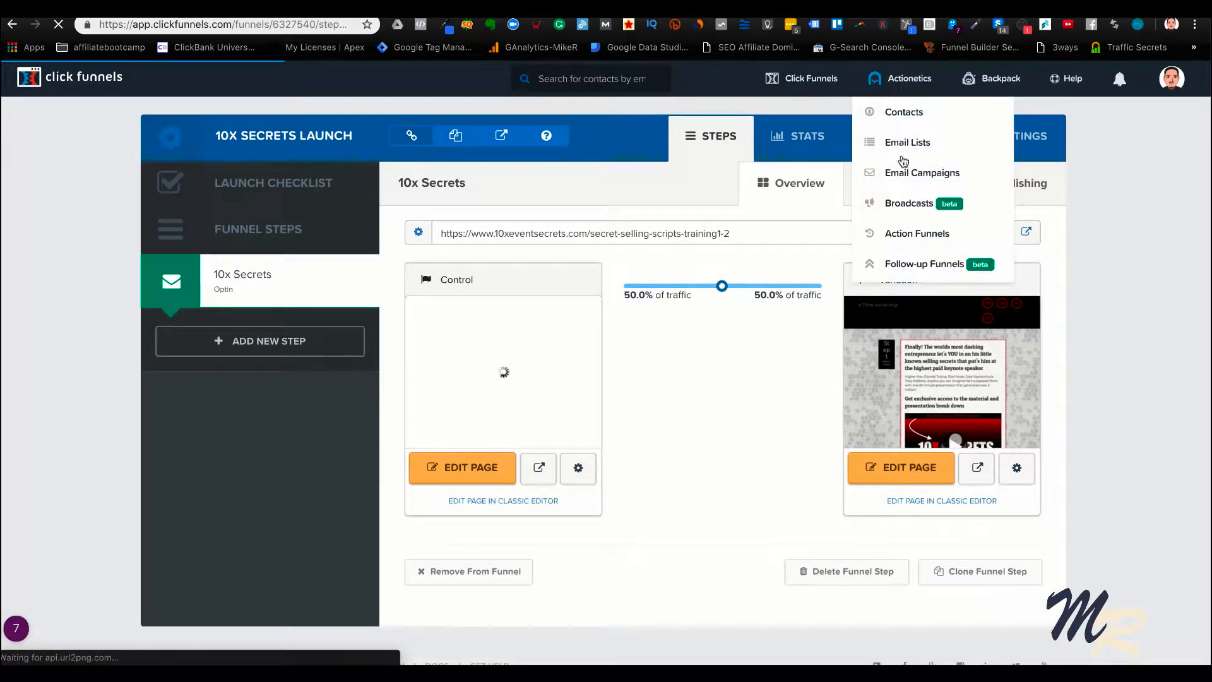
{"action": "left_click", "coordinate": [884, 235]}
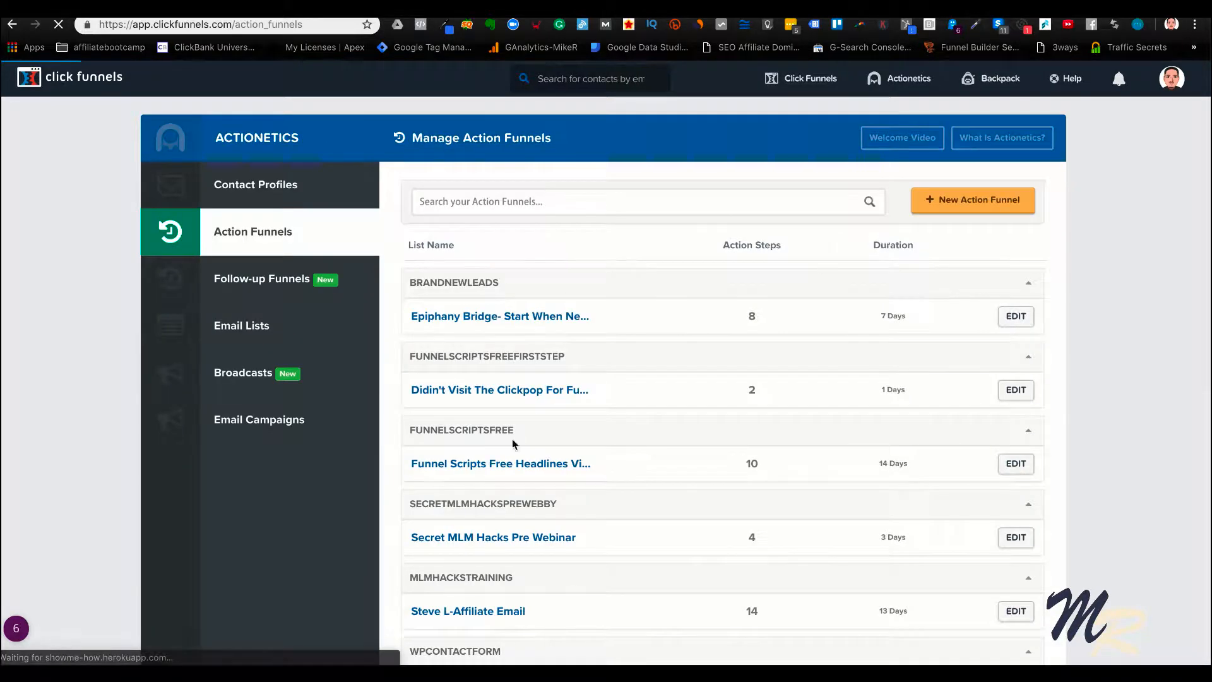
{"action": "scroll", "coordinate": [525, 454], "scroll_direction": "down", "scroll_amount": 2}
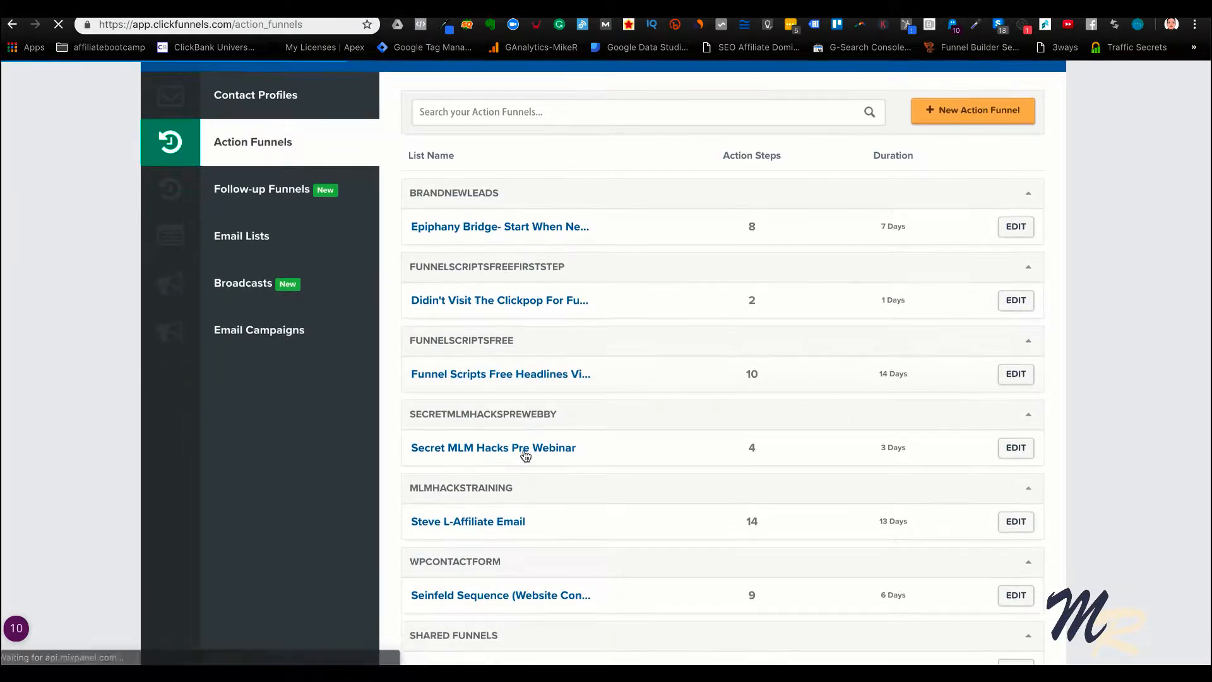
{"action": "left_click", "coordinate": [515, 373]}
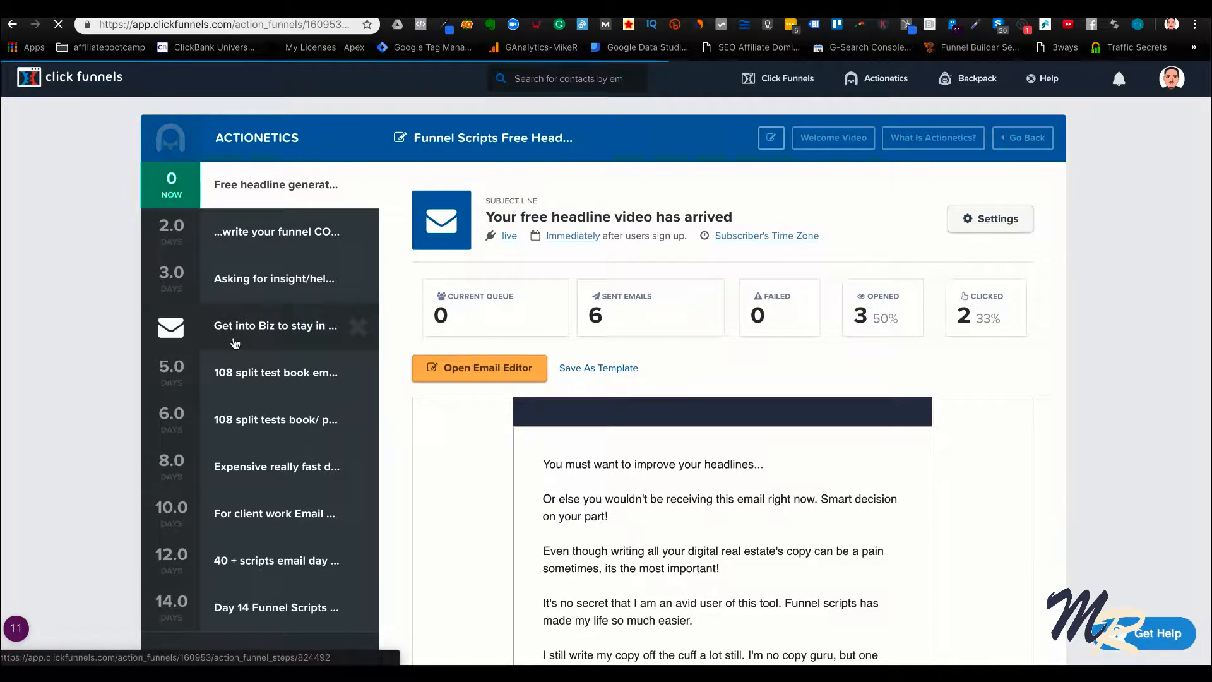
Examine the action funnel's email sequence and send delays from the immediate email through day 14
{"action": "scroll", "coordinate": [202, 328], "scroll_direction": "down", "scroll_amount": 2}
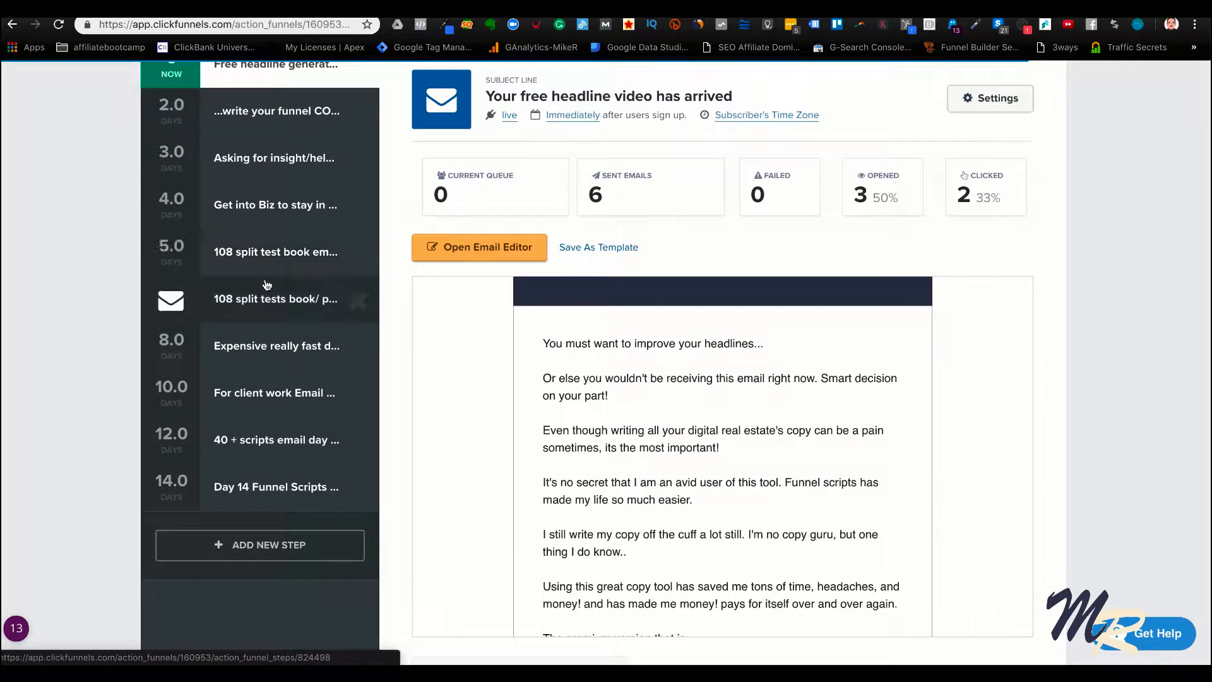
{"action": "scroll", "coordinate": [267, 271], "scroll_direction": "up", "scroll_amount": 2}
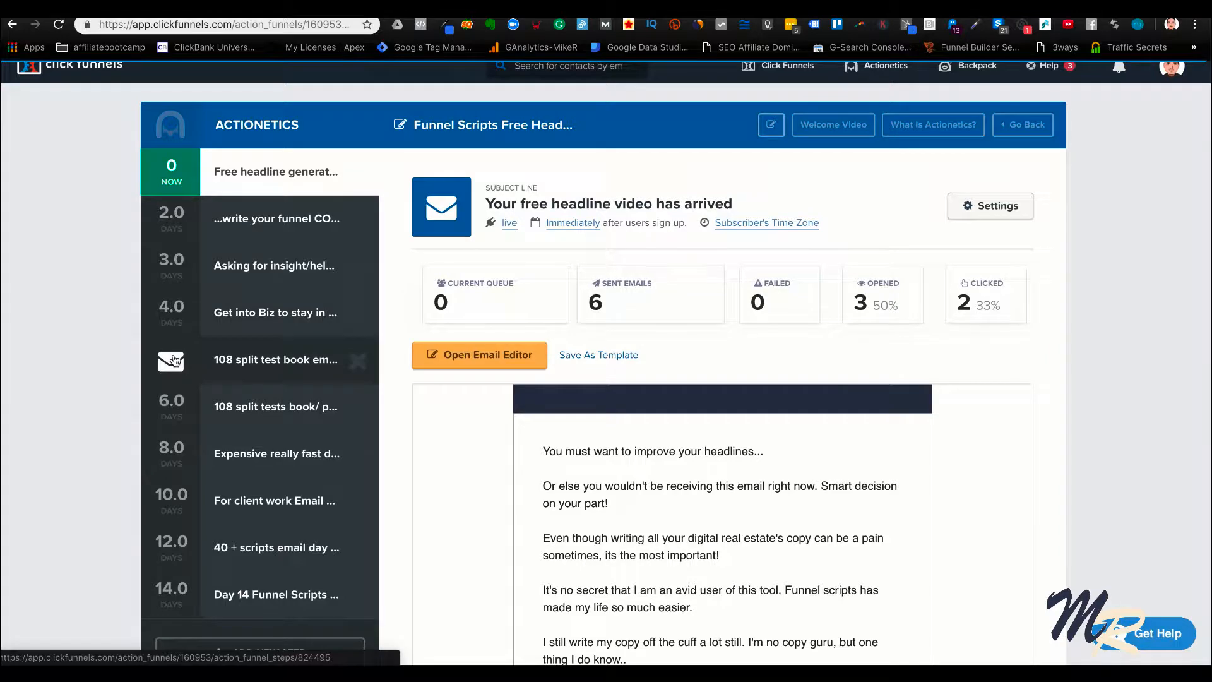
{"action": "scroll", "coordinate": [176, 360], "scroll_direction": "down", "scroll_amount": 2}
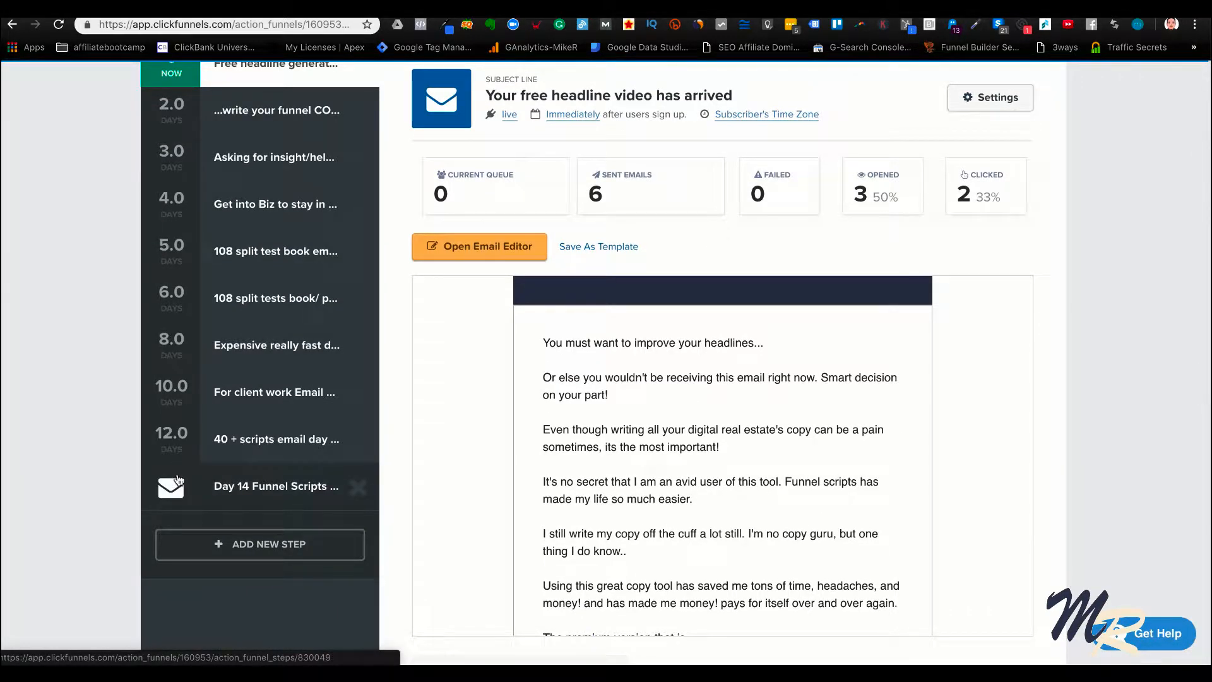
{"action": "scroll", "coordinate": [177, 480], "scroll_direction": "up", "scroll_amount": 3}
{"action": "mouse_move", "coordinate": [880, 76]}
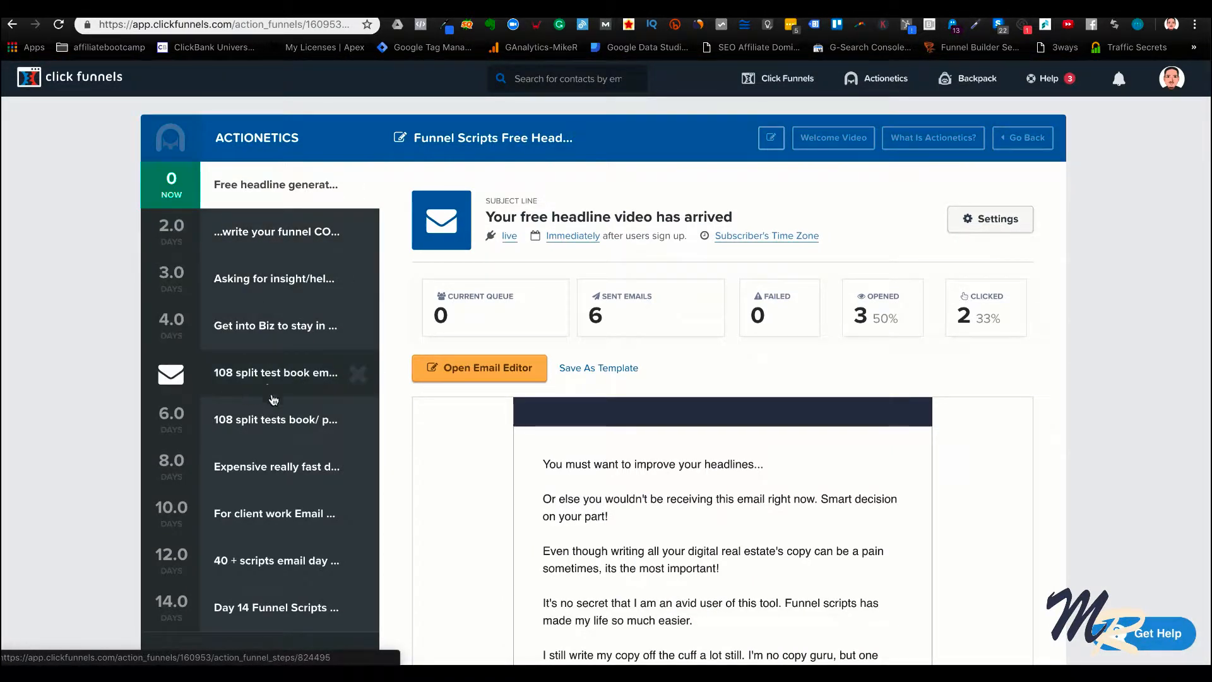
{"action": "scroll", "coordinate": [238, 471], "scroll_direction": "down", "scroll_amount": 1}
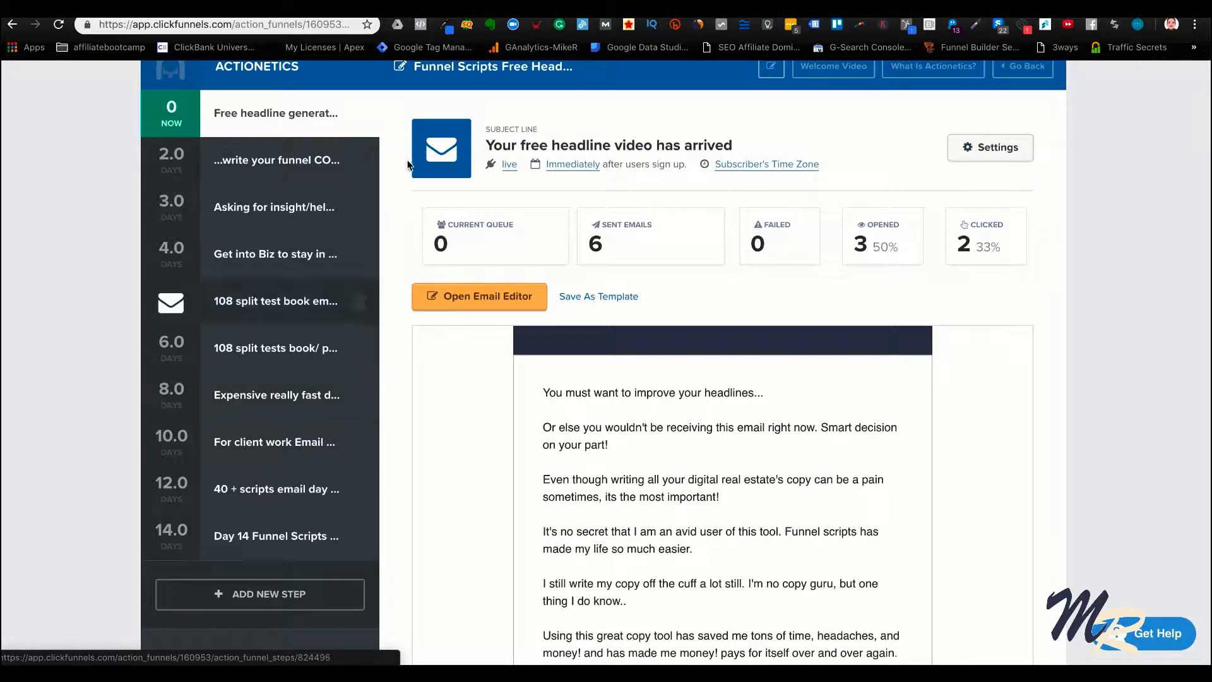
{"action": "scroll", "coordinate": [631, 189], "scroll_direction": "up", "scroll_amount": 1}
Go back to the list of funnels and open the 10x Secrets launch funnel
{"action": "mouse_move", "coordinate": [761, 94]}
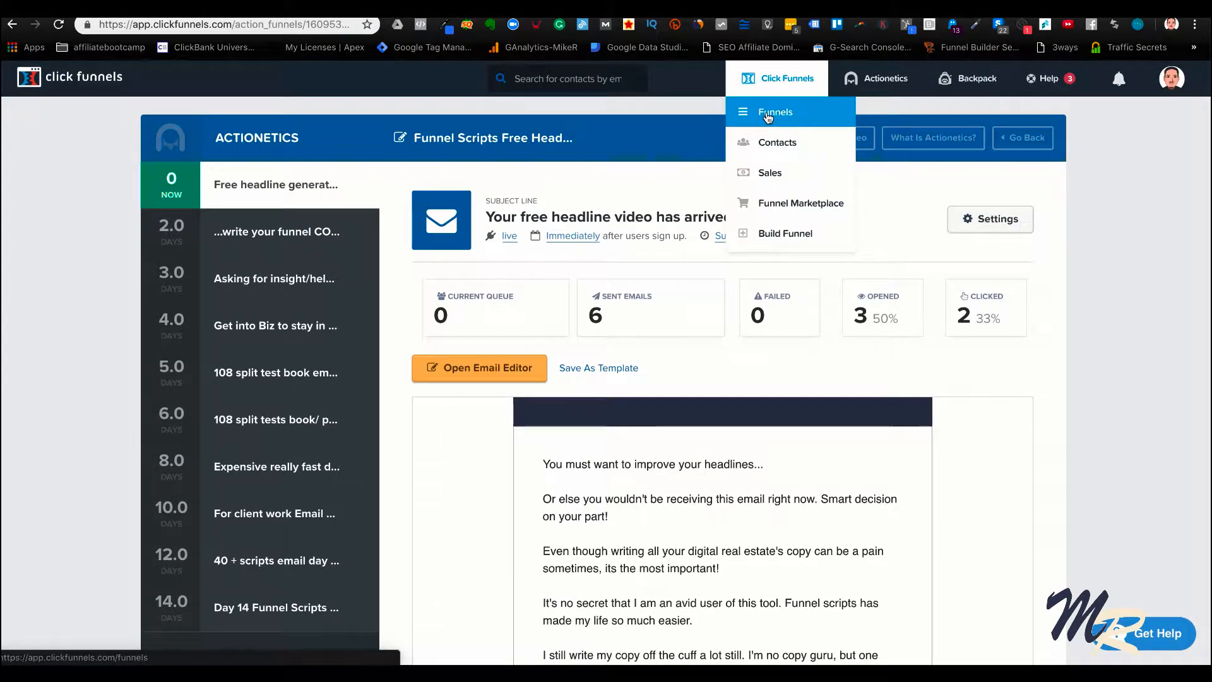
{"action": "left_click", "coordinate": [768, 116]}
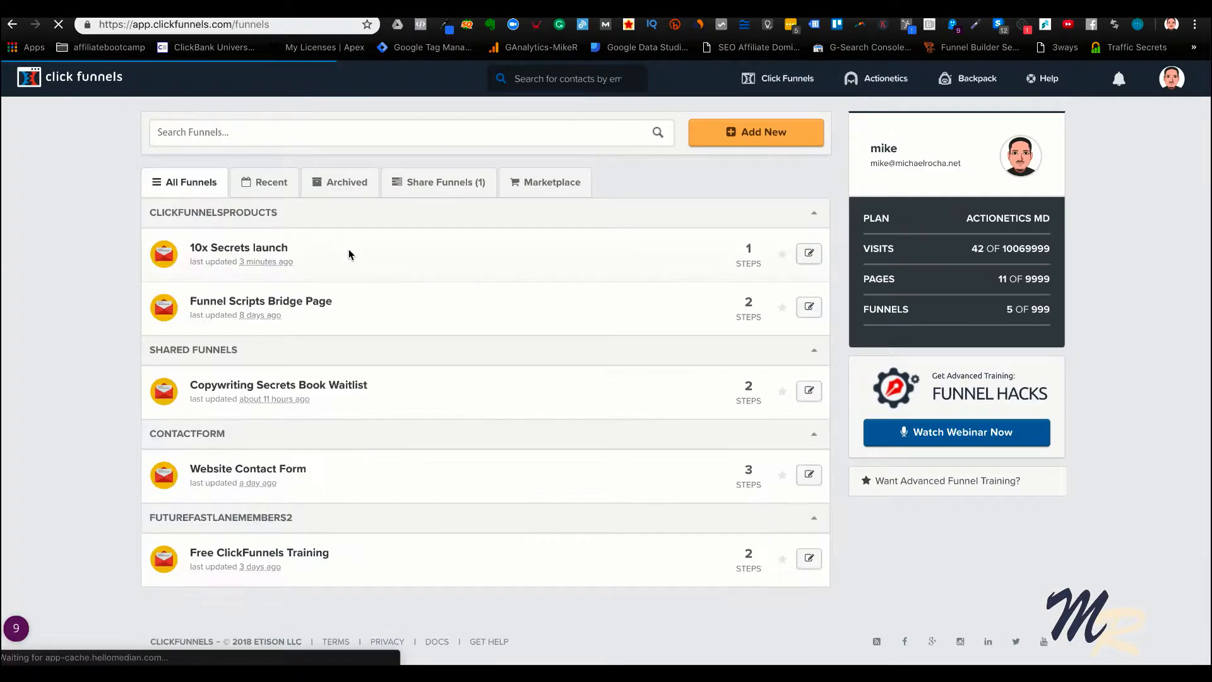
{"action": "left_click", "coordinate": [262, 247]}
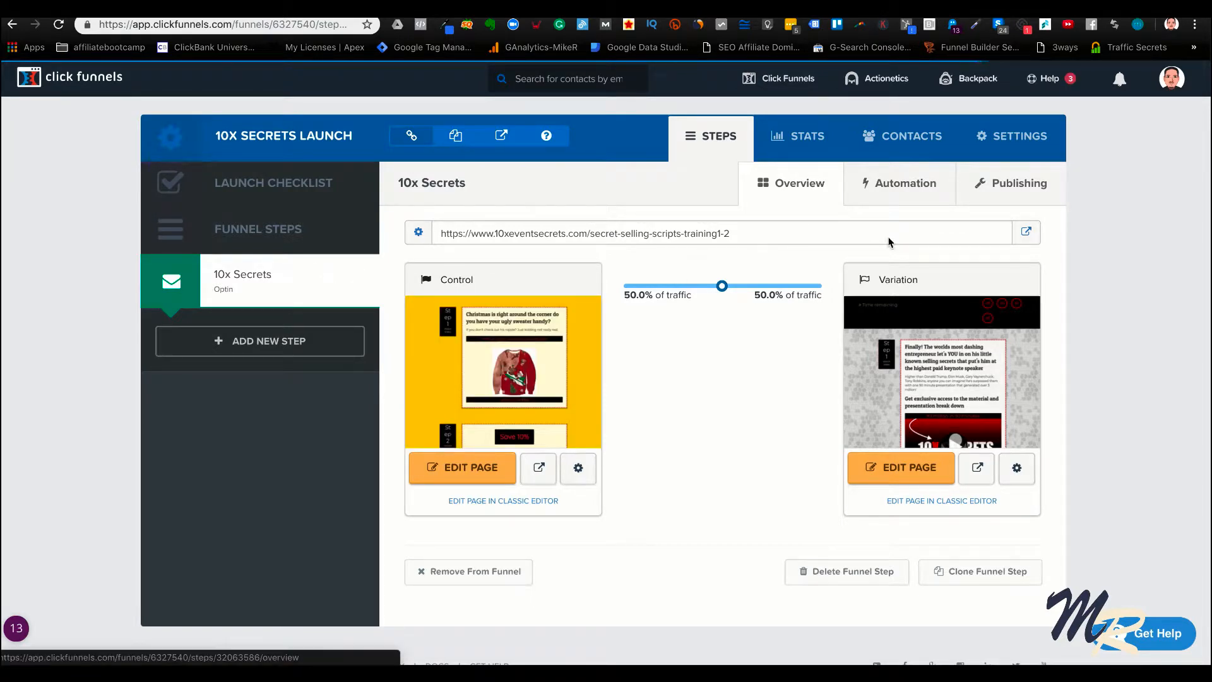
Review the funnel's page views, opt-ins and opt-in rate in its statistics, and return to the funnel steps overview
{"action": "left_click", "coordinate": [814, 151]}
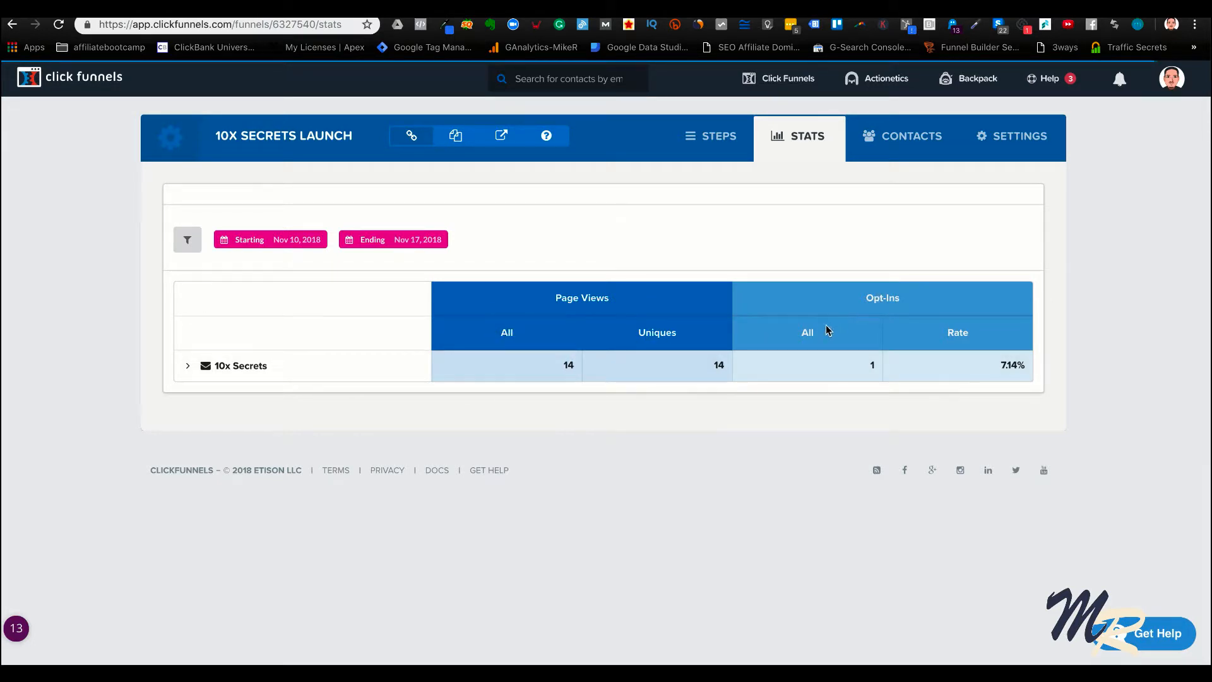
{"action": "double_click", "coordinate": [802, 332]}
{"action": "double_click", "coordinate": [1003, 365]}
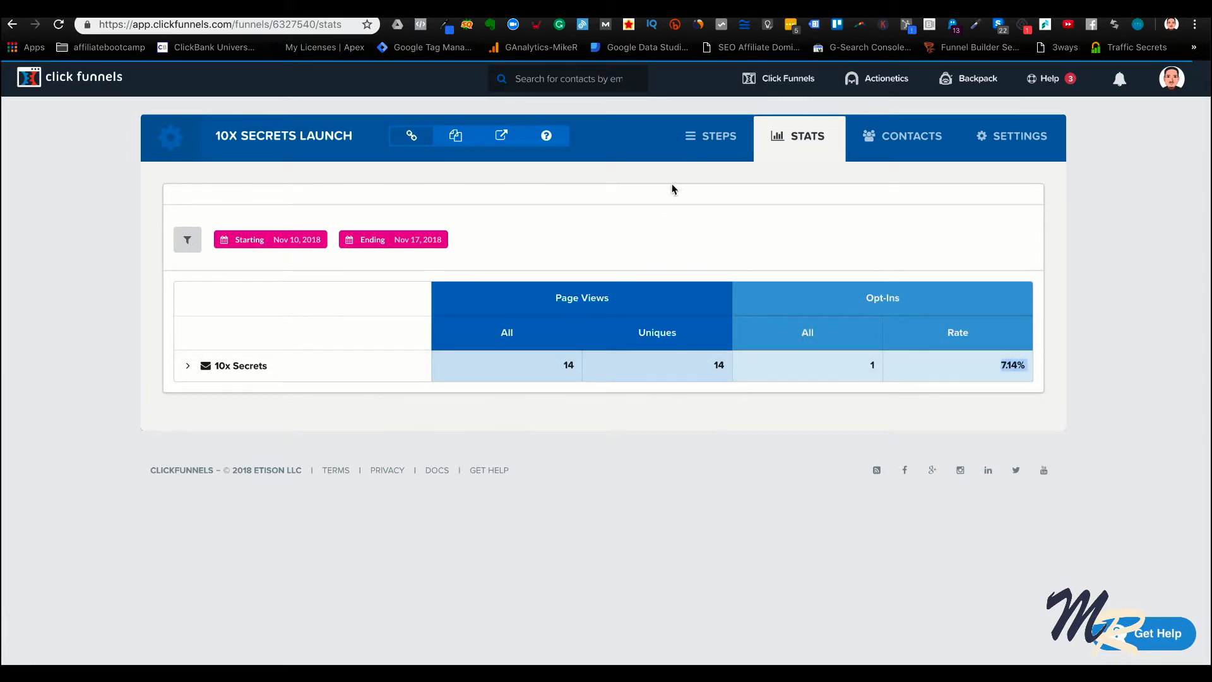
{"action": "left_click", "coordinate": [705, 145]}
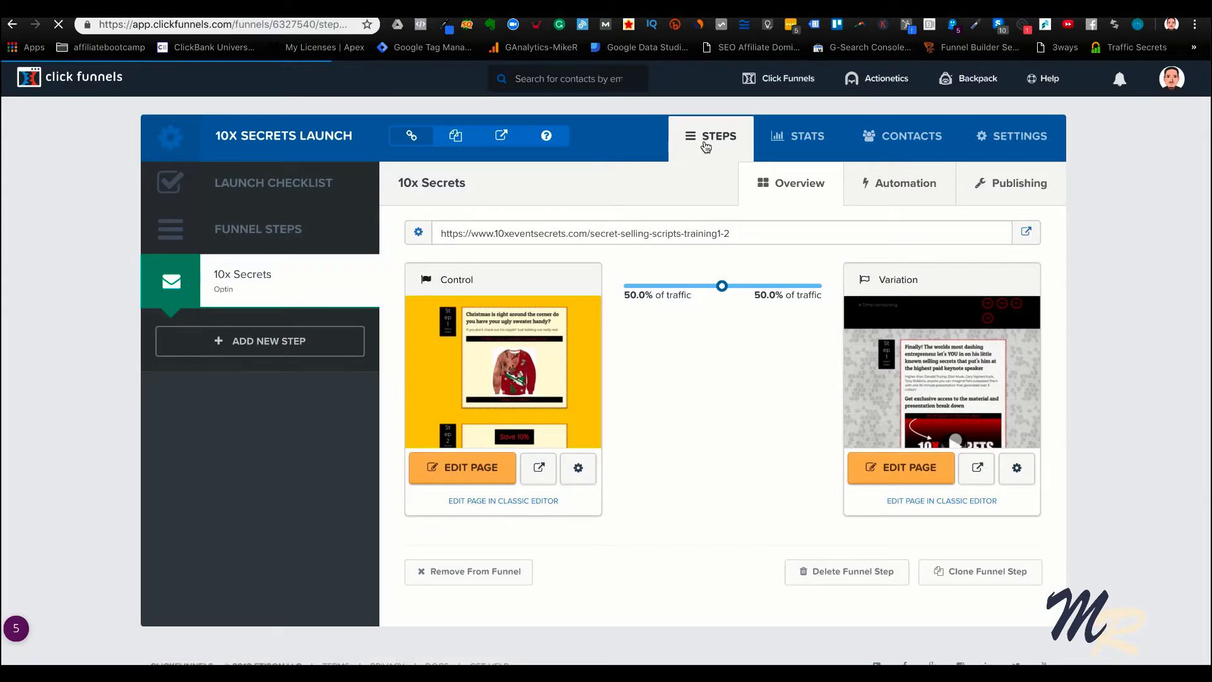
{"action": "mouse_move", "coordinate": [458, 412]}
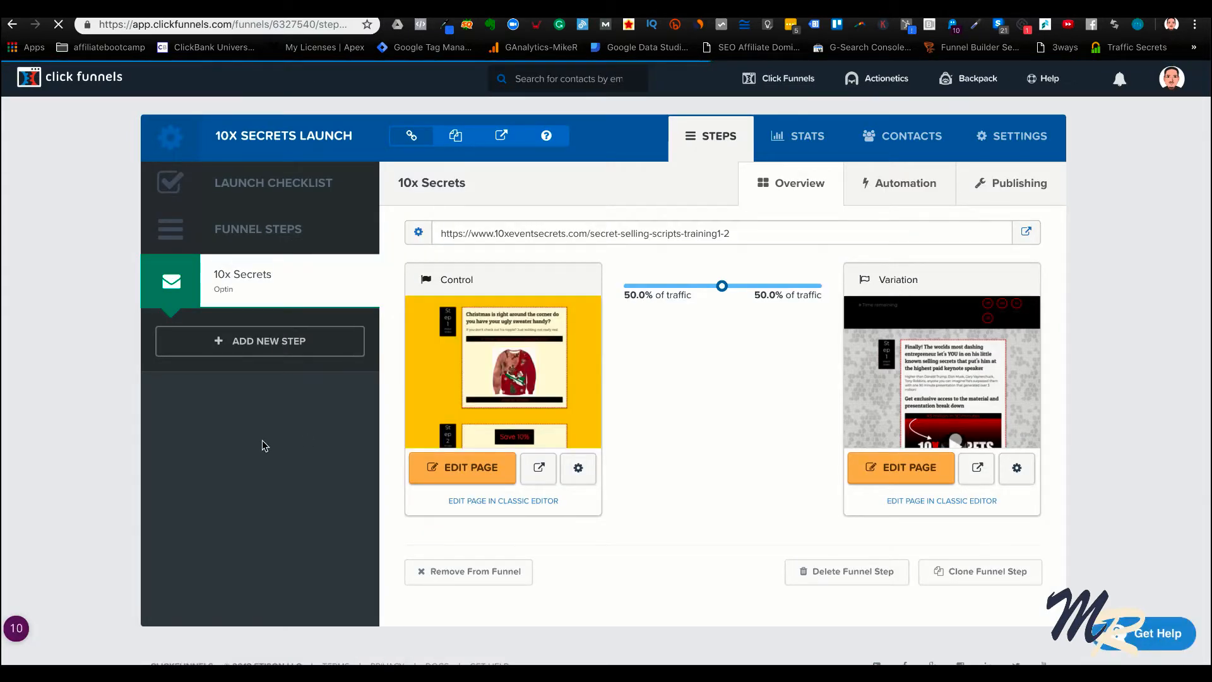